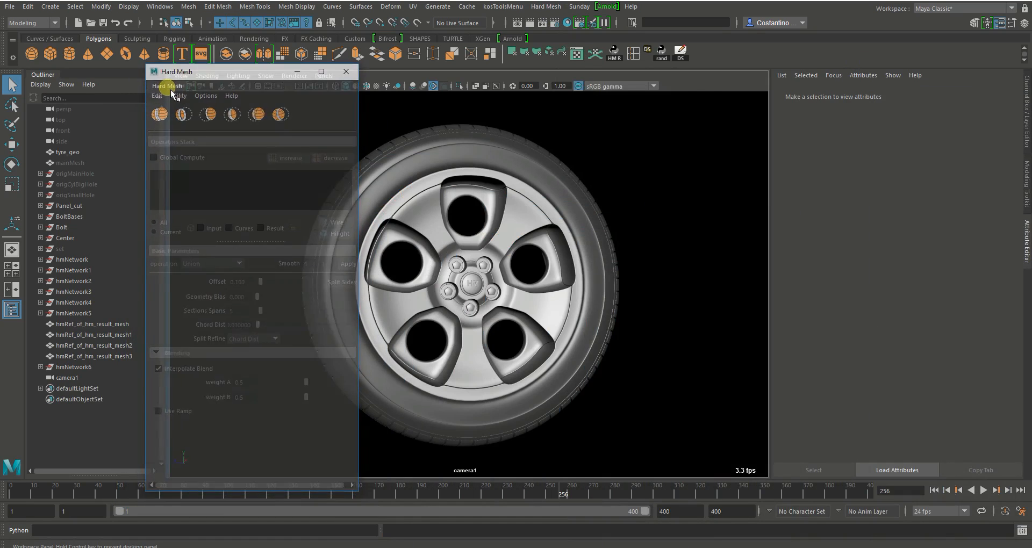
- Select the finished rim mesh and enlarge its operators stack so every operation in the list is shown
{"action": "left_click_drag", "start_coordinate": [477, 208], "coordinate": [498, 217], "text": "alt"}
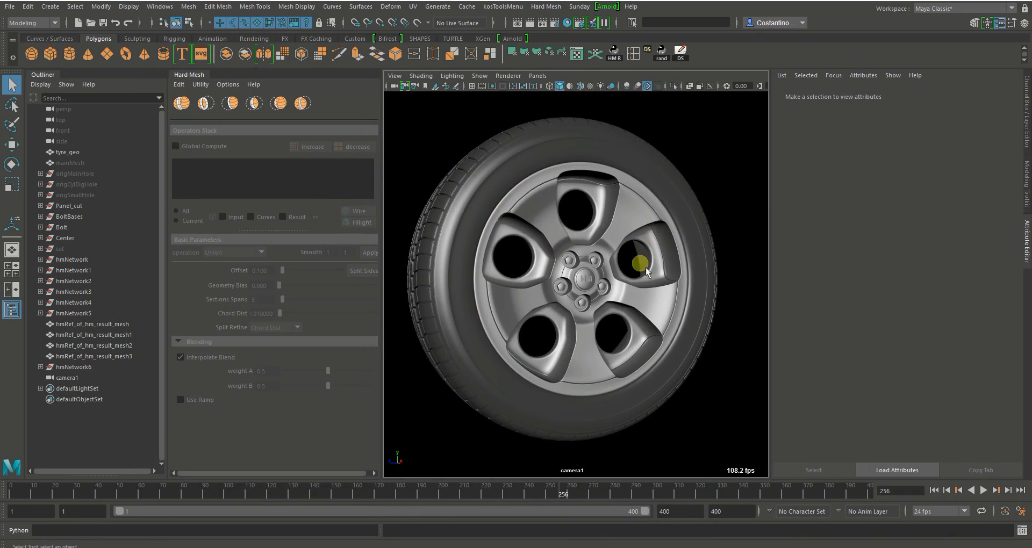
{"action": "left_click", "coordinate": [553, 223]}
{"action": "left_click_drag", "start_coordinate": [267, 230], "coordinate": [265, 297]}
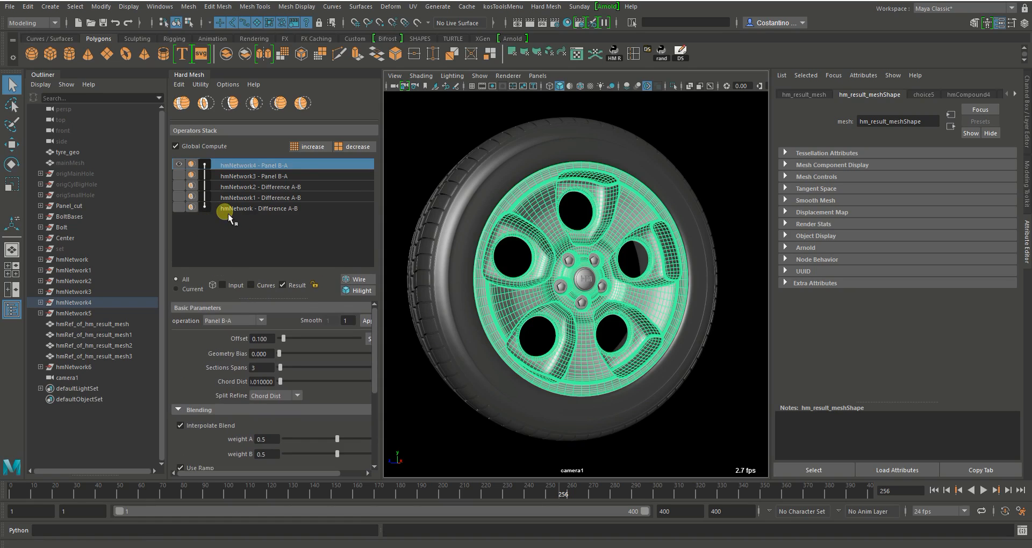
- Preview the rim at successive operations in the stack, and return the display to hmNetwork4
{"action": "left_click", "coordinate": [179, 208]}
{"action": "left_click", "coordinate": [180, 196]}
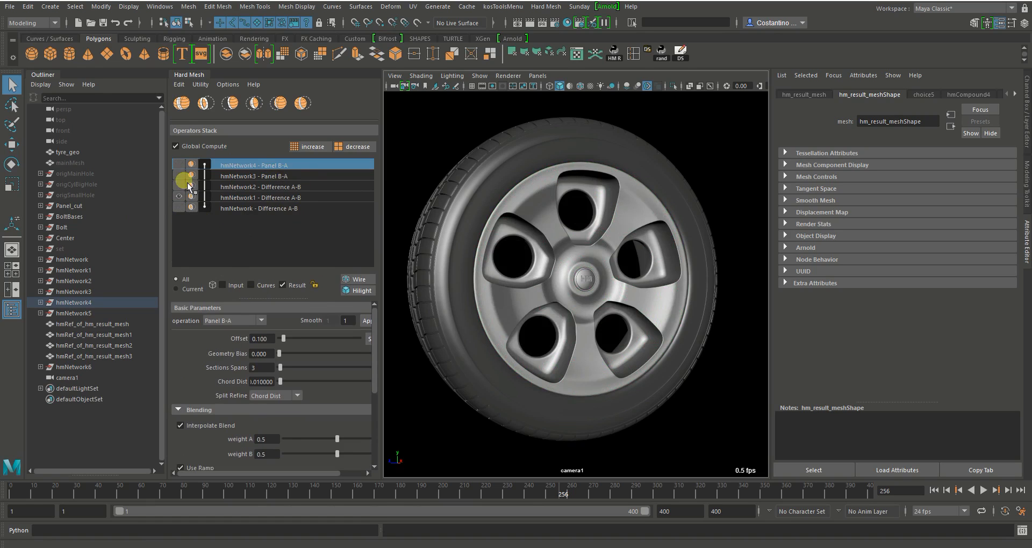
{"action": "left_click", "coordinate": [181, 177]}
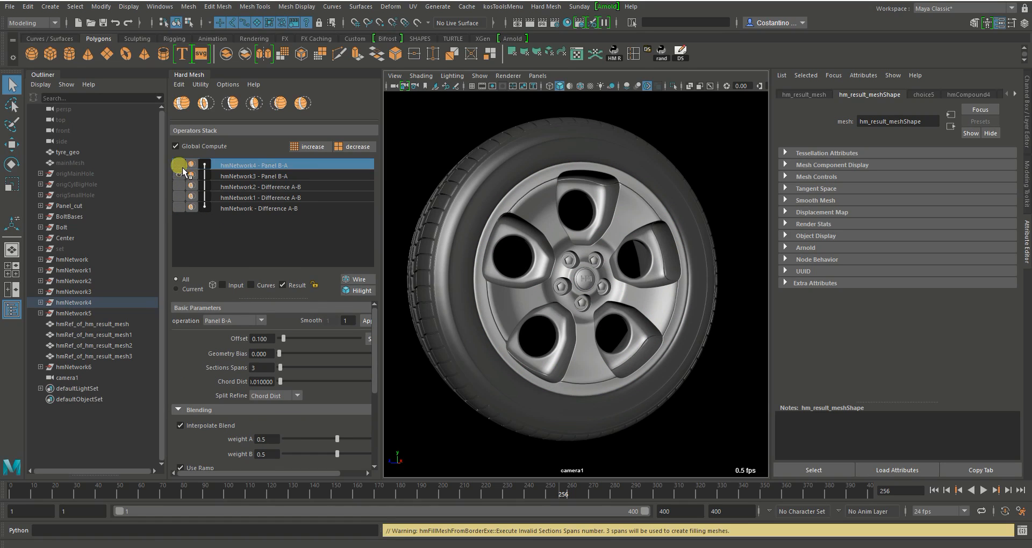
{"action": "left_click", "coordinate": [180, 165]}
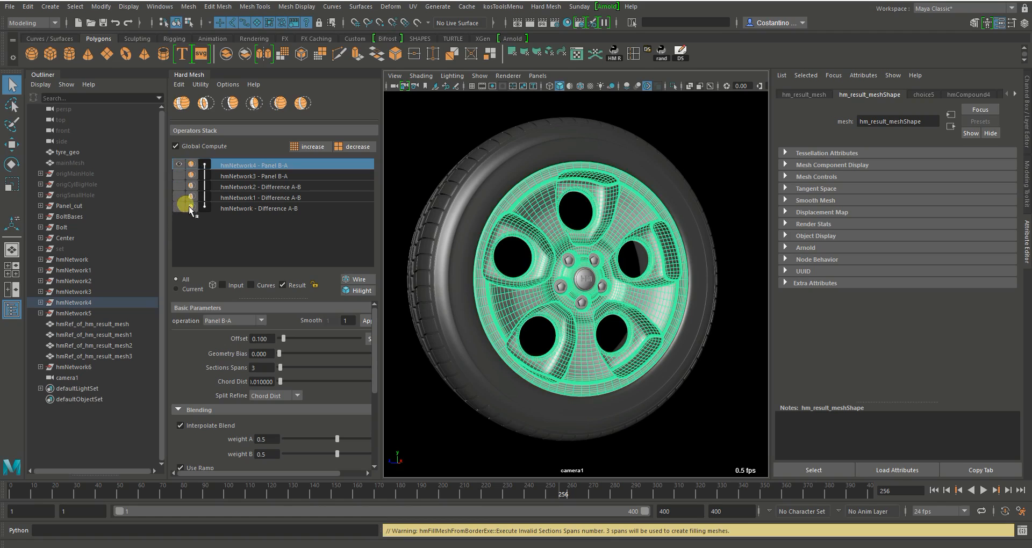
{"action": "left_click", "coordinate": [204, 166]}
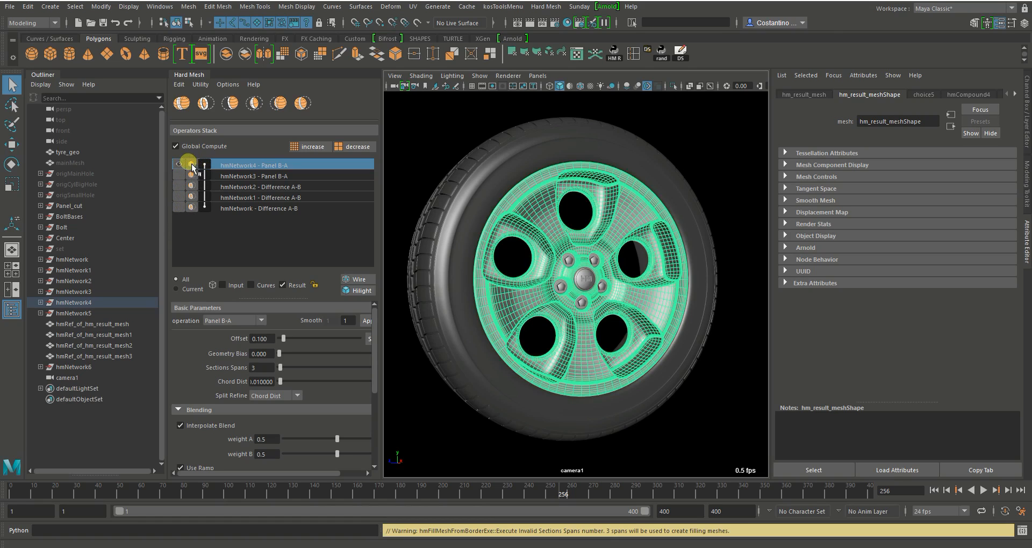
{"action": "left_click_drag", "start_coordinate": [530, 231], "coordinate": [511, 232], "text": "alt"}
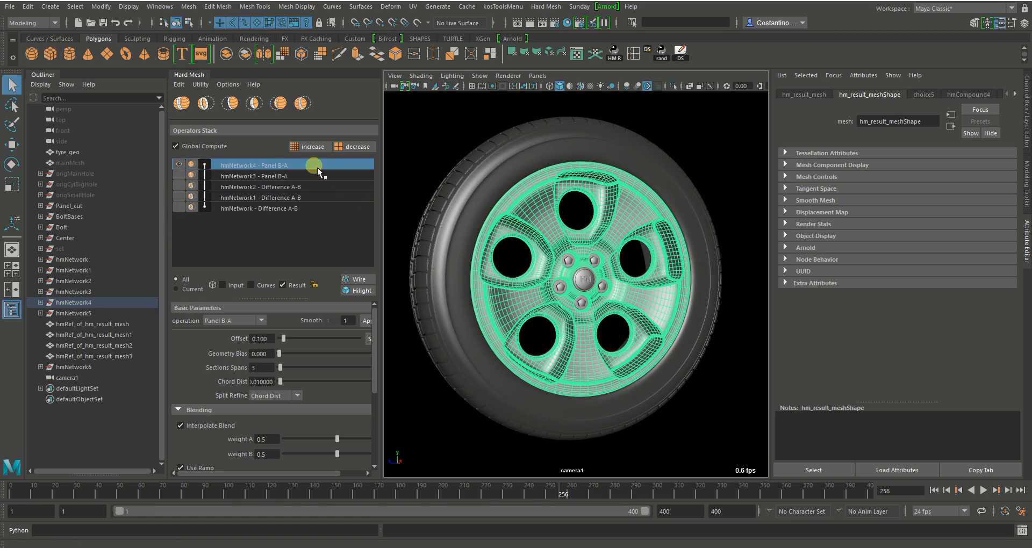
{"action": "left_click_drag", "start_coordinate": [498, 143], "coordinate": [505, 144], "text": "alt"}
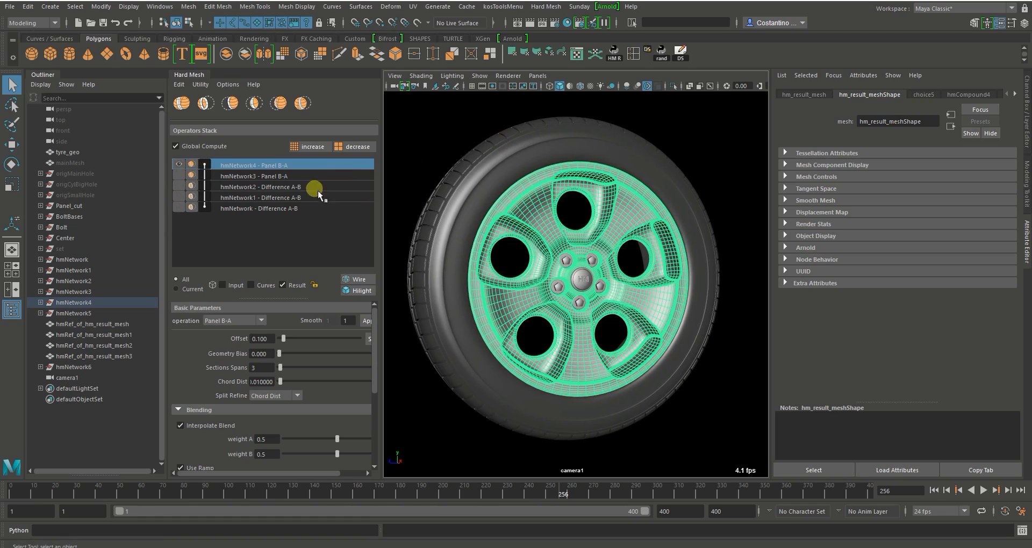
{"action": "left_click", "coordinate": [179, 208]}
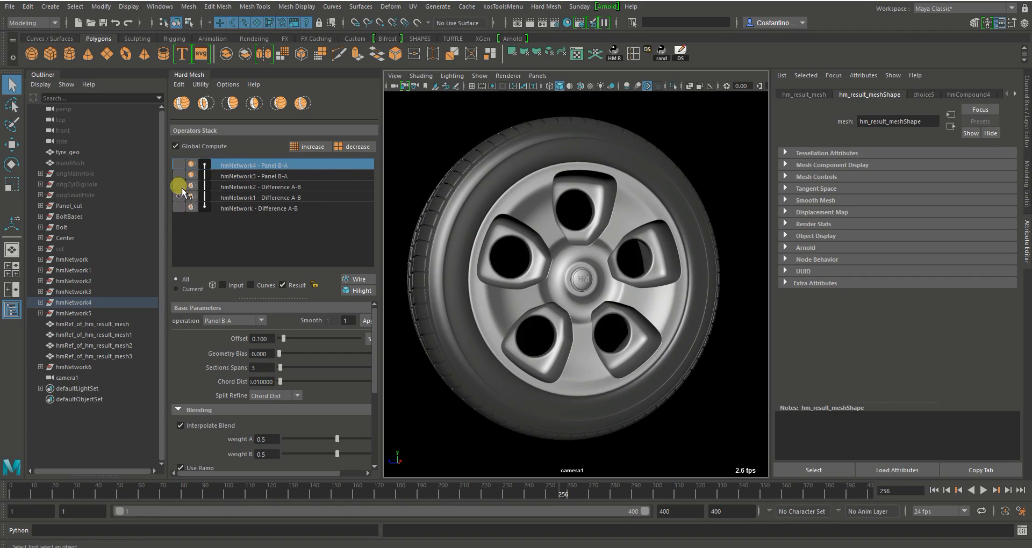
{"action": "left_click", "coordinate": [179, 164]}
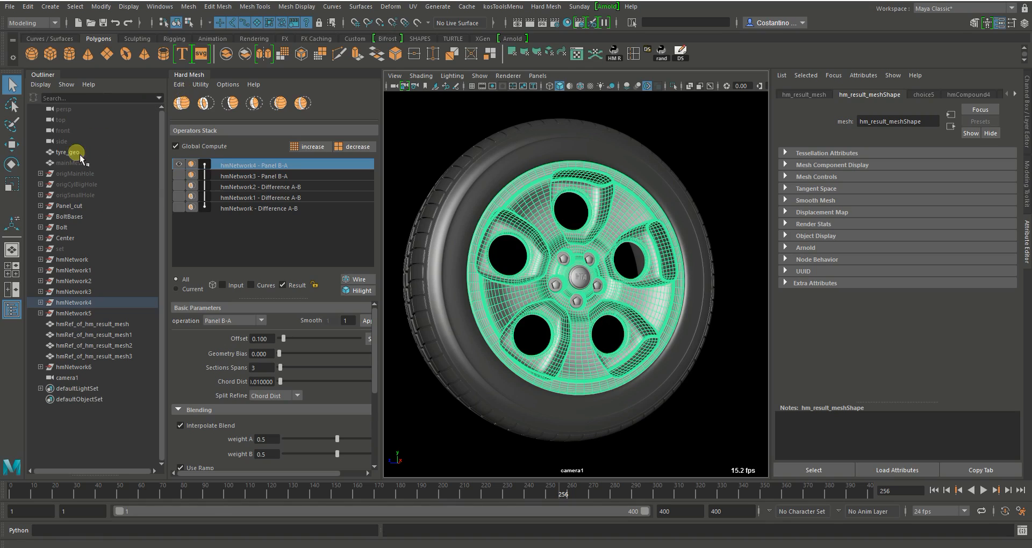
- Clean the scene of its Hard Mesh networks and delete hm_result_mesh, hm_result_mesh1 and hm_result_mesh2
{"action": "left_click", "coordinate": [201, 87]}
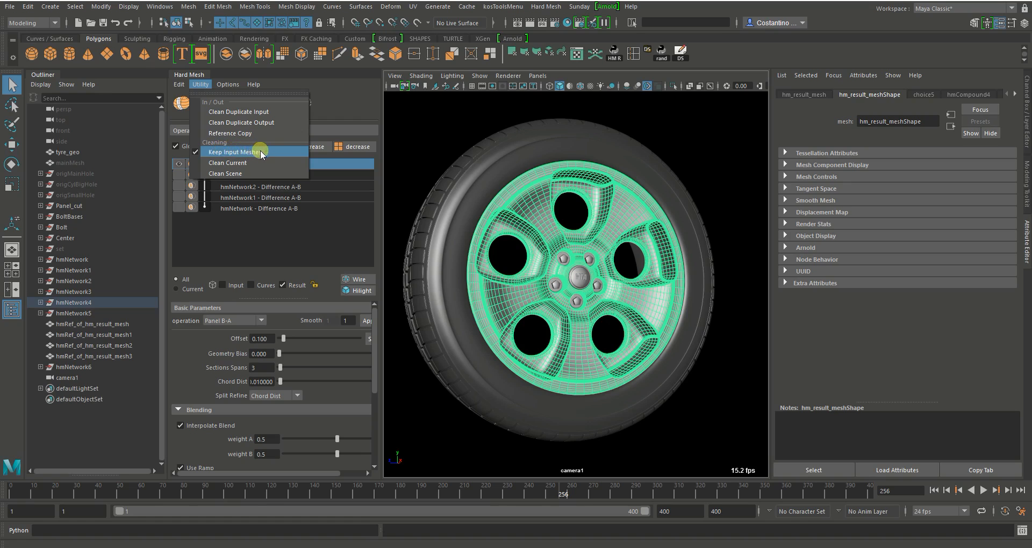
{"action": "left_click", "coordinate": [234, 174]}
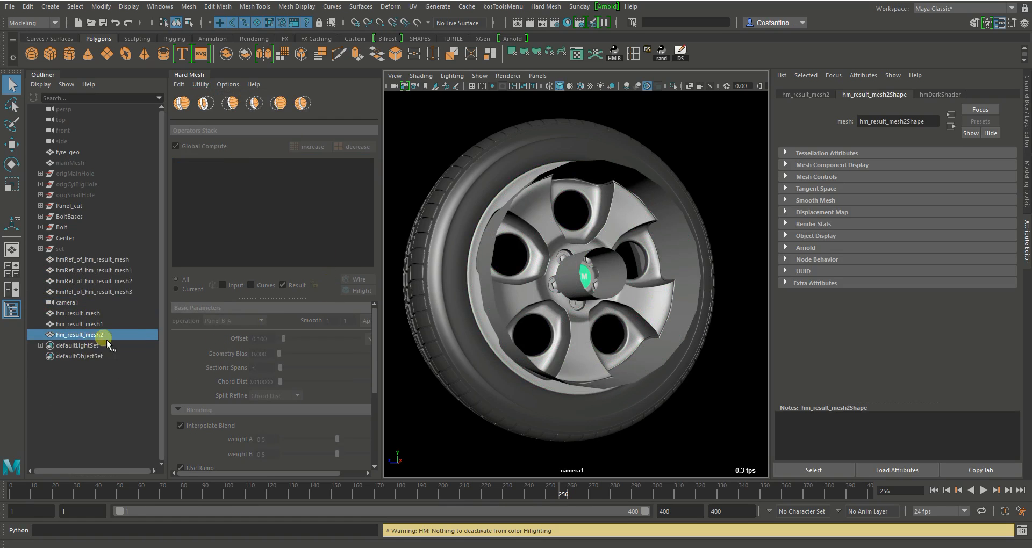
{"action": "left_click", "coordinate": [88, 316], "text": "shift"}
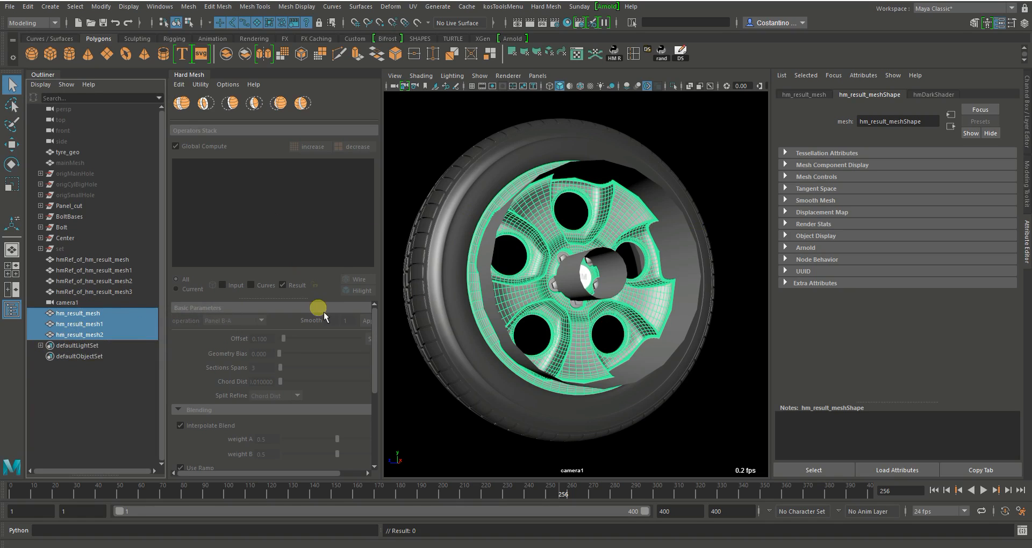
{"action": "key", "text": "Delete"}
- Delete the four reference meshes, hmRef_of_hm_result_mesh through hmRef_of_hm_result_mesh3
{"action": "left_click", "coordinate": [78, 291]}
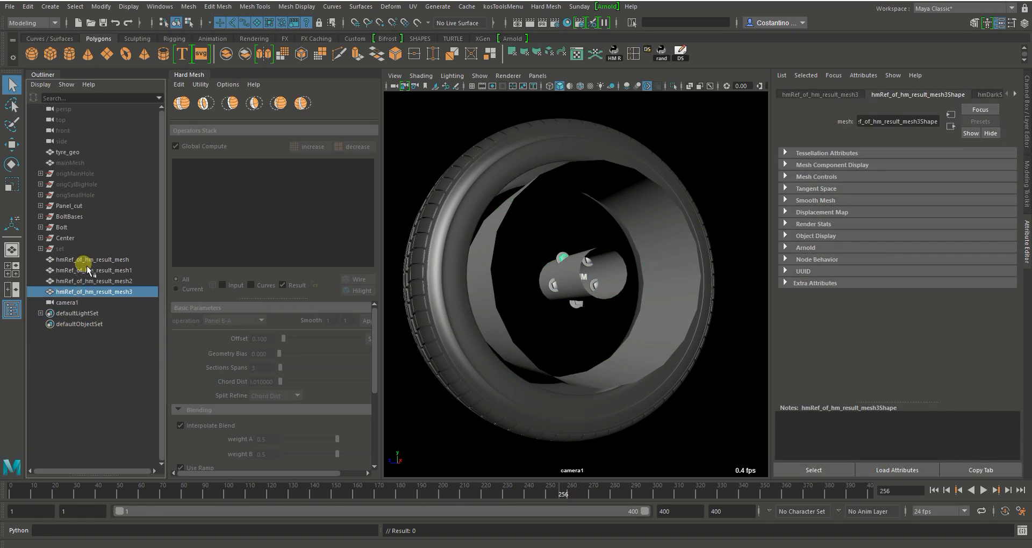
{"action": "left_click_drag", "start_coordinate": [87, 263], "coordinate": [122, 293]}
{"action": "key", "text": "Delete"}
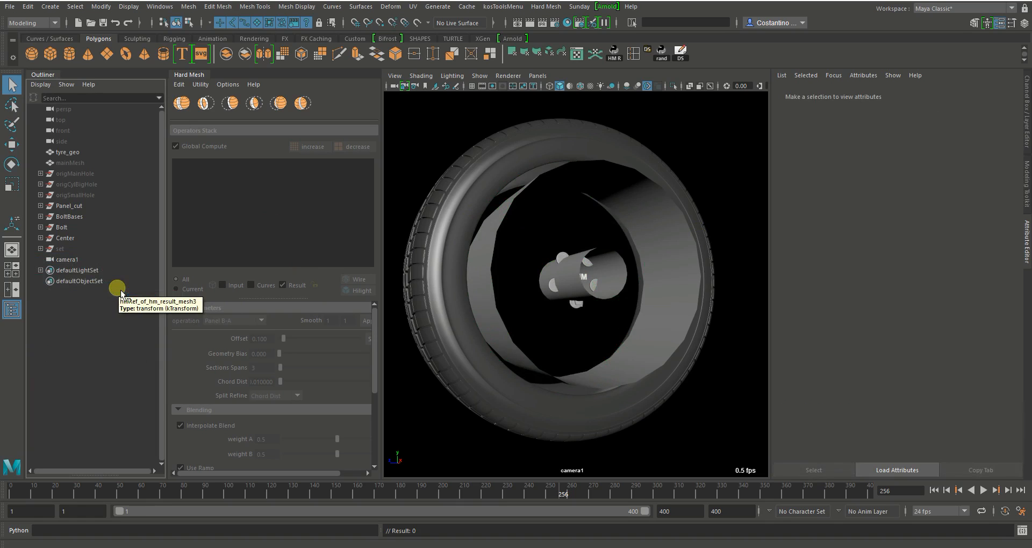
- Unhide mainMesh and hide the Panel_cut, BoltBases, Bolt and Center groups
{"action": "left_click", "coordinate": [69, 164]}
{"action": "key", "text": "shift+h"}
{"action": "left_click_drag", "start_coordinate": [69, 204], "coordinate": [69, 242]}
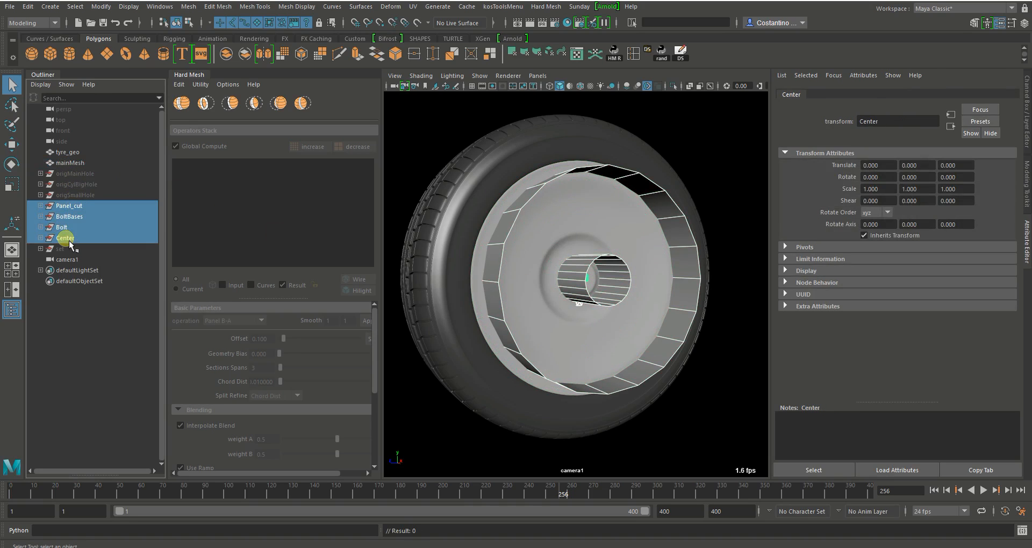
{"action": "key", "text": "ctrl+h"}
{"action": "left_click_drag", "start_coordinate": [569, 260], "coordinate": [575, 241], "text": "alt"}
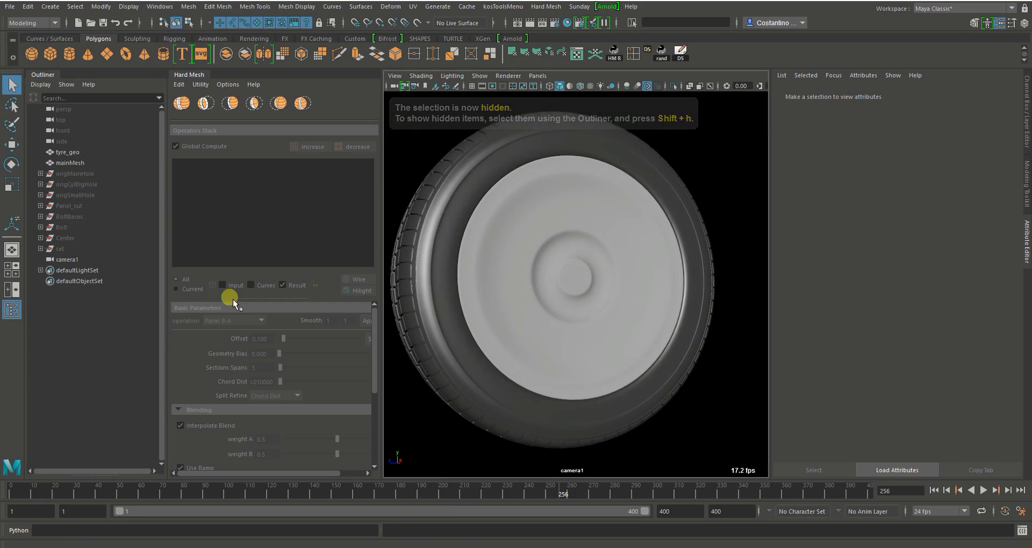
- Unhide the origMainHole group containing the cutters for the rim's large openings
{"action": "left_click", "coordinate": [69, 174]}
{"action": "key", "text": "shift+h"}
{"action": "mouse_move", "coordinate": [532, 282]}
{"action": "left_mouse_down", "text": "alt"}
{"action": "mouse_move", "coordinate": [555, 283]}
{"action": "mouse_move", "coordinate": [541, 272]}
{"action": "mouse_move", "coordinate": [550, 275]}
{"action": "mouse_move", "coordinate": [541, 293]}
{"action": "left_mouse_up", "text": "alt"}
- Examine the rim body, the five-piece hole cutter and the separate source cutter by selecting each in turn
{"action": "left_click", "coordinate": [529, 277]}
{"action": "left_click", "coordinate": [531, 274]}
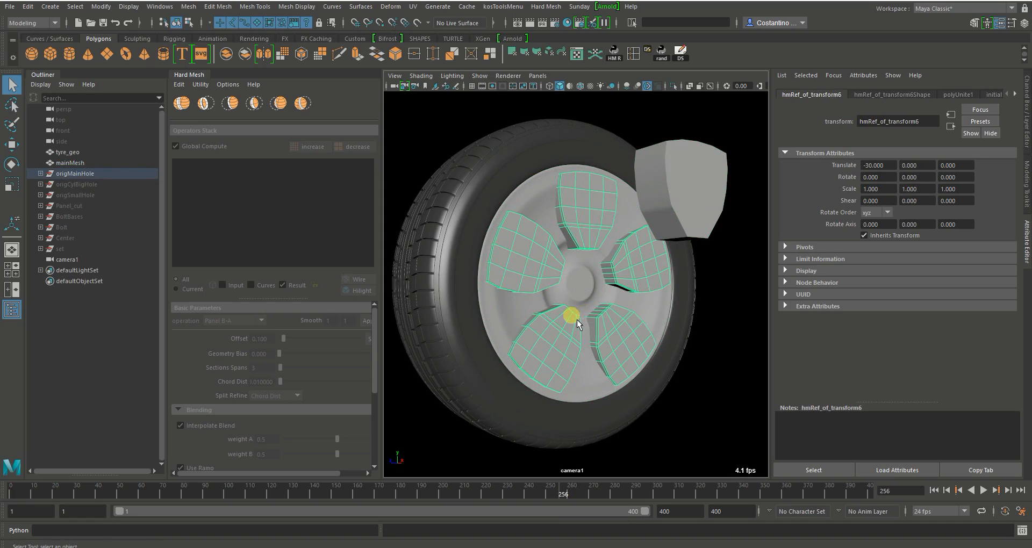
{"action": "left_click", "coordinate": [505, 328]}
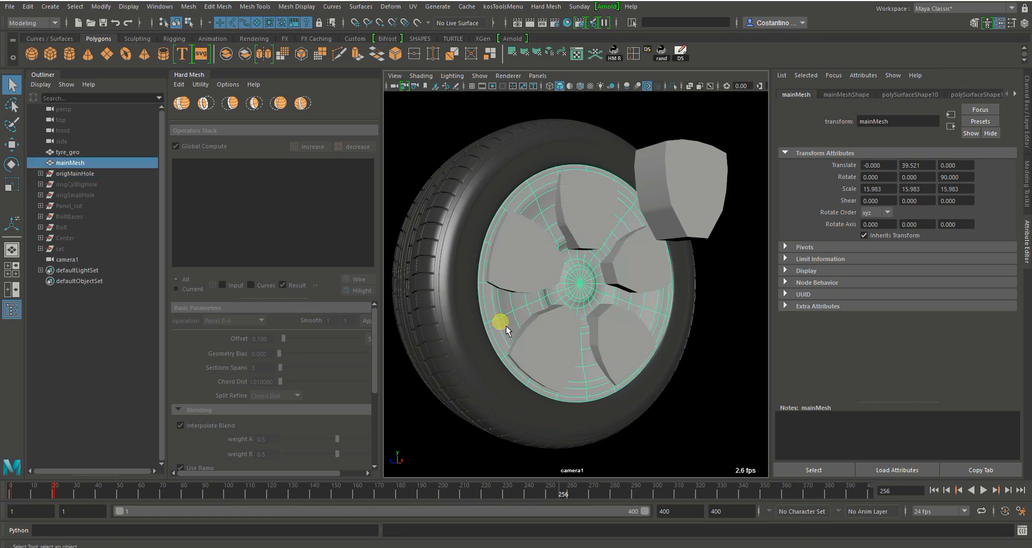
{"action": "left_click", "coordinate": [530, 279]}
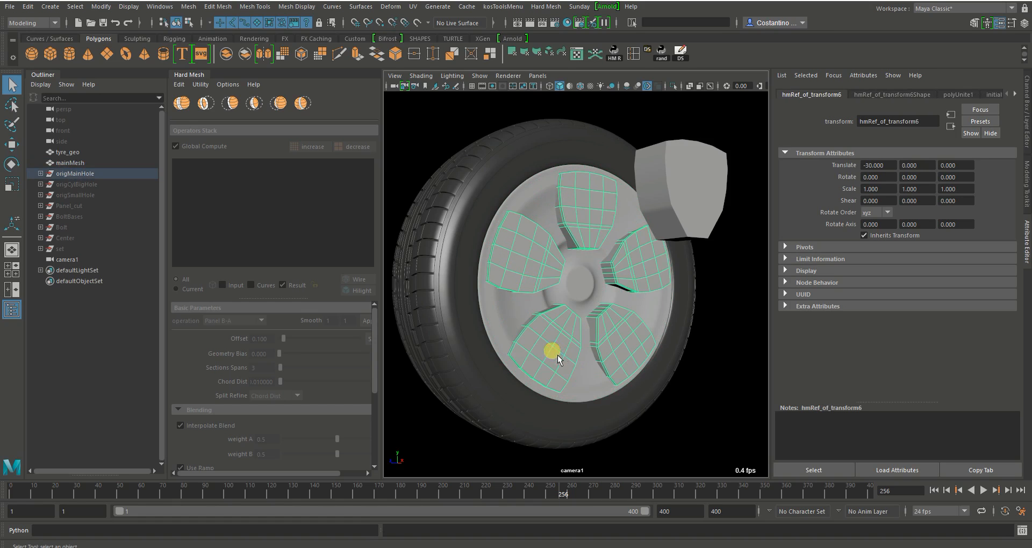
{"action": "left_click", "coordinate": [519, 321]}
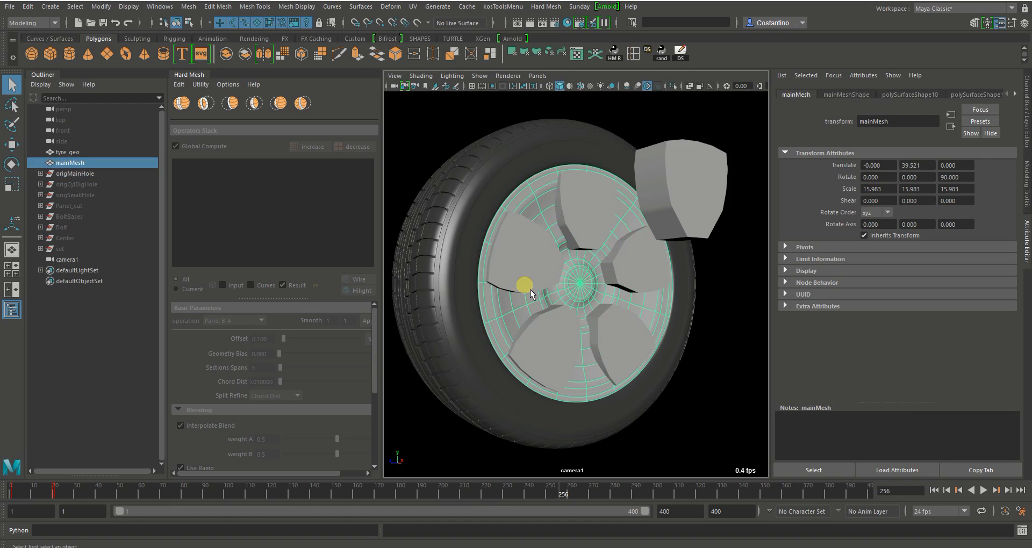
{"action": "left_click", "coordinate": [543, 261]}
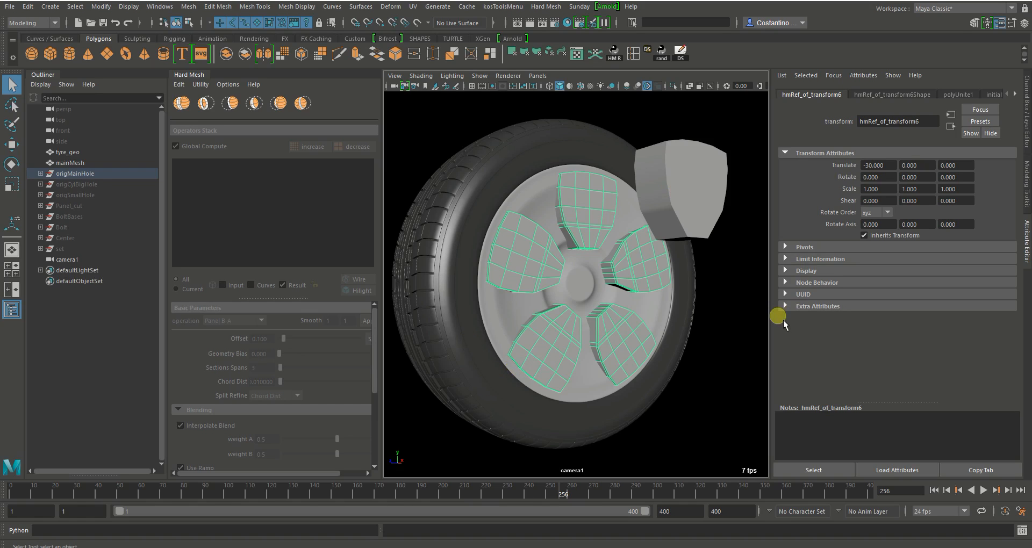
{"action": "mouse_move", "coordinate": [659, 336]}
{"action": "left_mouse_down", "text": "alt"}
{"action": "mouse_move", "coordinate": [649, 338]}
{"action": "mouse_move", "coordinate": [660, 332]}
{"action": "left_mouse_up", "text": "alt"}
{"action": "left_click", "coordinate": [692, 212]}
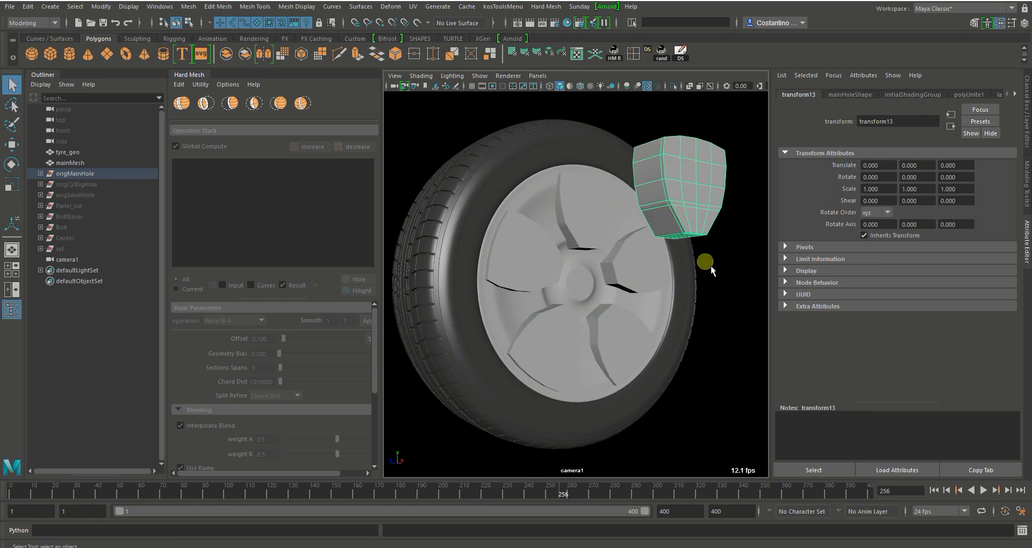
- Try moving a face of the separate hole cutter, undo the change and return to object selection
{"action": "left_click", "coordinate": [737, 280]}
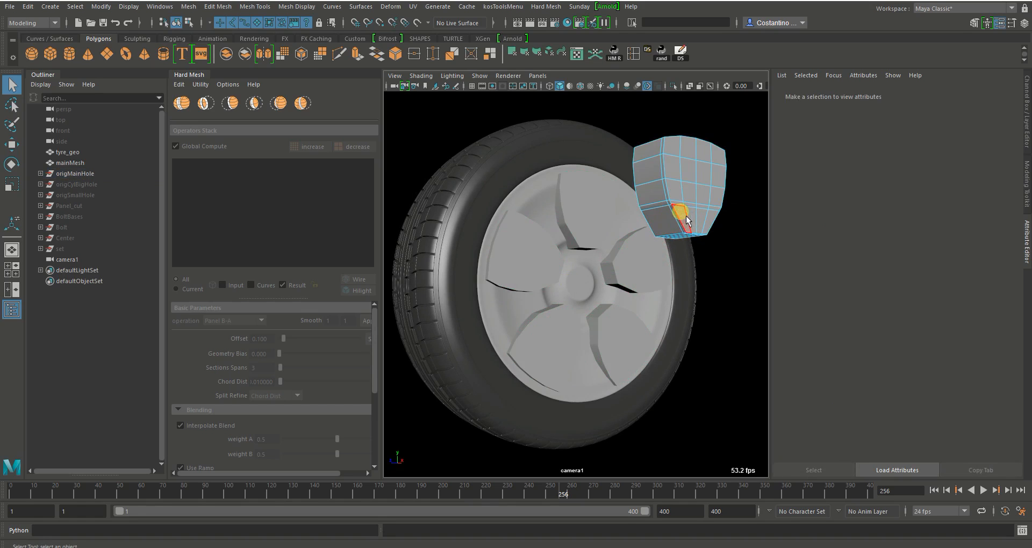
{"action": "left_click", "coordinate": [688, 204]}
{"action": "key", "text": "w"}
{"action": "left_click_drag", "start_coordinate": [682, 177], "coordinate": [618, 219]}
{"action": "key", "text": "r"}
{"action": "key", "text": "ctrl+z"}
{"action": "key", "text": "q"}
{"action": "right_click_drag", "start_coordinate": [671, 181], "coordinate": [689, 166]}
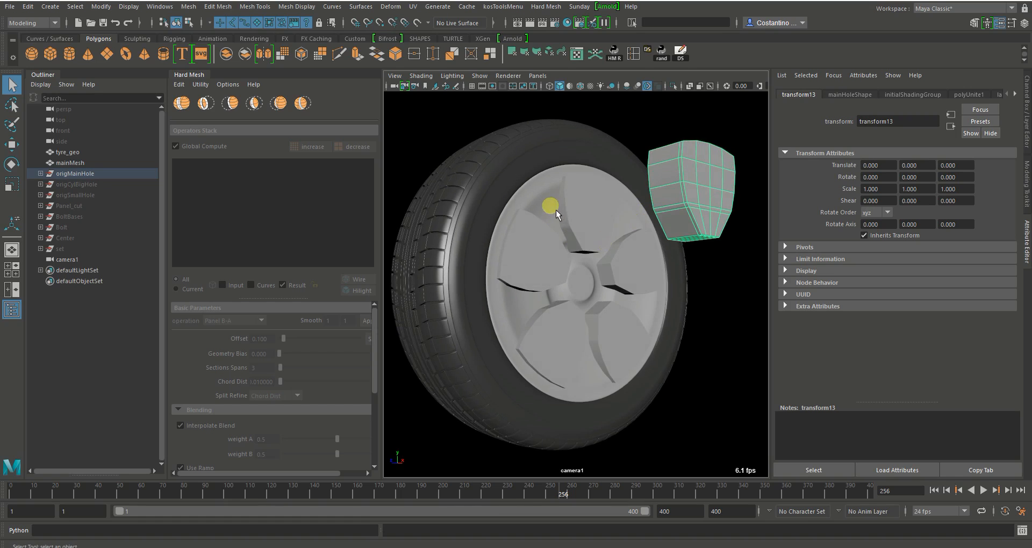
- Subtract the five-piece hole cutter from mainMesh with a Hard Mesh Difference A-B operation
{"action": "left_click", "coordinate": [555, 209]}
{"action": "left_click", "coordinate": [579, 221]}
{"action": "left_click_drag", "start_coordinate": [640, 259], "coordinate": [601, 288], "text": "alt"}
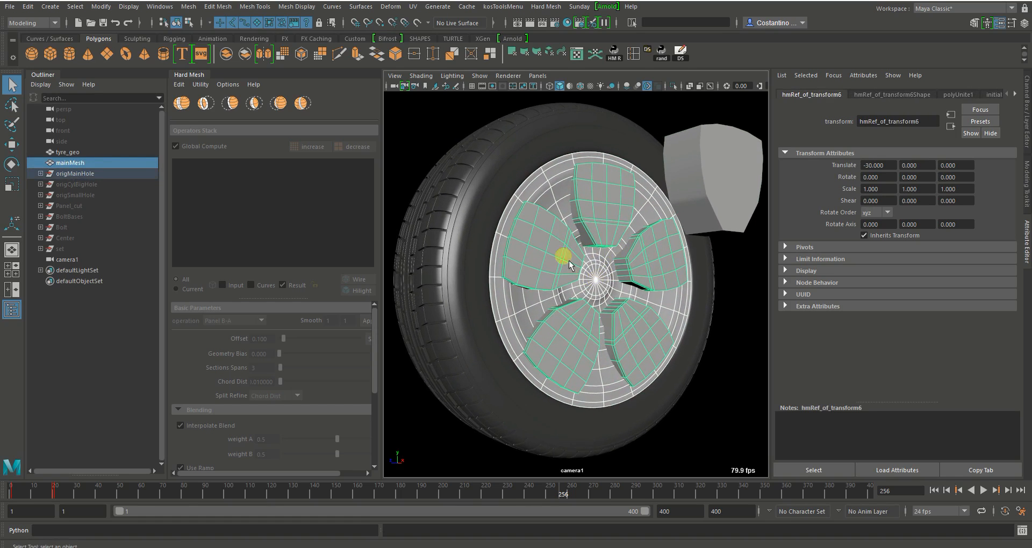
{"action": "left_click_drag", "start_coordinate": [624, 215], "coordinate": [630, 235], "text": "alt"}
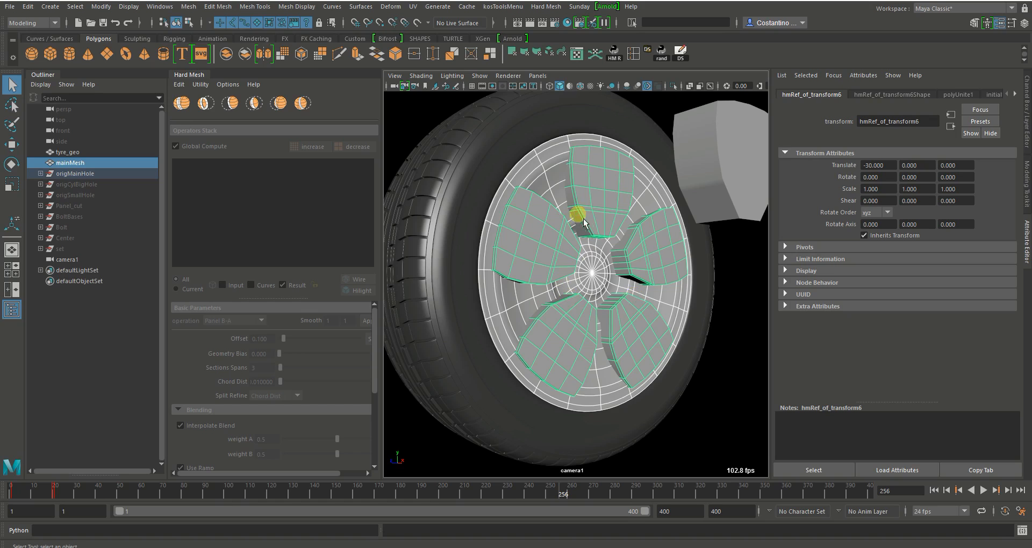
{"action": "left_click_drag", "start_coordinate": [564, 263], "coordinate": [567, 250], "text": "alt"}
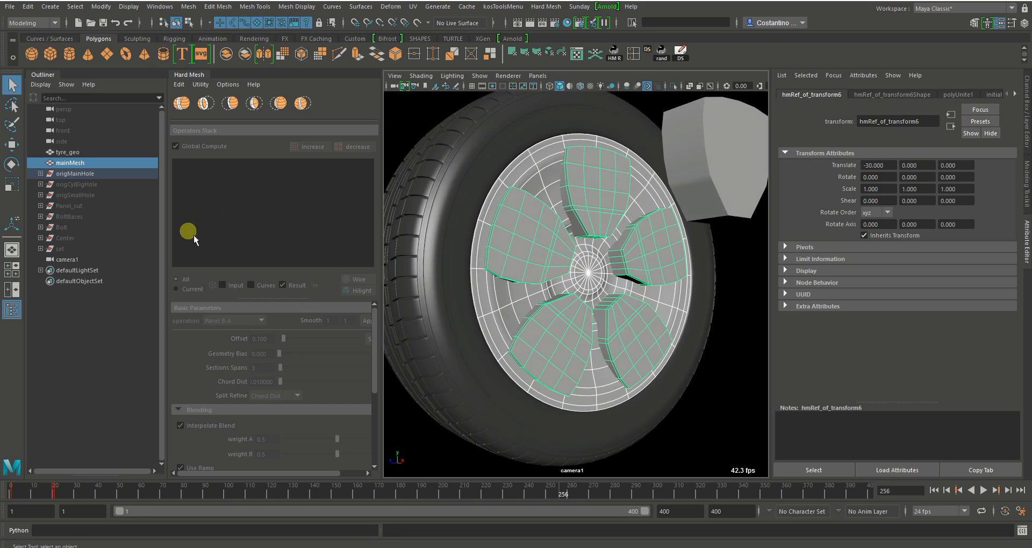
{"action": "left_click", "coordinate": [211, 109]}
{"action": "left_click_drag", "start_coordinate": [589, 277], "coordinate": [559, 264], "text": "alt"}
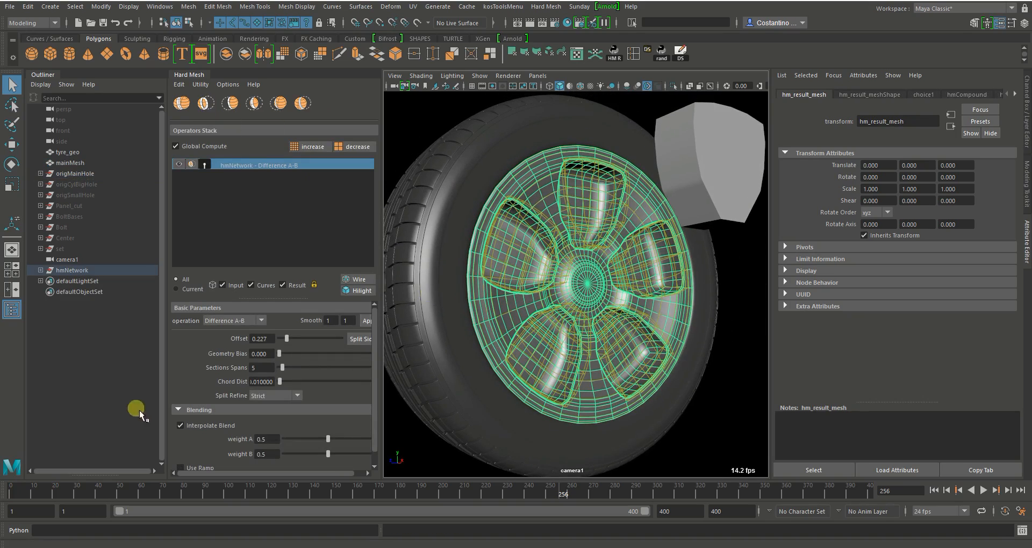
- Turn off the display of the input meshes and curves for the Difference A-B operation
{"action": "left_click", "coordinate": [234, 290]}
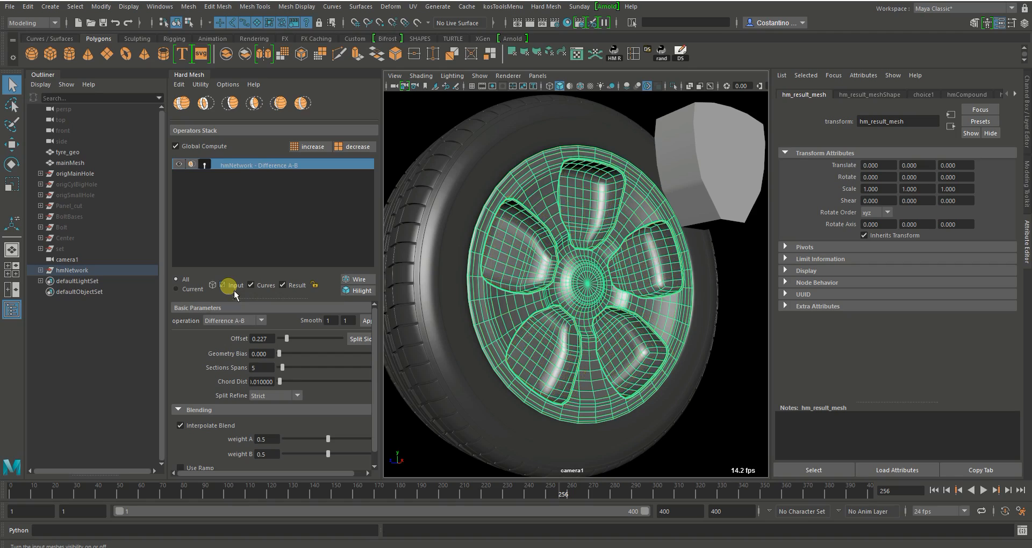
{"action": "scroll", "coordinate": [605, 277], "scroll_direction": "up", "scroll_amount": 5}
{"action": "left_click_drag", "start_coordinate": [608, 275], "coordinate": [602, 299], "text": "alt"}
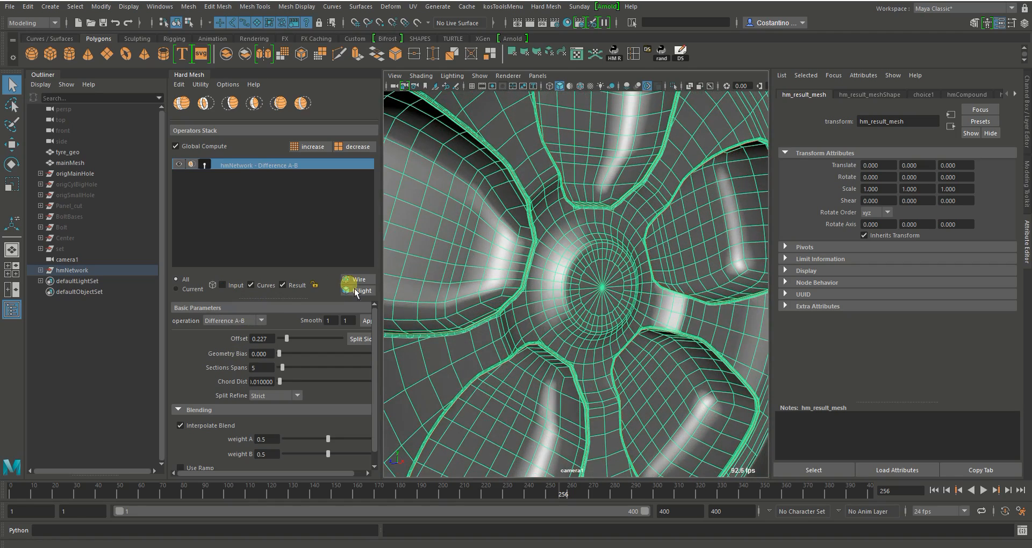
{"action": "left_click", "coordinate": [261, 286]}
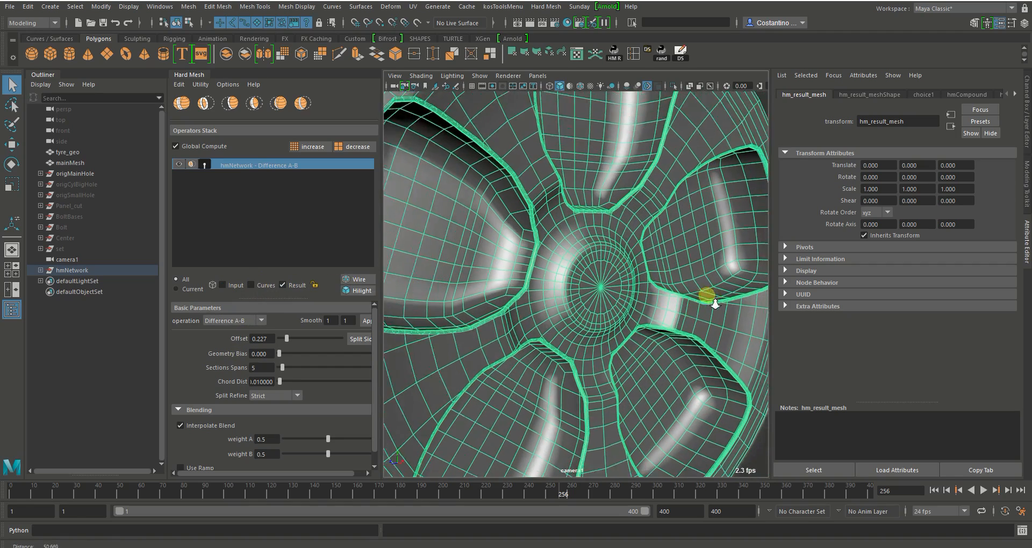
- Select all faces of the separate source cutter and move them slightly upward along Y
{"action": "right_click_drag", "start_coordinate": [702, 295], "coordinate": [546, 306], "text": "alt"}
{"action": "left_click_drag", "start_coordinate": [546, 306], "coordinate": [642, 314], "text": "alt"}
{"action": "right_click_drag", "start_coordinate": [642, 314], "coordinate": [589, 318], "text": "alt"}
{"action": "left_click_drag", "start_coordinate": [588, 318], "coordinate": [611, 321], "text": "alt"}
{"action": "right_click_drag", "start_coordinate": [611, 321], "coordinate": [571, 316], "text": "alt"}
{"action": "left_click_drag", "start_coordinate": [570, 319], "coordinate": [681, 195], "text": "alt"}
{"action": "left_click", "coordinate": [681, 195]}
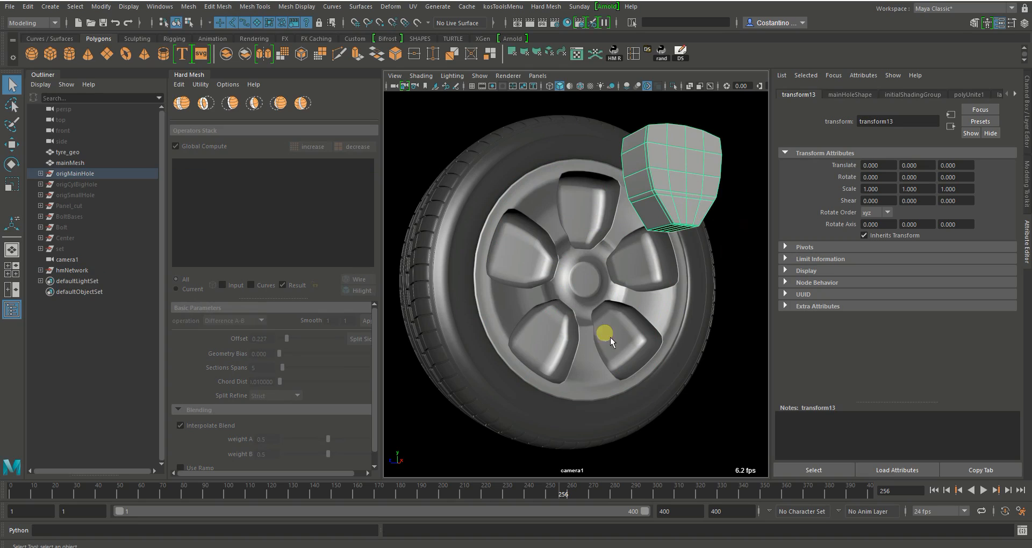
{"action": "key", "text": "F11"}
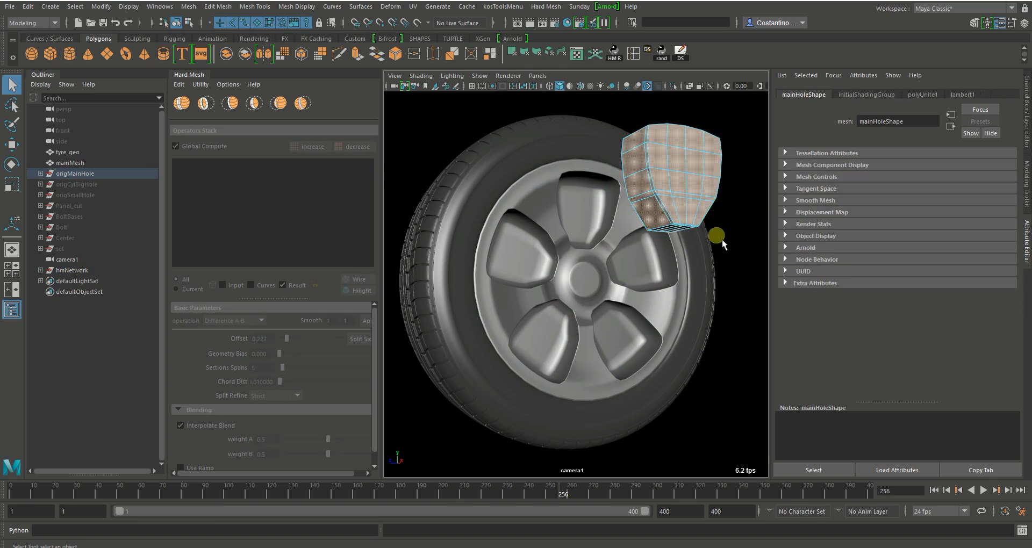
{"action": "left_click_drag", "start_coordinate": [642, 260], "coordinate": [615, 261], "text": "alt"}
{"action": "right_click_drag", "start_coordinate": [615, 260], "coordinate": [634, 261], "text": "alt"}
{"action": "double_click", "coordinate": [653, 175]}
{"action": "left_click_drag", "start_coordinate": [617, 239], "coordinate": [625, 252], "text": "alt"}
{"action": "key", "text": "w"}
{"action": "left_click_drag", "start_coordinate": [642, 188], "coordinate": [660, 180], "text": "alt"}
{"action": "right_click_drag", "start_coordinate": [660, 180], "coordinate": [680, 178], "text": "alt"}
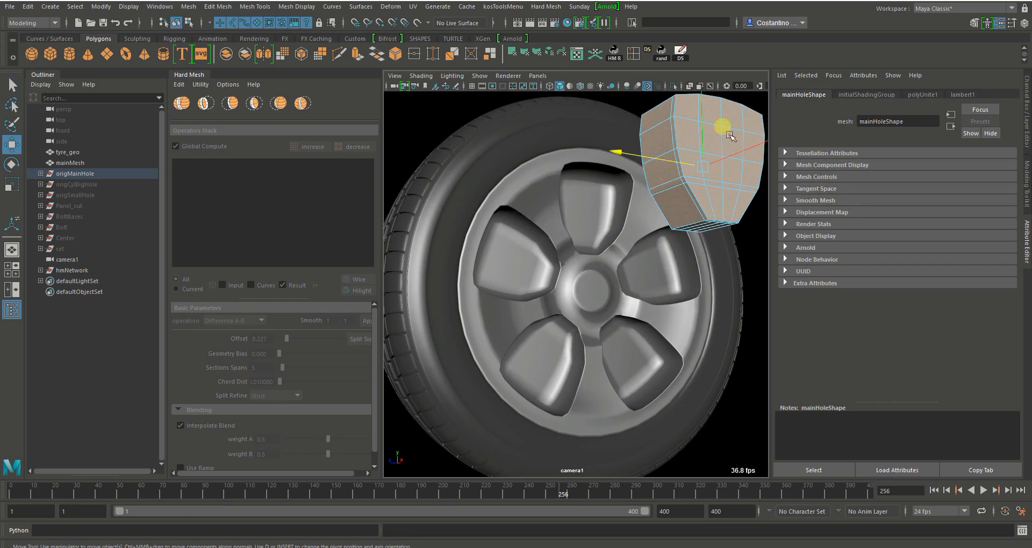
{"action": "left_click_drag", "start_coordinate": [707, 139], "coordinate": [707, 127]}
{"action": "left_click_drag", "start_coordinate": [543, 299], "coordinate": [501, 293], "text": "alt"}
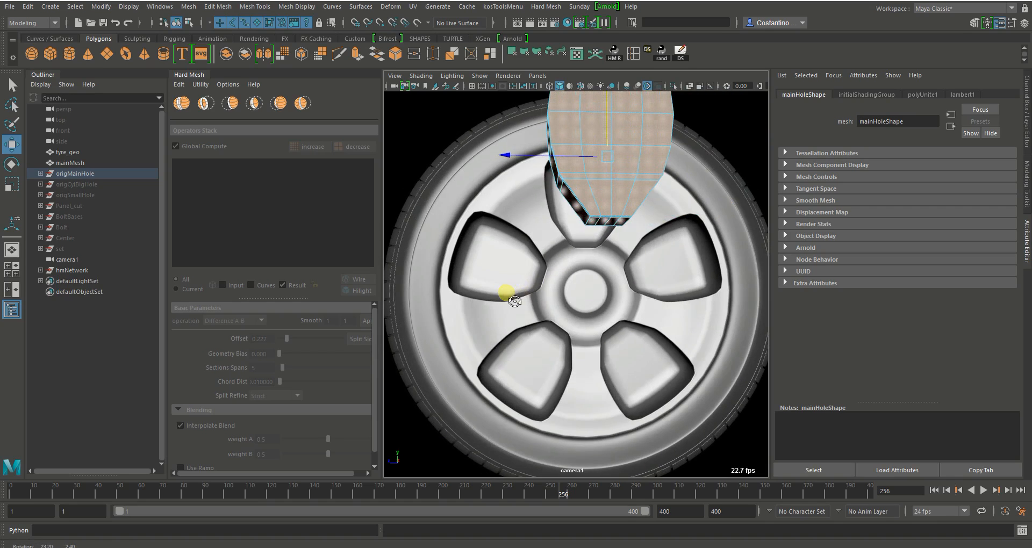
- Scale the source cutter's faces narrower along Z
{"action": "key", "text": "r"}
{"action": "left_click_drag", "start_coordinate": [515, 166], "coordinate": [536, 160]}
{"action": "left_click_drag", "start_coordinate": [628, 249], "coordinate": [577, 277], "text": "alt"}
- Adjust the height of the source cutter's faces and shift them slightly along Z
{"action": "key", "text": "w"}
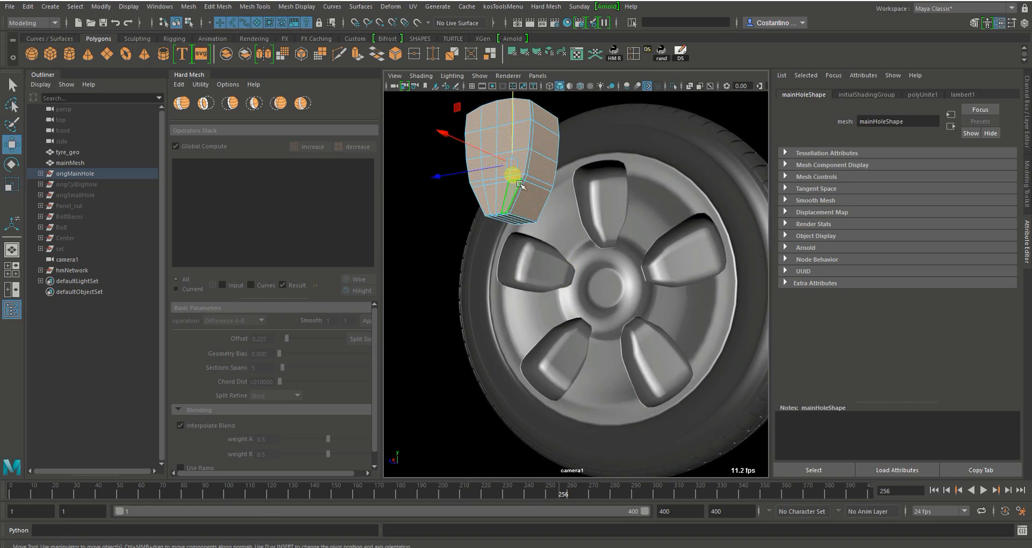
{"action": "left_click_drag", "start_coordinate": [522, 143], "coordinate": [517, 154]}
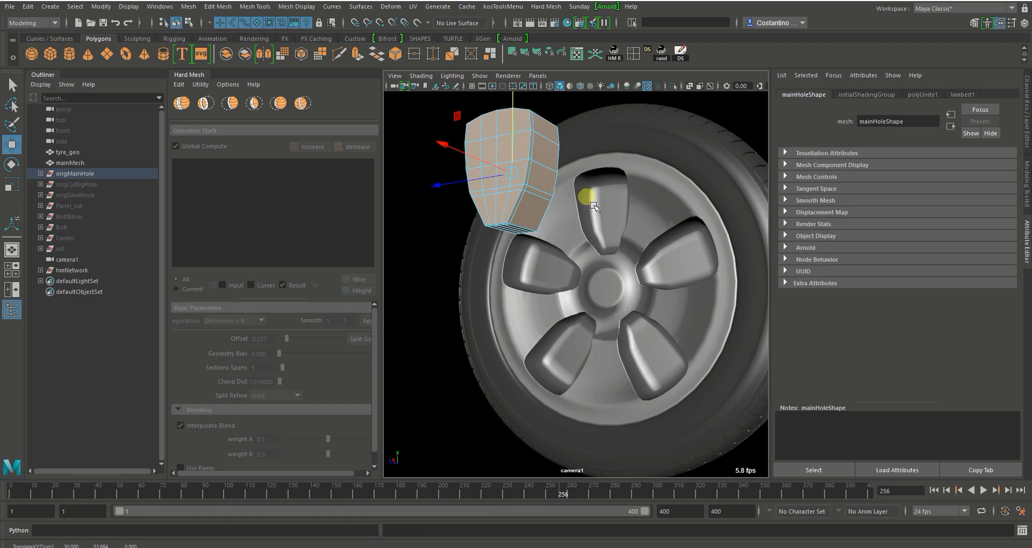
{"action": "left_click_drag", "start_coordinate": [519, 150], "coordinate": [519, 145]}
{"action": "left_click_drag", "start_coordinate": [529, 277], "coordinate": [643, 222], "text": "alt"}
{"action": "left_click_drag", "start_coordinate": [591, 330], "coordinate": [638, 245], "text": "alt"}
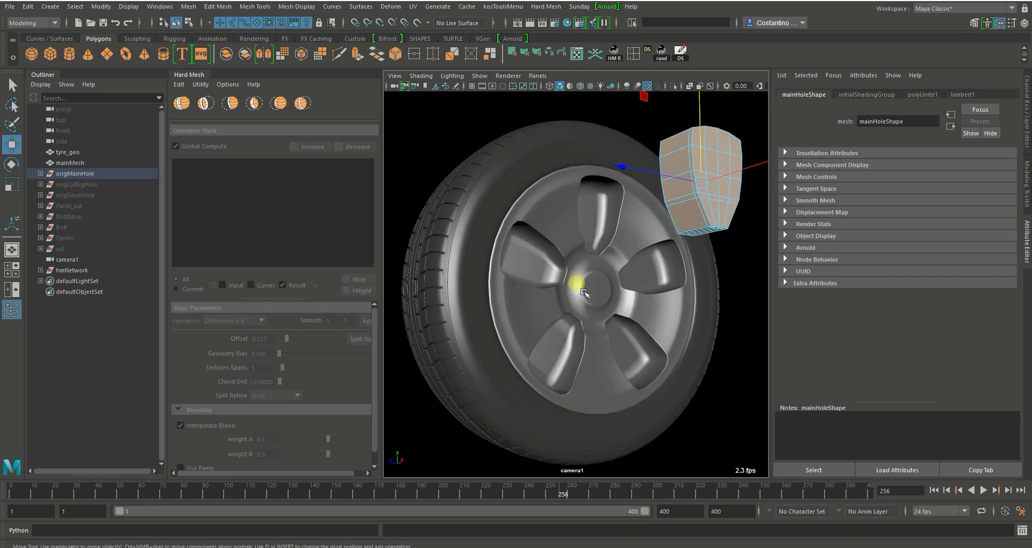
{"action": "left_click_drag", "start_coordinate": [686, 181], "coordinate": [673, 183]}
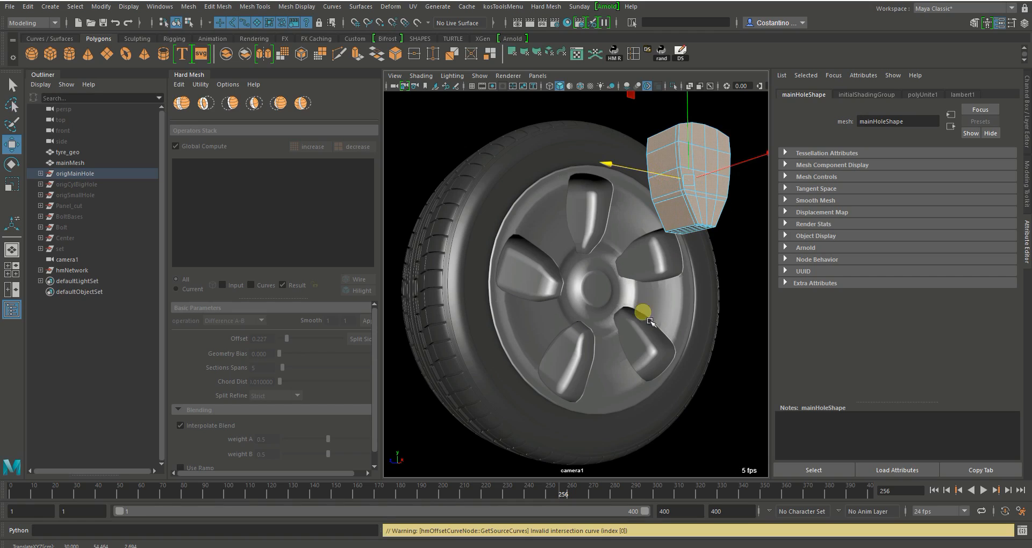
{"action": "mouse_move", "coordinate": [670, 315]}
{"action": "left_mouse_down", "text": "alt"}
{"action": "mouse_move", "coordinate": [647, 311]}
{"action": "mouse_move", "coordinate": [644, 329]}
{"action": "mouse_move", "coordinate": [594, 299]}
{"action": "mouse_move", "coordinate": [562, 295]}
{"action": "mouse_move", "coordinate": [551, 256]}
{"action": "mouse_move", "coordinate": [659, 263]}
{"action": "mouse_move", "coordinate": [560, 281]}
{"action": "mouse_move", "coordinate": [569, 293]}
{"action": "mouse_move", "coordinate": [583, 230]}
{"action": "mouse_move", "coordinate": [613, 266]}
{"action": "mouse_move", "coordinate": [590, 280]}
{"action": "mouse_move", "coordinate": [598, 289]}
{"action": "mouse_move", "coordinate": [608, 279]}
{"action": "left_mouse_up", "text": "alt"}
- Delete the Difference A-B operator of hmNetwork from the Hard Mesh operators stack
{"action": "key", "text": "q"}
{"action": "left_click", "coordinate": [608, 280]}
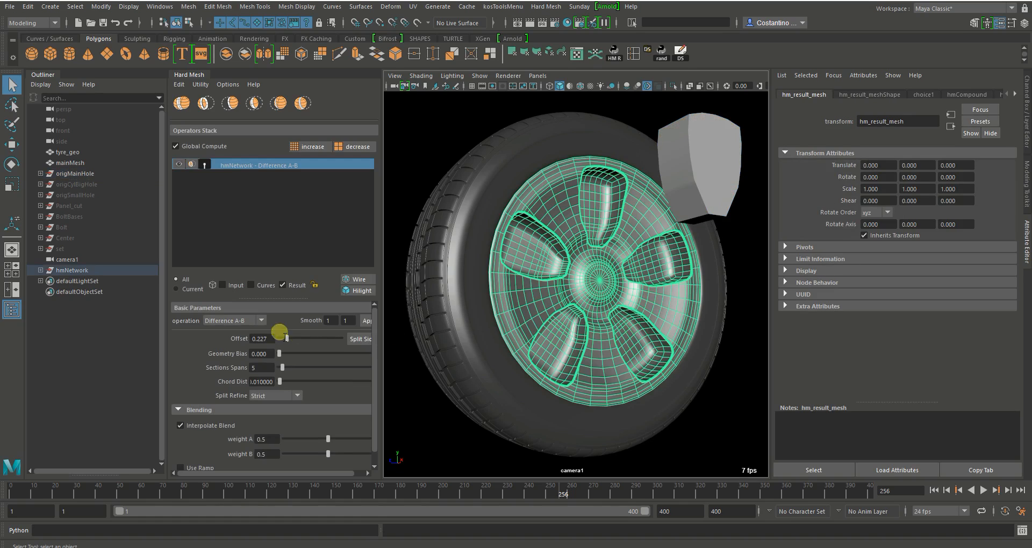
{"action": "right_click", "coordinate": [235, 168]}
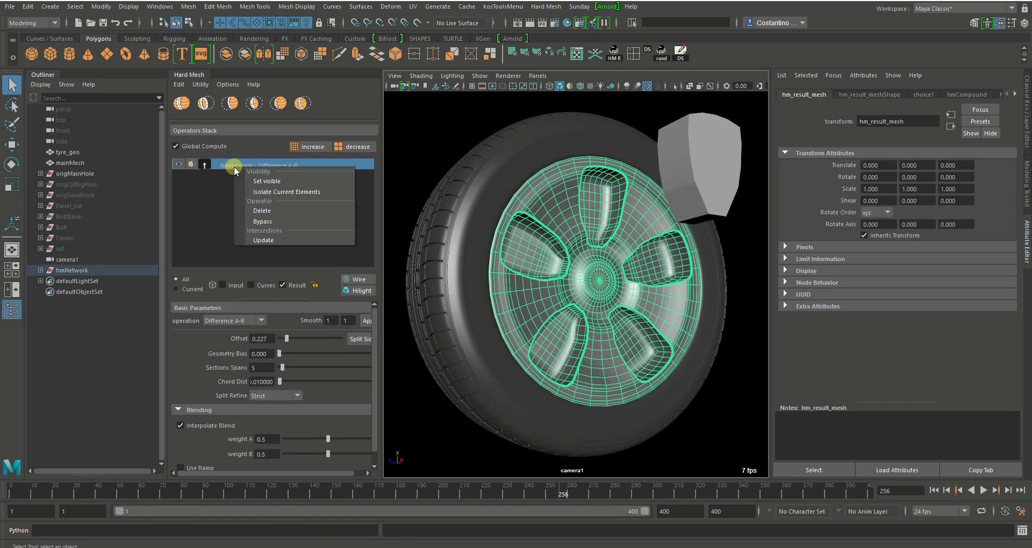
{"action": "left_click", "coordinate": [287, 216]}
{"action": "left_click_drag", "start_coordinate": [680, 353], "coordinate": [636, 327], "text": "alt"}
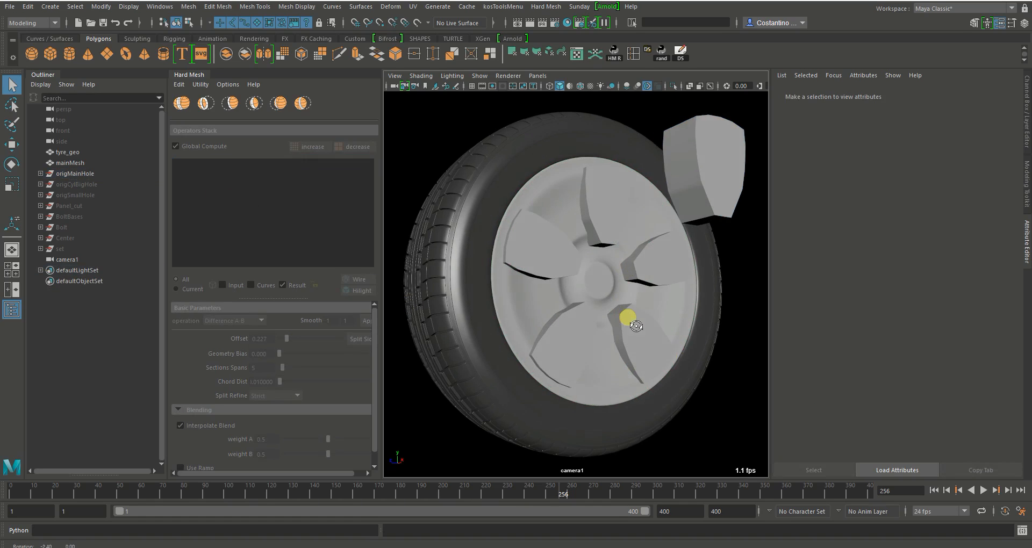
- Scale all faces of the source cutter wider along Z and return to object selection
{"action": "left_click", "coordinate": [728, 189]}
{"action": "key", "text": "F11"}
{"action": "double_click", "coordinate": [722, 173]}
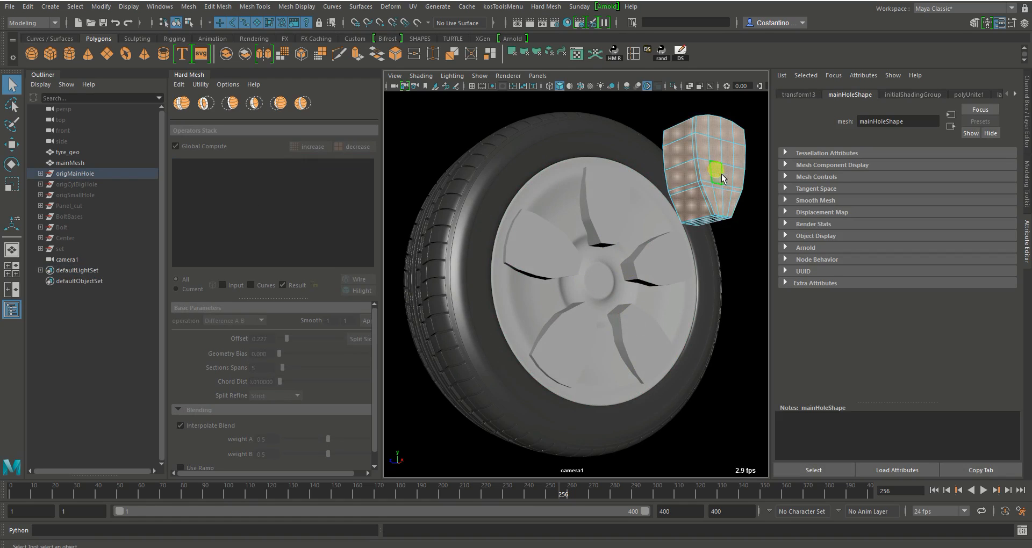
{"action": "left_click_drag", "start_coordinate": [690, 195], "coordinate": [673, 194], "text": "alt"}
{"action": "key", "text": "e"}
{"action": "key", "text": "r"}
{"action": "left_click_drag", "start_coordinate": [611, 168], "coordinate": [586, 188]}
{"action": "right_click_drag", "start_coordinate": [664, 208], "coordinate": [686, 186]}
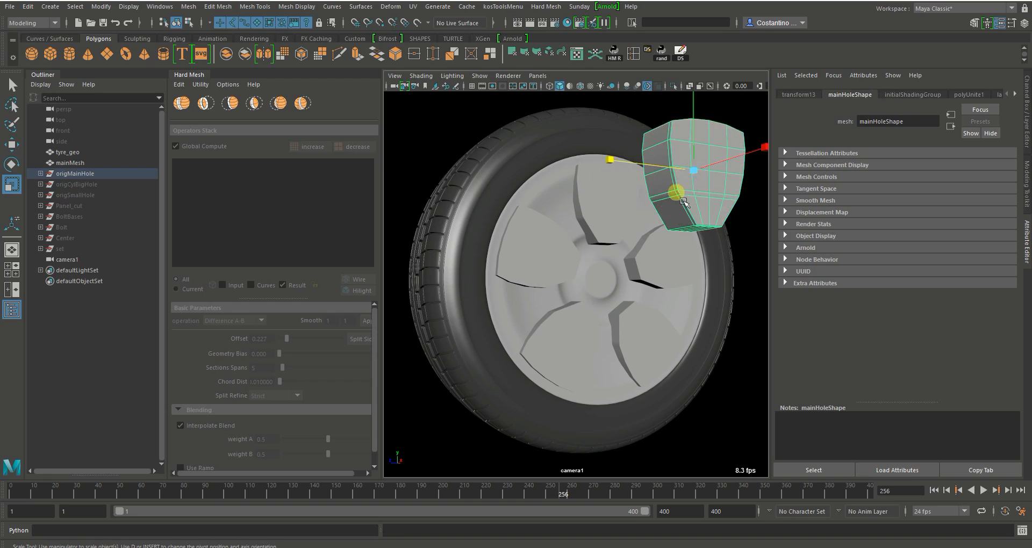
{"action": "left_click_drag", "start_coordinate": [631, 227], "coordinate": [647, 232], "text": "alt"}
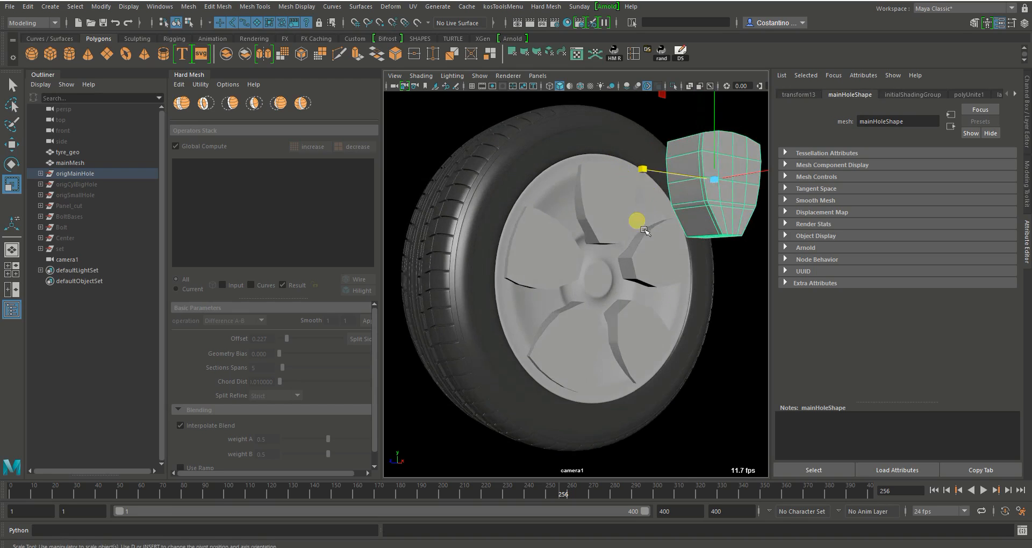
- Delete the combined five-piece cutter mesh hmRef_of_transform6 from the origMainHole group
{"action": "left_click", "coordinate": [40, 173]}
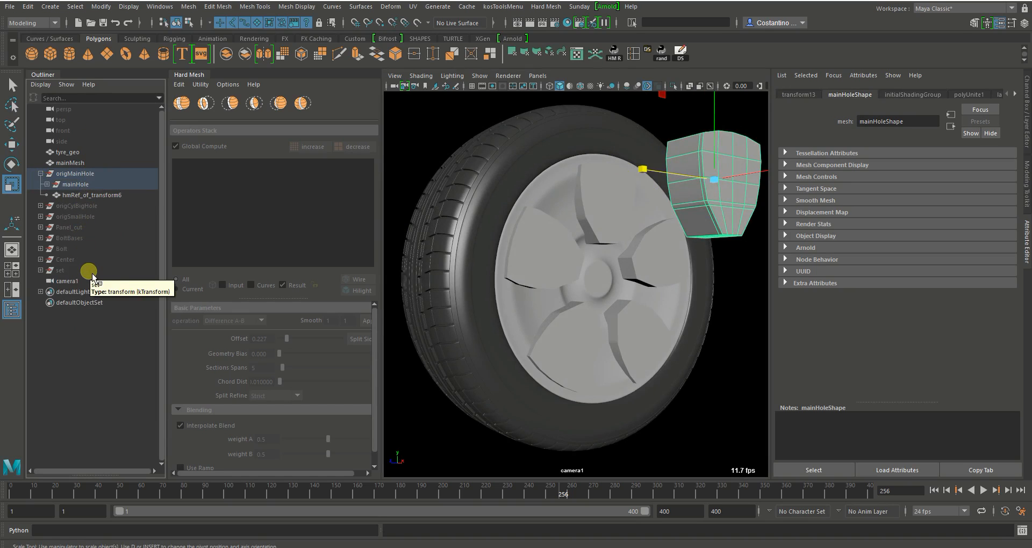
{"action": "left_click_drag", "start_coordinate": [617, 276], "coordinate": [604, 275], "text": "alt"}
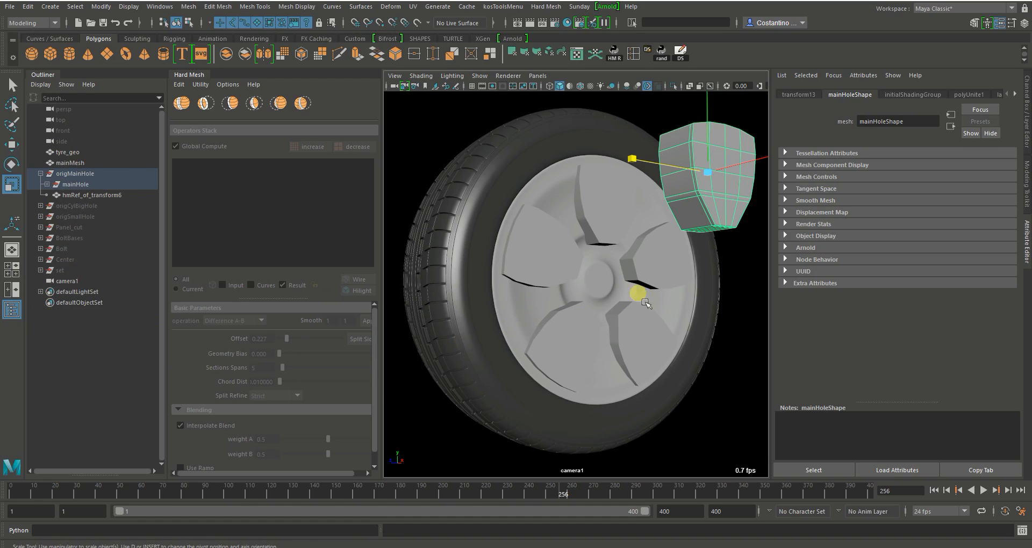
{"action": "left_click_drag", "start_coordinate": [638, 292], "coordinate": [652, 278], "text": "alt"}
{"action": "left_click_drag", "start_coordinate": [546, 247], "coordinate": [557, 249], "text": "alt"}
{"action": "left_click_drag", "start_coordinate": [539, 280], "coordinate": [565, 340], "text": "alt"}
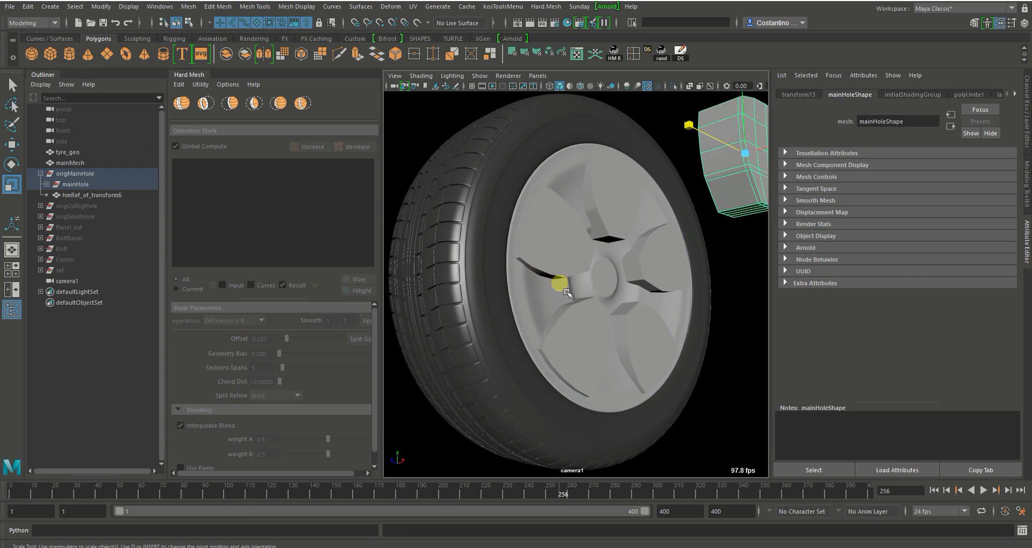
{"action": "left_click", "coordinate": [48, 185]}
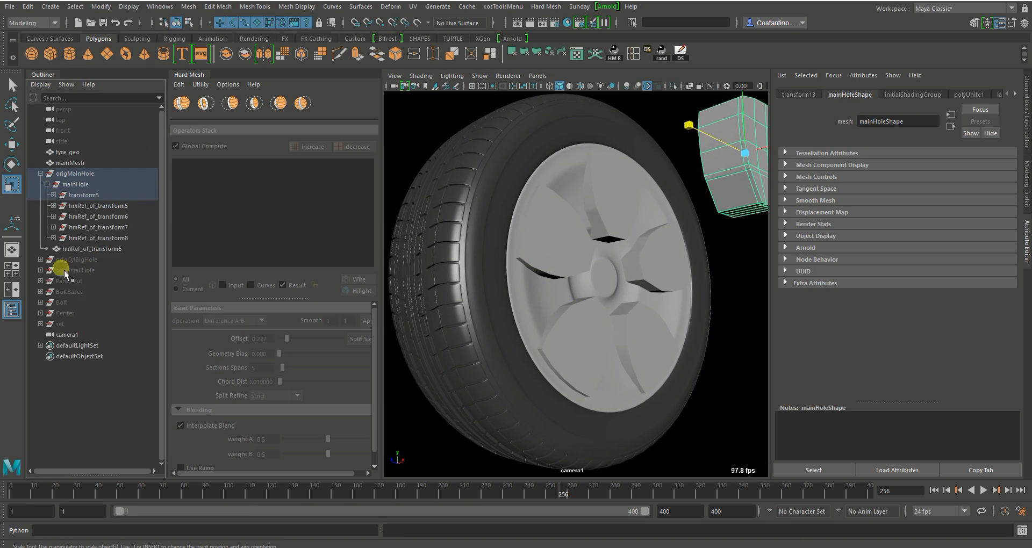
{"action": "left_click", "coordinate": [80, 249]}
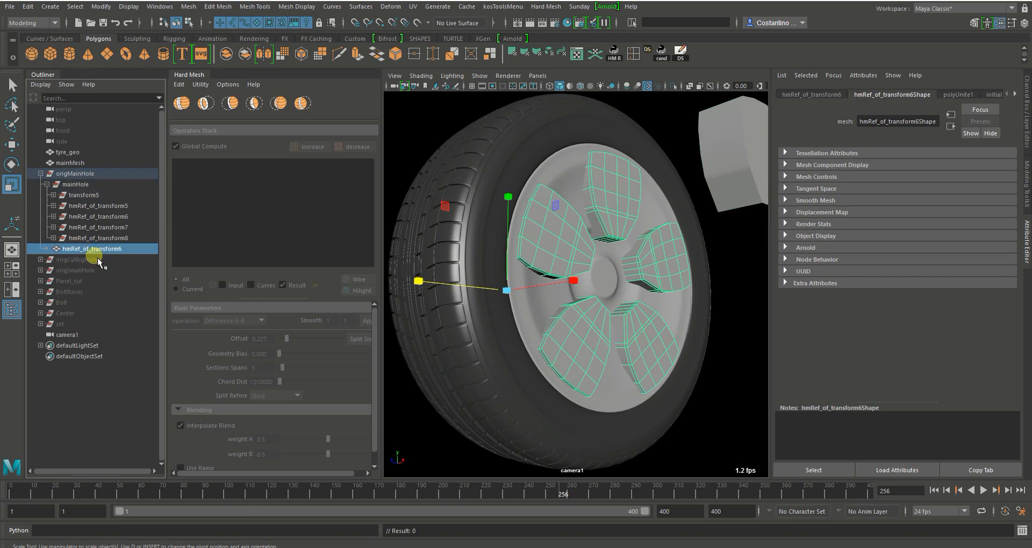
{"action": "key", "text": "Delete"}
- Delete the four rotated copies hmRef_of_transform5 to hmRef_of_transform8 under mainHole
{"action": "left_click", "coordinate": [87, 237]}
{"action": "left_click", "coordinate": [93, 209], "text": "shift"}
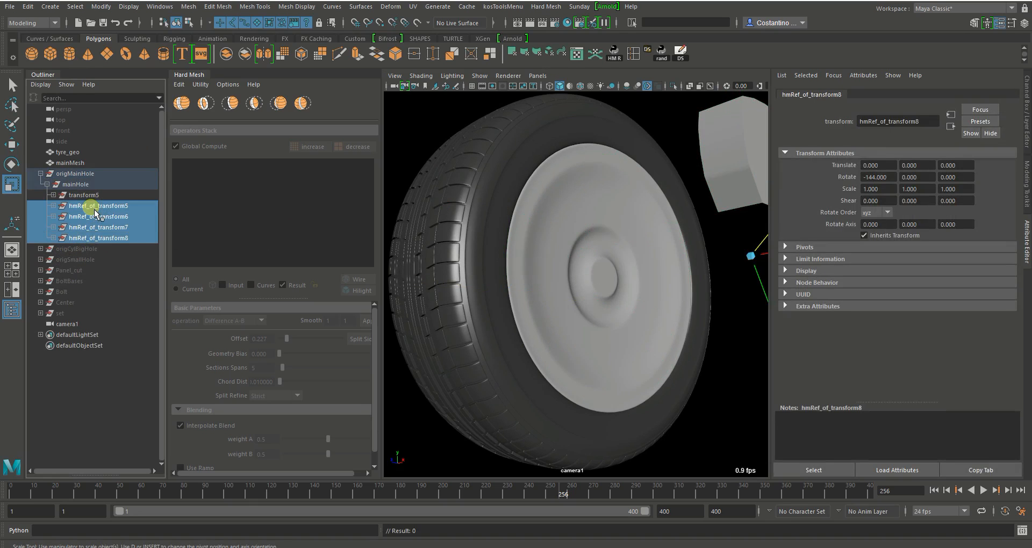
{"action": "key", "text": "Delete"}
- Parent the source cutter transform13 directly under mainHole and delete the empty transform5 group
{"action": "left_click", "coordinate": [720, 156]}
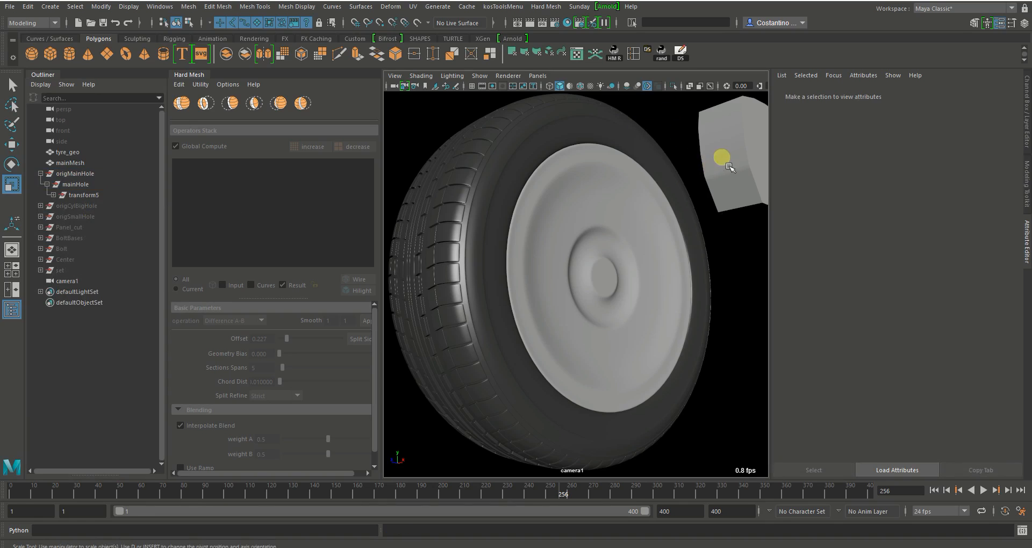
{"action": "left_click", "coordinate": [55, 197]}
{"action": "left_click", "coordinate": [72, 189], "text": "ctrl"}
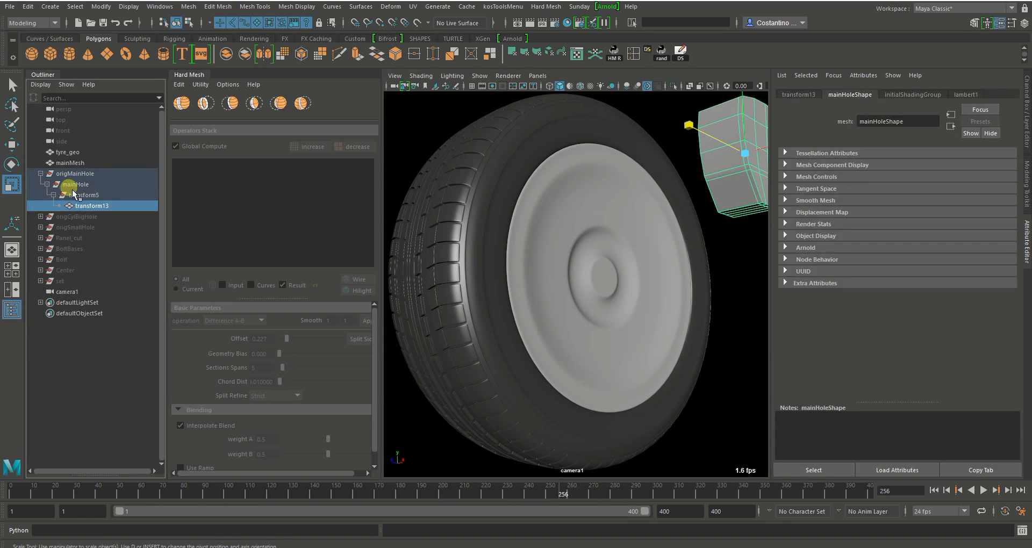
{"action": "left_click", "coordinate": [81, 197]}
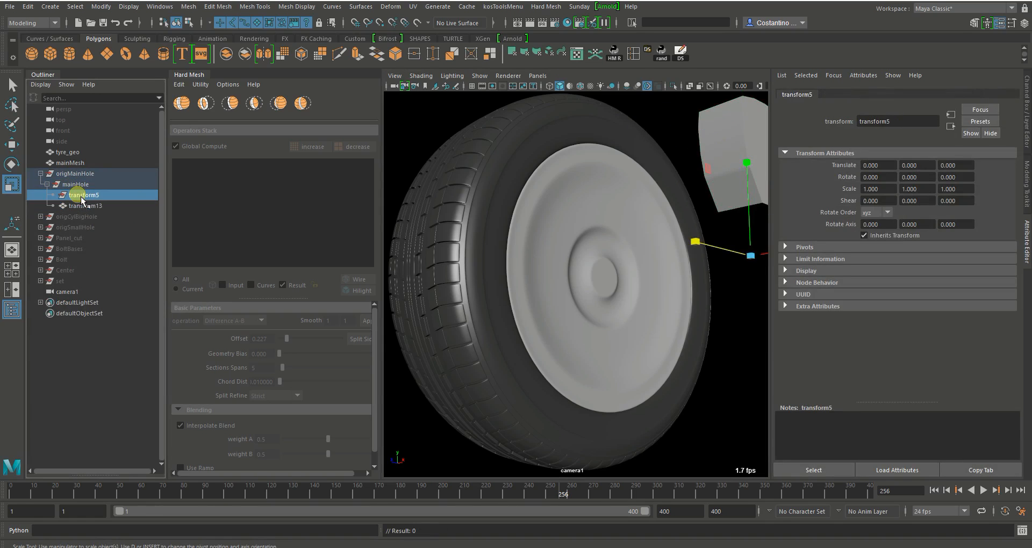
{"action": "key", "text": "Delete"}
- Rename the source cutter transform13 as diff_piece
{"action": "left_click", "coordinate": [76, 196]}
{"action": "double_click", "coordinate": [115, 193]}
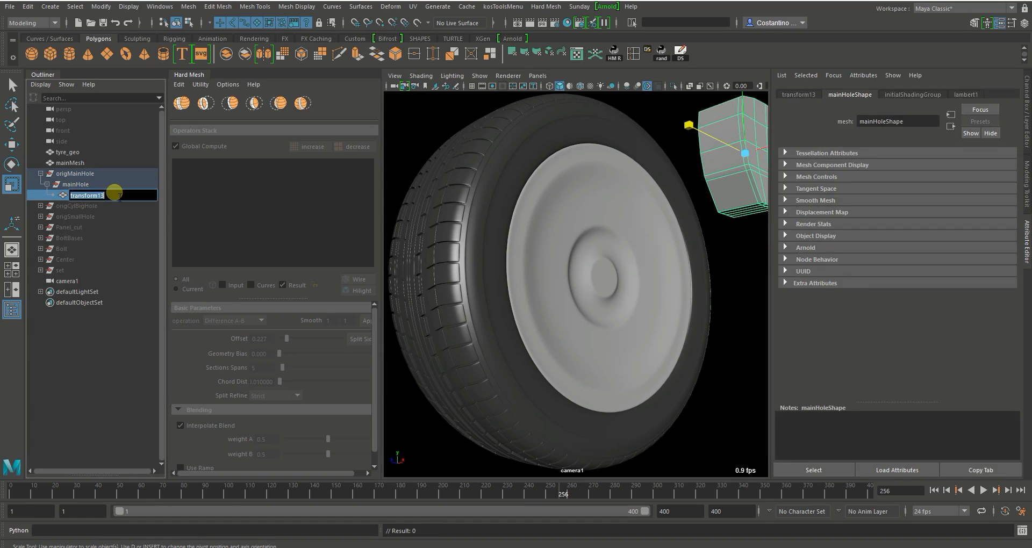
{"action": "type", "text": "diff"}
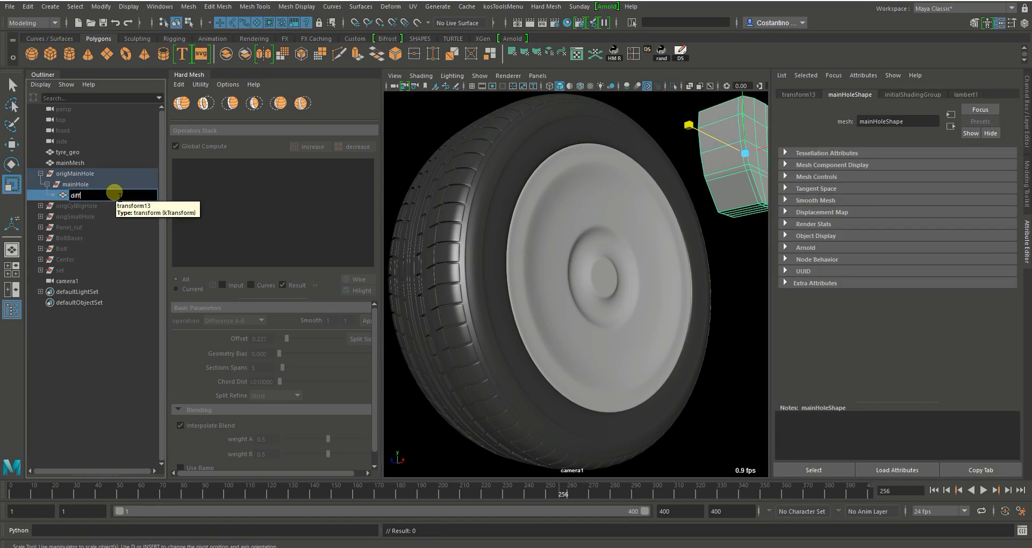
{"action": "type", "text": "?piece"}
{"action": "key", "text": "Return"}
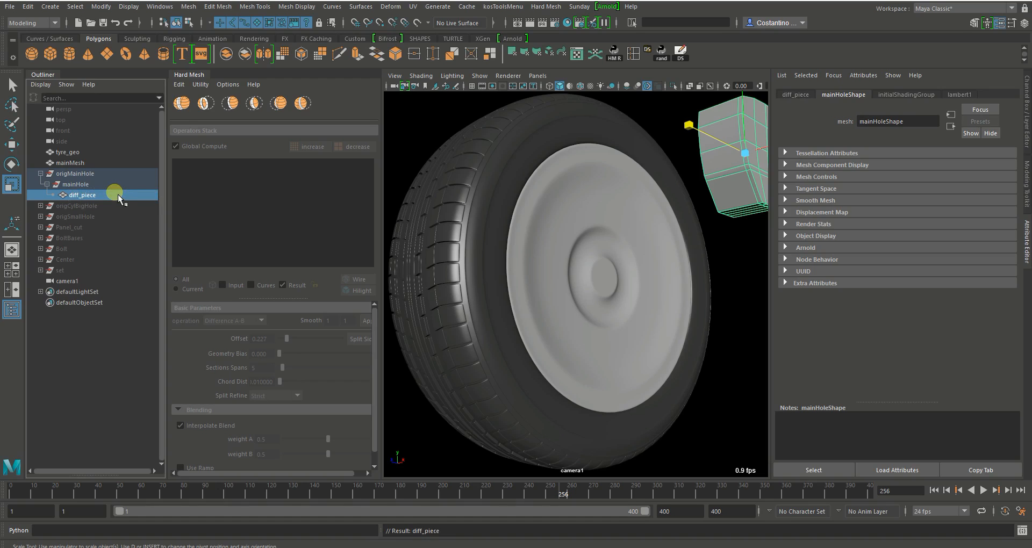
- Set the Translate X of the mainHole group to 0
{"action": "left_click", "coordinate": [1025, 116]}
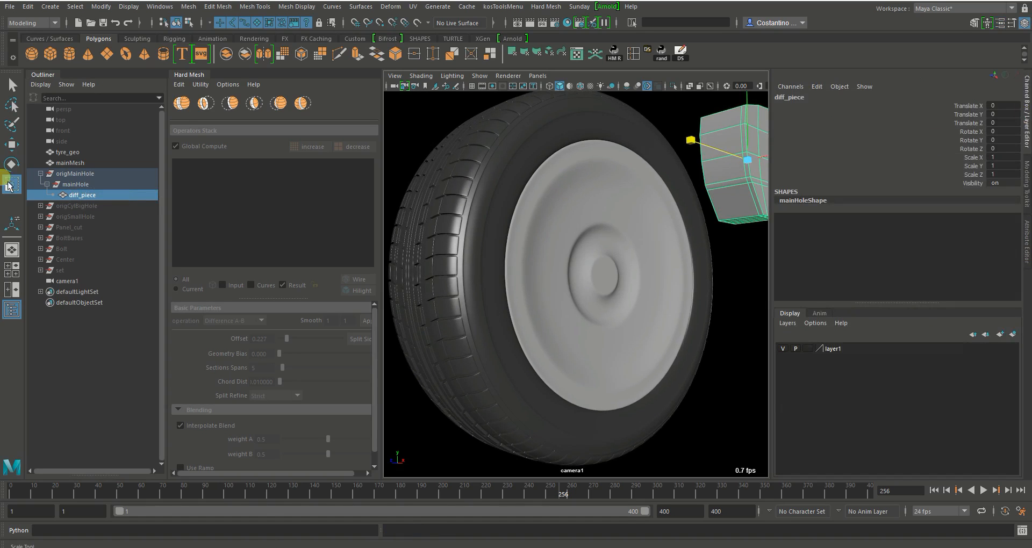
{"action": "left_click", "coordinate": [75, 184]}
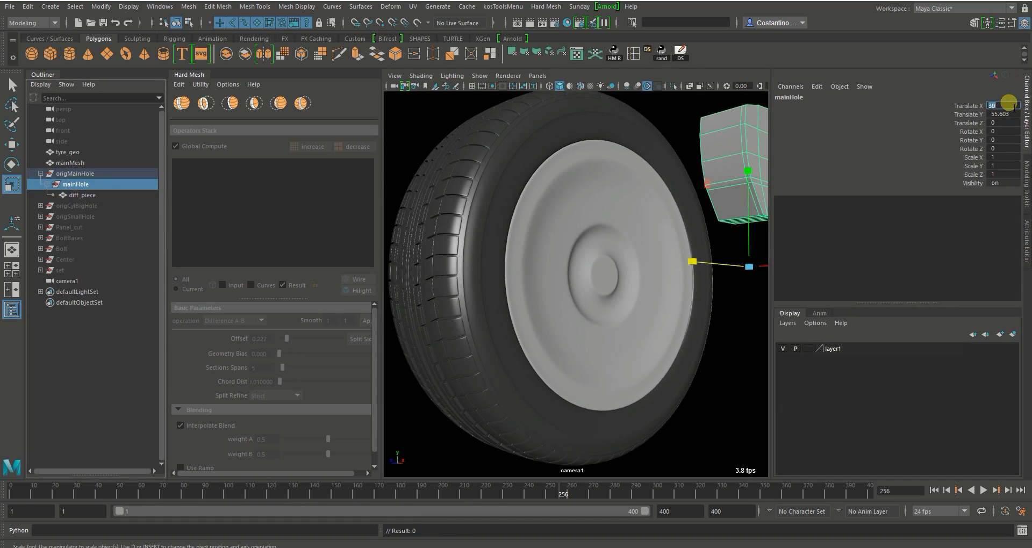
{"action": "type", "text": "0"}
{"action": "key", "text": "Return"}
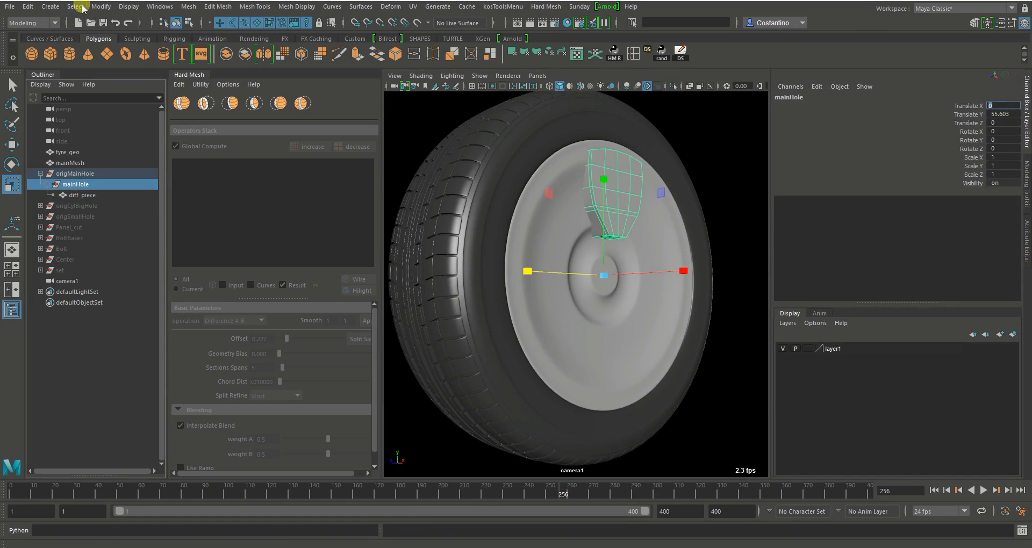
- Try freezing the transformations of the mainHole and origMainHole groups with the current options
{"action": "left_click", "coordinate": [101, 6]}
{"action": "left_click", "coordinate": [129, 52]}
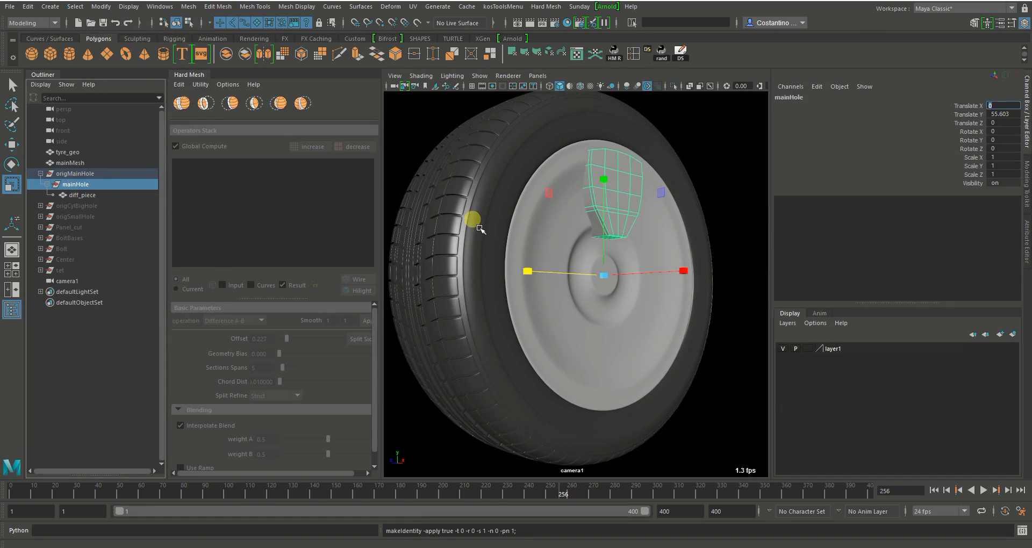
{"action": "left_click_drag", "start_coordinate": [480, 229], "coordinate": [472, 222], "text": "alt"}
{"action": "key", "text": "q"}
{"action": "left_click", "coordinate": [103, 173]}
{"action": "key", "text": "g"}
{"action": "left_click", "coordinate": [83, 187]}
{"action": "key", "text": "g"}
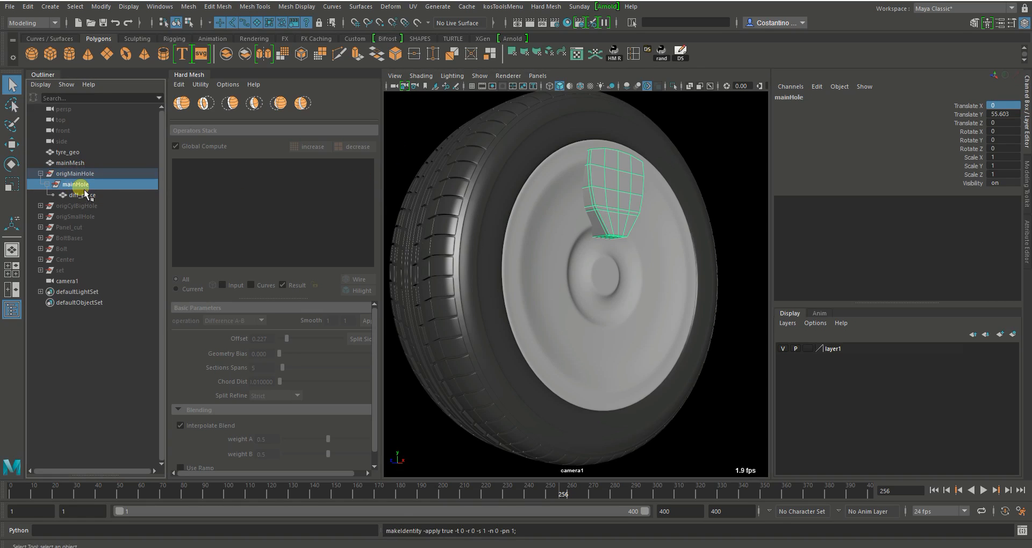
- Freeze the transformations of the mainHole group with Translate, Rotate and Scale enabled
{"action": "left_click", "coordinate": [101, 6]}
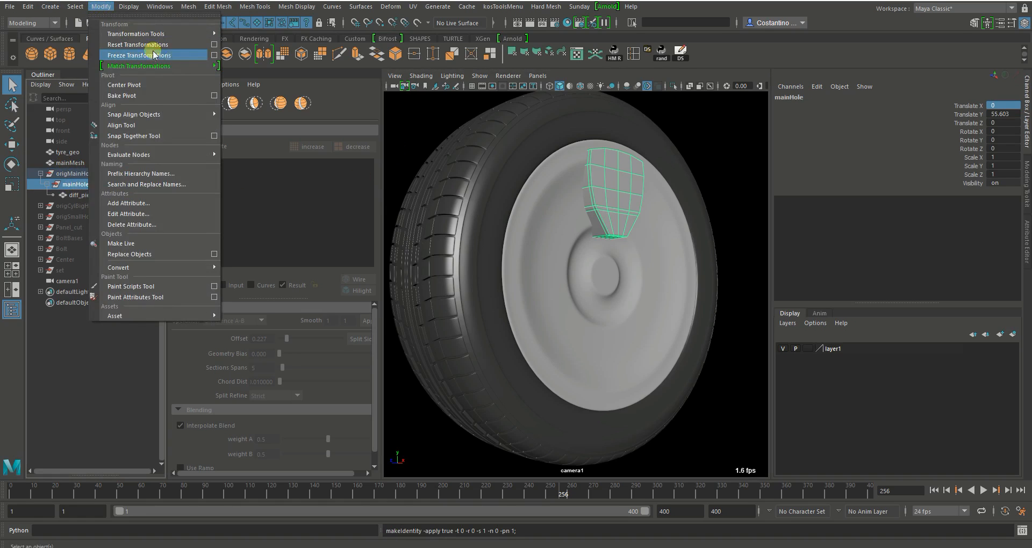
{"action": "left_click", "coordinate": [214, 56]}
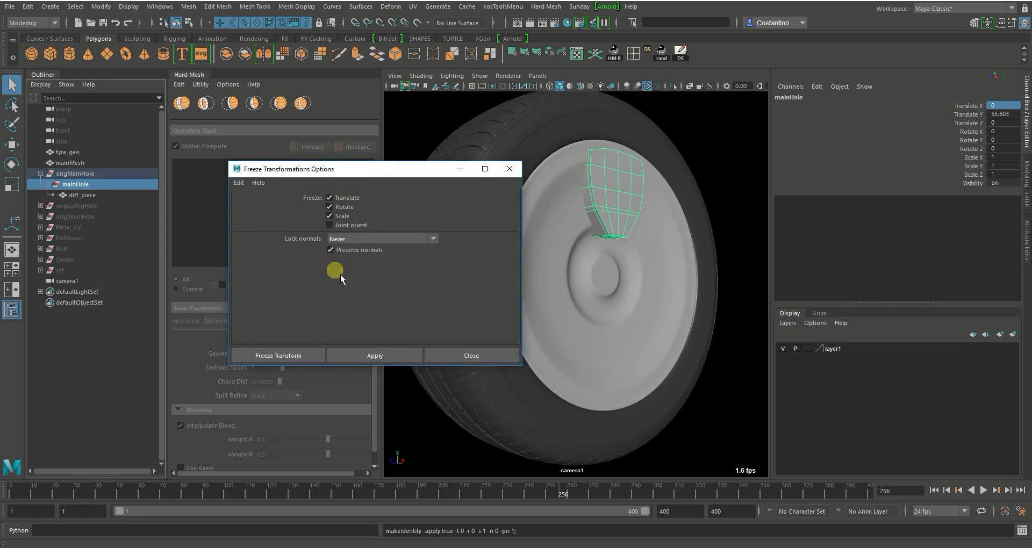
{"action": "left_click", "coordinate": [301, 353]}
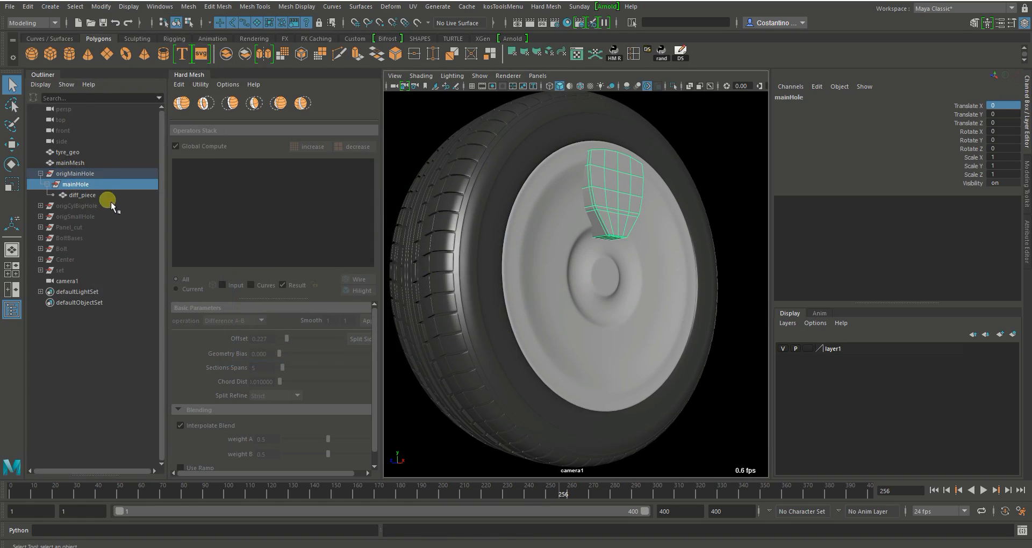
- Examine the placement of diff_piece against the rim and leave it selected
{"action": "left_click", "coordinate": [86, 196]}
{"action": "left_click_drag", "start_coordinate": [594, 315], "coordinate": [577, 306], "text": "alt"}
{"action": "right_click_drag", "start_coordinate": [578, 307], "coordinate": [562, 297], "text": "alt"}
{"action": "left_click", "coordinate": [685, 372]}
{"action": "left_click_drag", "start_coordinate": [684, 354], "coordinate": [672, 338], "text": "alt"}
{"action": "left_click", "coordinate": [603, 218]}
{"action": "mouse_move", "coordinate": [602, 282]}
{"action": "left_mouse_down", "text": "alt"}
{"action": "mouse_move", "coordinate": [559, 284]}
{"action": "mouse_move", "coordinate": [611, 284]}
{"action": "left_mouse_up", "text": "alt"}
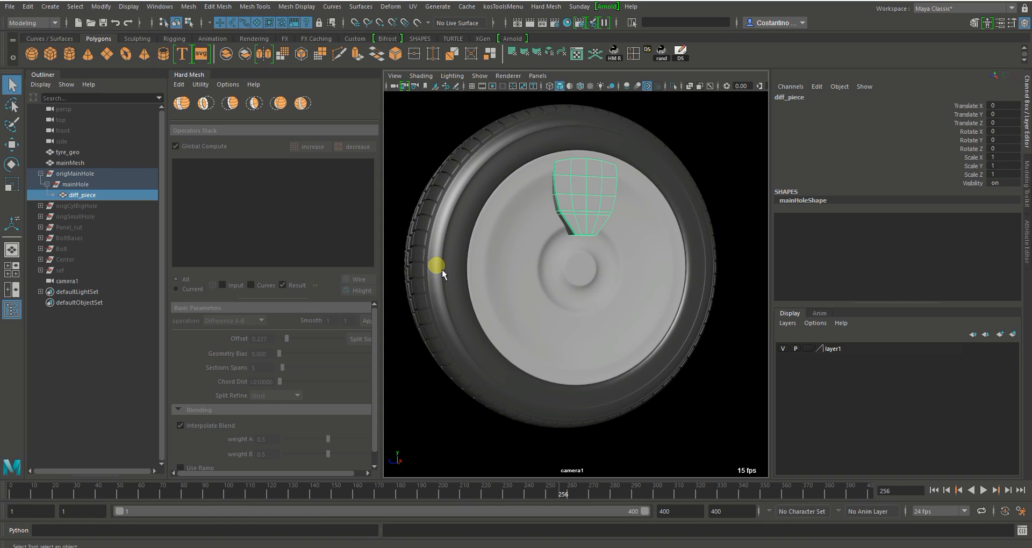
- Create a Hard Mesh reference copy of diff_piece and move it about 21.57 units along Z, away from the original
{"action": "left_click_drag", "start_coordinate": [496, 288], "coordinate": [524, 274], "text": "alt"}
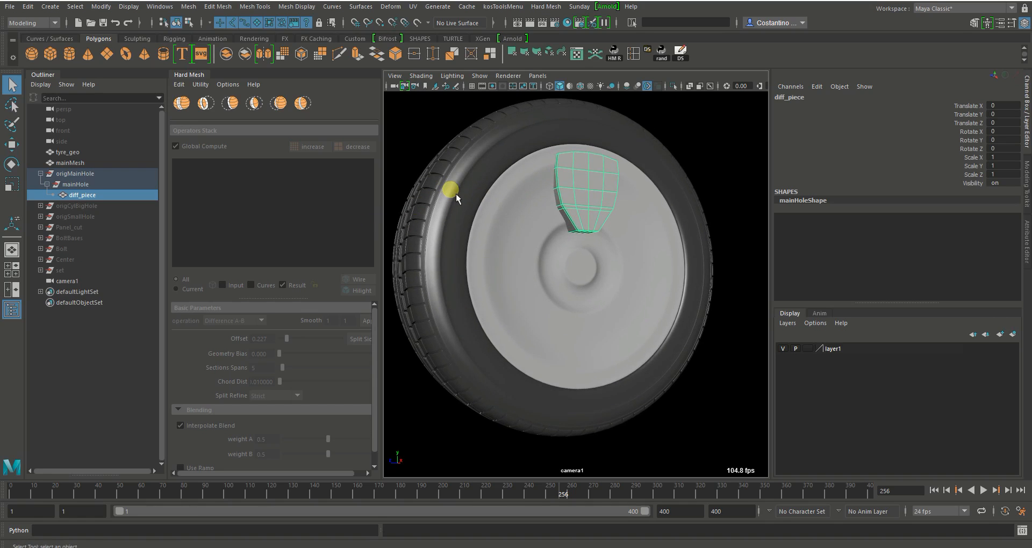
{"action": "left_click", "coordinate": [200, 85]}
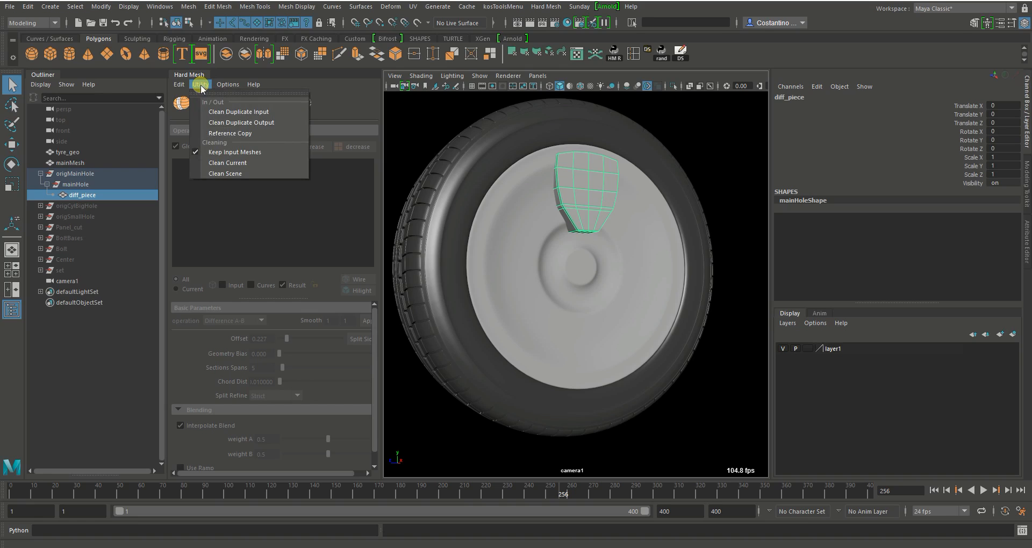
{"action": "left_click", "coordinate": [215, 133]}
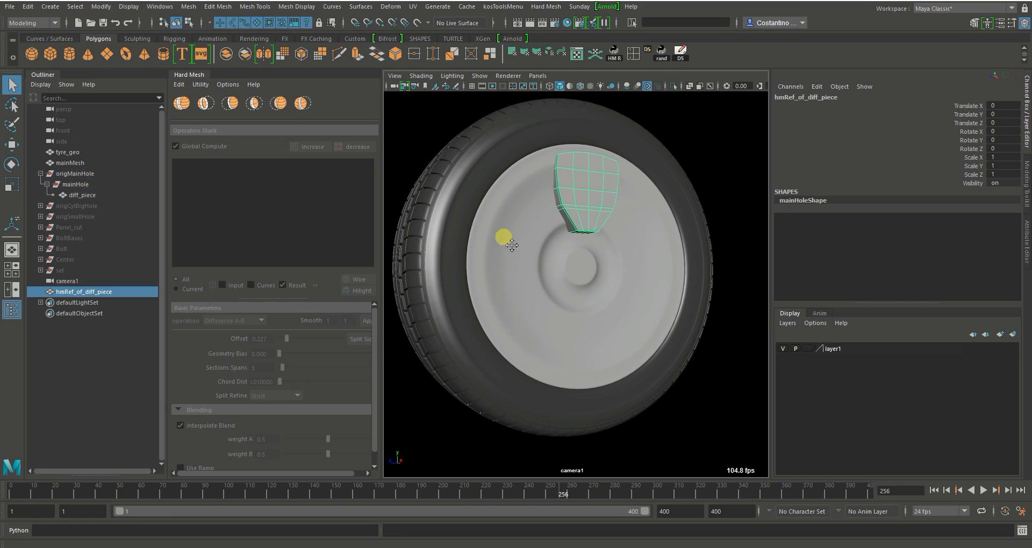
{"action": "left_click_drag", "start_coordinate": [504, 237], "coordinate": [495, 233], "text": "alt"}
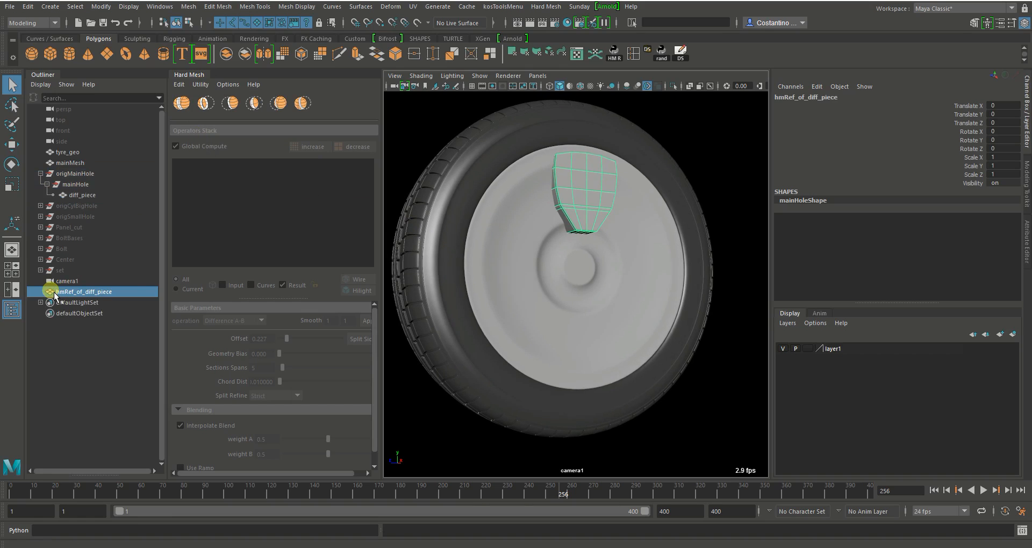
{"action": "left_click_drag", "start_coordinate": [450, 230], "coordinate": [486, 223], "text": "alt"}
{"action": "key", "text": "w"}
{"action": "mouse_move", "coordinate": [541, 194]}
{"action": "left_mouse_down"}
{"action": "mouse_move", "coordinate": [442, 218]}
{"action": "mouse_move", "coordinate": [547, 211]}
{"action": "left_mouse_up"}
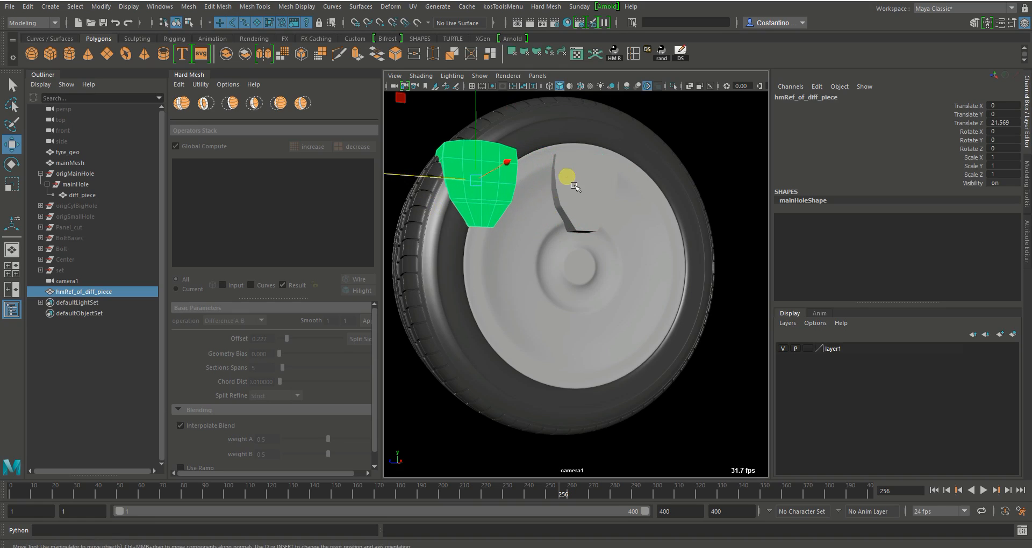
- Assign the default initialShadingGroup material to the offset reference copy and clear the selection
{"action": "left_click", "coordinate": [574, 186]}
{"action": "left_click_drag", "start_coordinate": [606, 228], "coordinate": [493, 157], "text": "alt"}
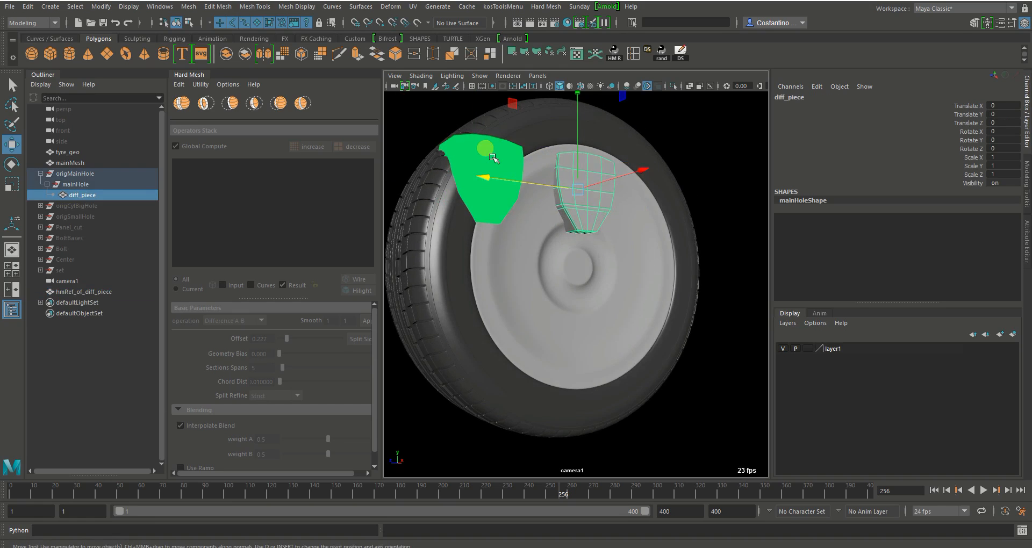
{"action": "left_click", "coordinate": [492, 158]}
{"action": "key", "text": "space"}
{"action": "mouse_move", "coordinate": [432, 251]}
{"action": "left_mouse_down"}
{"action": "mouse_move", "coordinate": [497, 316]}
{"action": "mouse_move", "coordinate": [588, 311]}
{"action": "mouse_move", "coordinate": [627, 362]}
{"action": "mouse_move", "coordinate": [617, 374]}
{"action": "left_mouse_up"}
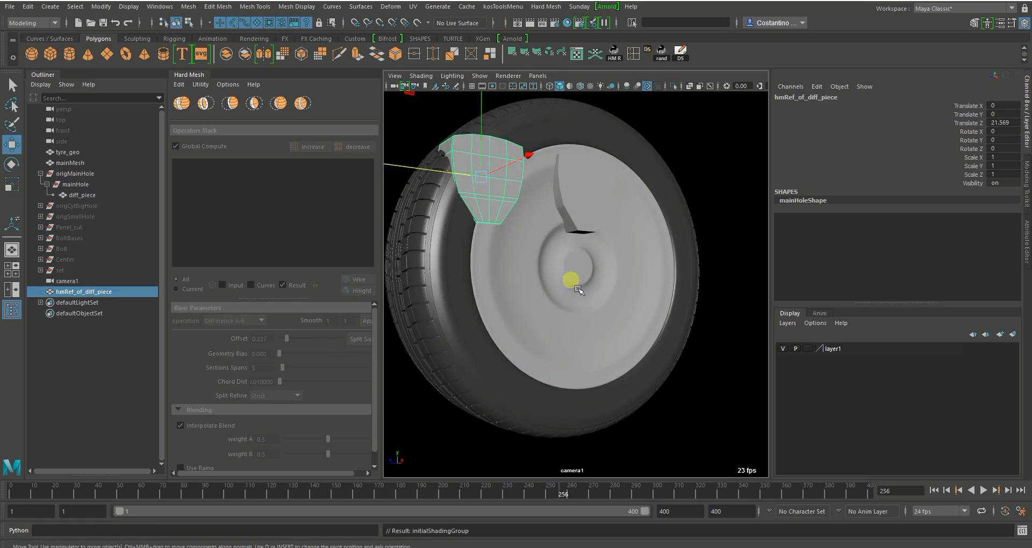
{"action": "left_click", "coordinate": [741, 179]}
- Try moving components of the original diff_piece along Z with soft selection, and undo the move
{"action": "left_click_drag", "start_coordinate": [742, 178], "coordinate": [539, 213], "text": "alt"}
{"action": "left_click", "coordinate": [606, 213]}
{"action": "key", "text": "Up"}
{"action": "key", "text": "ctrl+z"}
{"action": "key", "text": "b"}
{"action": "key", "text": "ctrl+z"}
{"action": "key", "text": "q"}
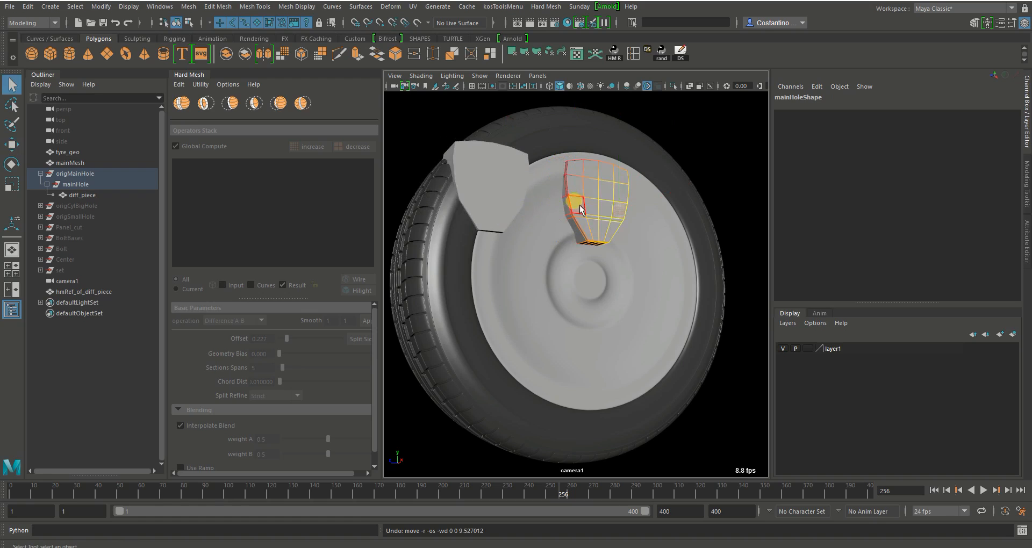
- Move the reference copy in object mode to about 4.26, -16.88, 15.39, in front of the rim
{"action": "key", "text": "F8"}
{"action": "left_click", "coordinate": [504, 218]}
{"action": "key", "text": "w"}
{"action": "left_click_drag", "start_coordinate": [485, 158], "coordinate": [519, 248]}
{"action": "left_click_drag", "start_coordinate": [497, 181], "coordinate": [516, 254]}
- Convert the reference copy's selection to faces and push them outward with Transform Component to enlarge the piece
{"action": "right_click_drag", "start_coordinate": [516, 253], "coordinate": [520, 285], "text": "ctrl"}
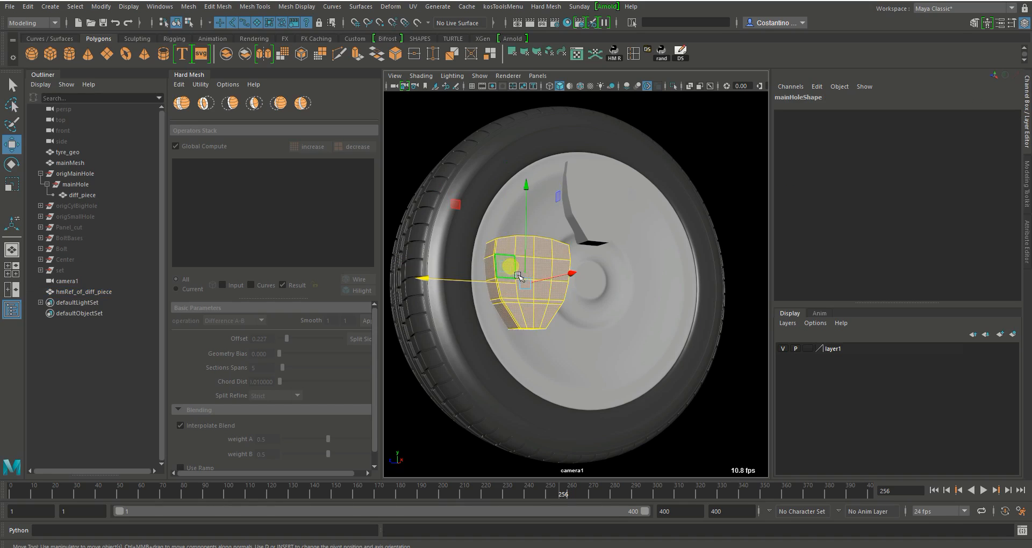
{"action": "right_click", "coordinate": [530, 251], "text": "shift"}
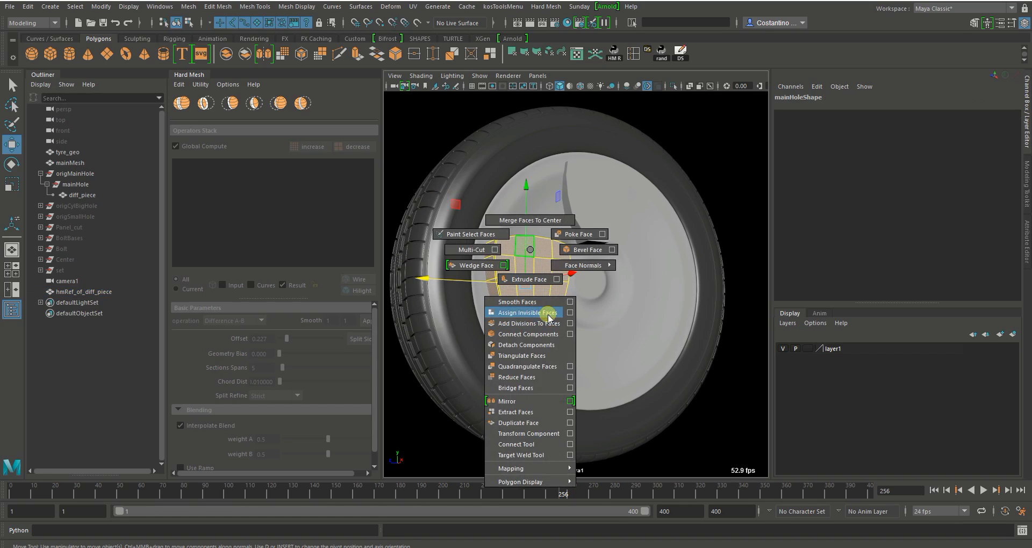
{"action": "left_click", "coordinate": [529, 434]}
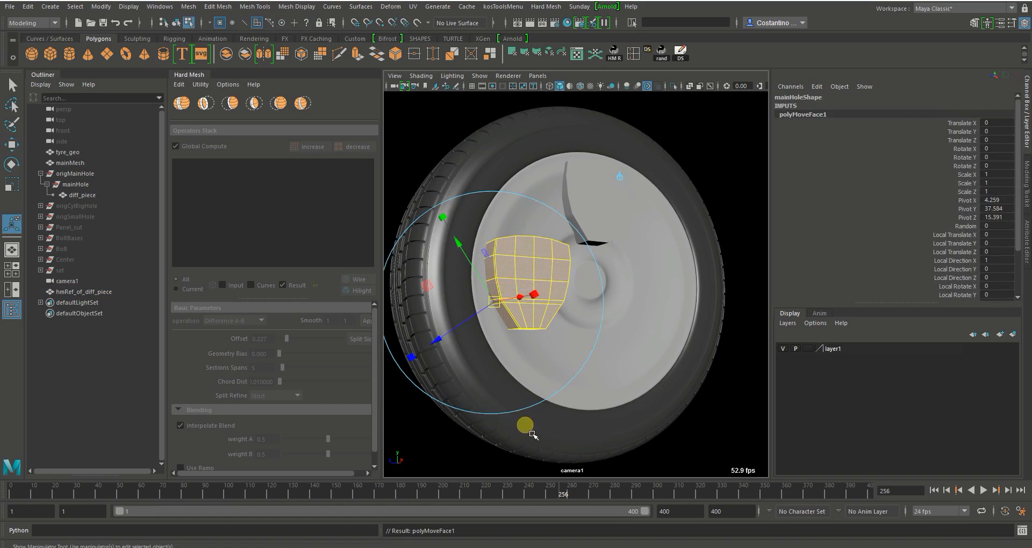
{"action": "left_click_drag", "start_coordinate": [476, 319], "coordinate": [467, 326]}
{"action": "key", "text": "q"}
- Try moving faces of the original diff_piece along X and Z with soft selection, and undo both moves
{"action": "right_click_drag", "start_coordinate": [527, 269], "coordinate": [604, 218]}
{"action": "left_click", "coordinate": [608, 220]}
{"action": "key", "text": "F11"}
{"action": "left_click", "coordinate": [614, 197]}
{"action": "left_click", "coordinate": [607, 202]}
{"action": "key", "text": "w"}
{"action": "left_click_drag", "start_coordinate": [618, 213], "coordinate": [661, 202]}
{"action": "key", "text": "ctrl+z"}
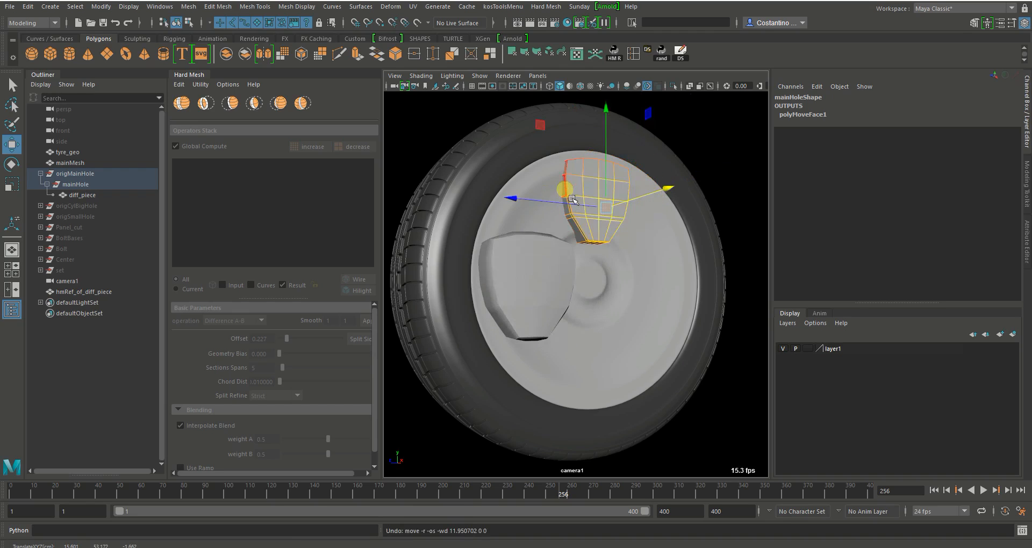
{"action": "left_click", "coordinate": [580, 176]}
{"action": "mouse_move", "coordinate": [581, 187]}
{"action": "left_mouse_down", "text": "alt"}
{"action": "mouse_move", "coordinate": [568, 194]}
{"action": "mouse_move", "coordinate": [541, 173]}
{"action": "mouse_move", "coordinate": [580, 172]}
{"action": "left_mouse_up", "text": "alt"}
{"action": "key", "text": "ctrl+z"}
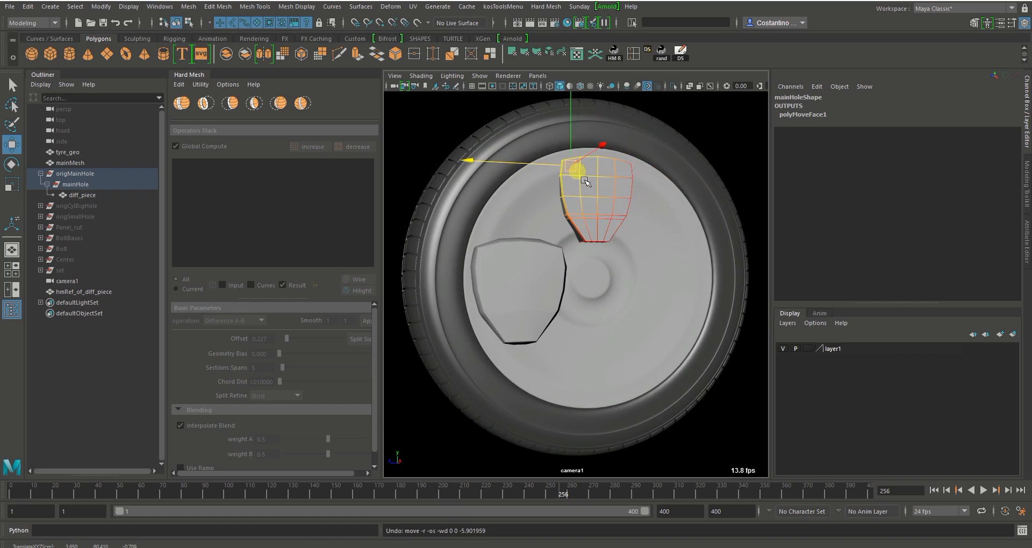
- Return to object selection, delete the enlarged reference copy and leave the original diff_piece selected
{"action": "key", "text": "q"}
{"action": "left_click", "coordinate": [609, 161]}
{"action": "left_click_drag", "start_coordinate": [586, 211], "coordinate": [604, 207], "text": "alt"}
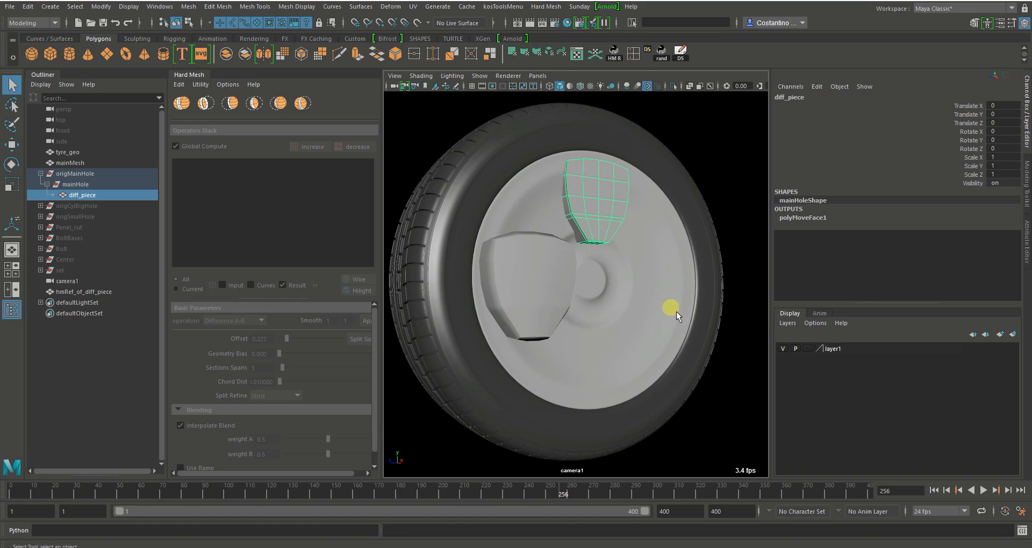
{"action": "left_click_drag", "start_coordinate": [660, 325], "coordinate": [605, 314], "text": "alt"}
{"action": "left_click", "coordinate": [570, 296]}
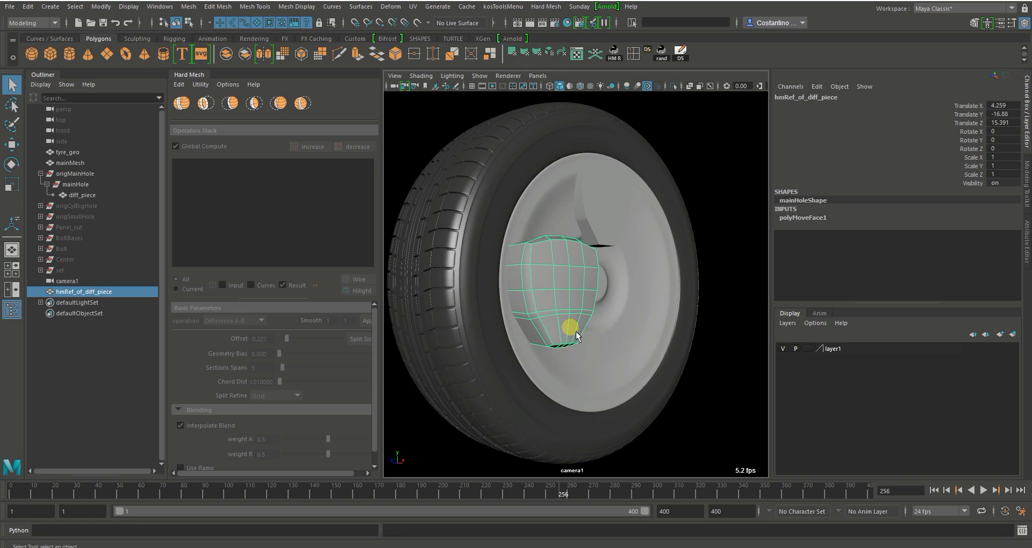
{"action": "left_click", "coordinate": [601, 222]}
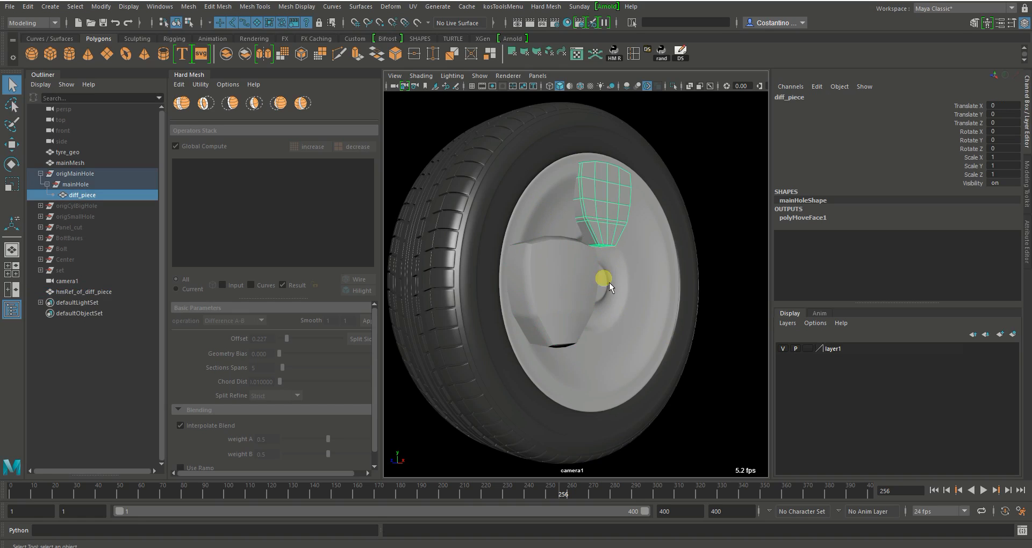
{"action": "left_click", "coordinate": [576, 283]}
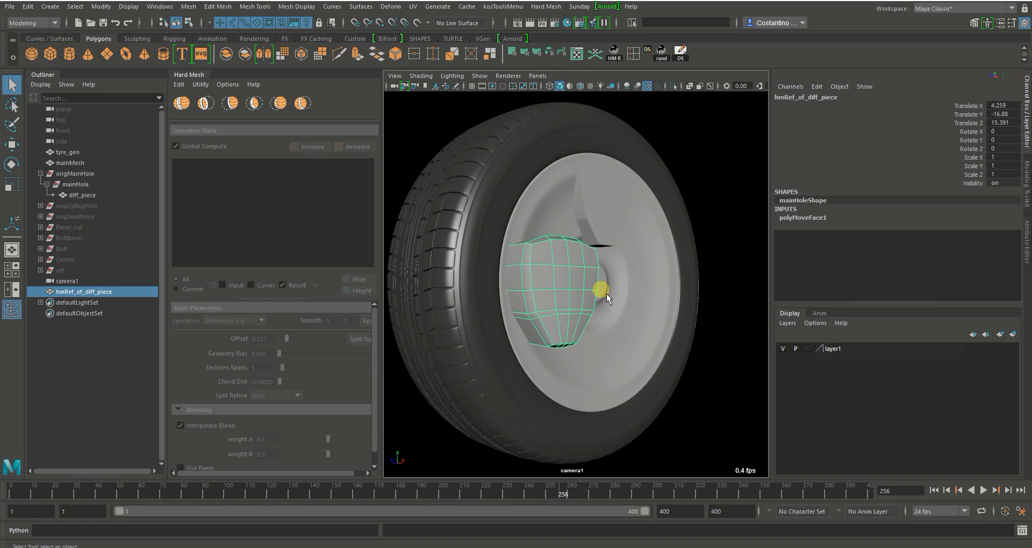
{"action": "key", "text": "Delete"}
{"action": "left_click", "coordinate": [597, 230]}
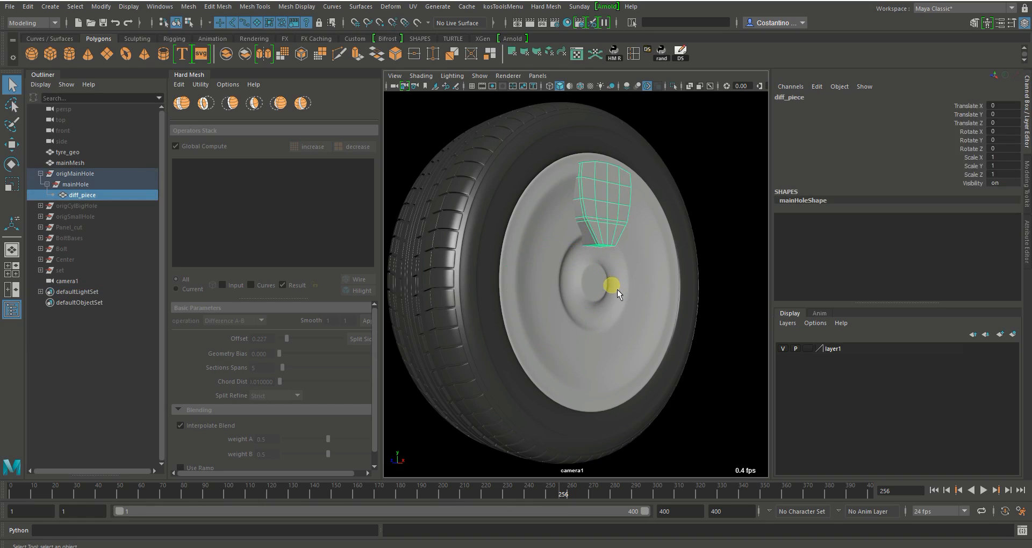
- Detach the Hard Mesh utility commands as a floating window and create a reference copy of diff_piece
{"action": "left_click_drag", "start_coordinate": [630, 287], "coordinate": [615, 246], "text": "alt"}
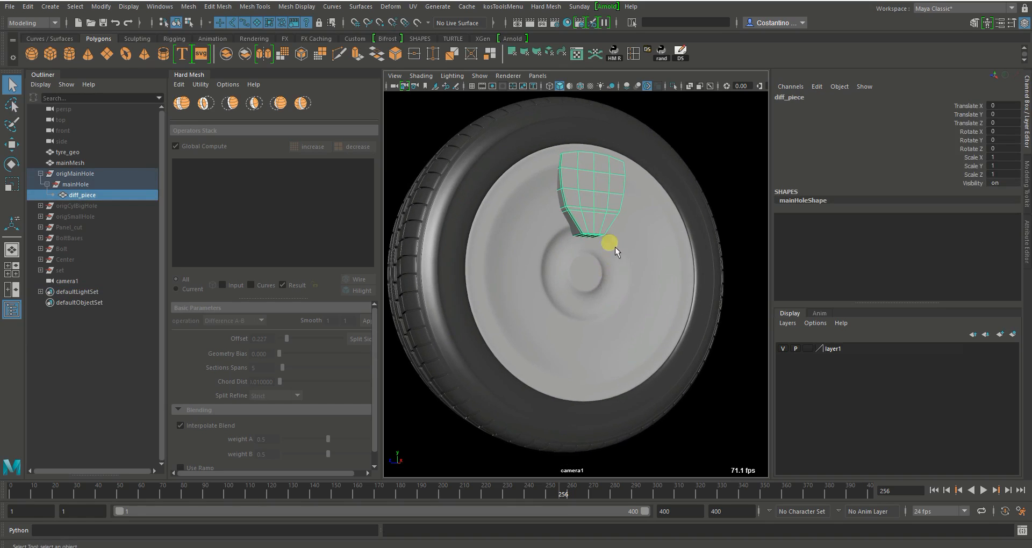
{"action": "mouse_move", "coordinate": [629, 305]}
{"action": "left_mouse_down", "text": "alt"}
{"action": "mouse_move", "coordinate": [640, 289]}
{"action": "mouse_move", "coordinate": [636, 306]}
{"action": "left_mouse_up", "text": "alt"}
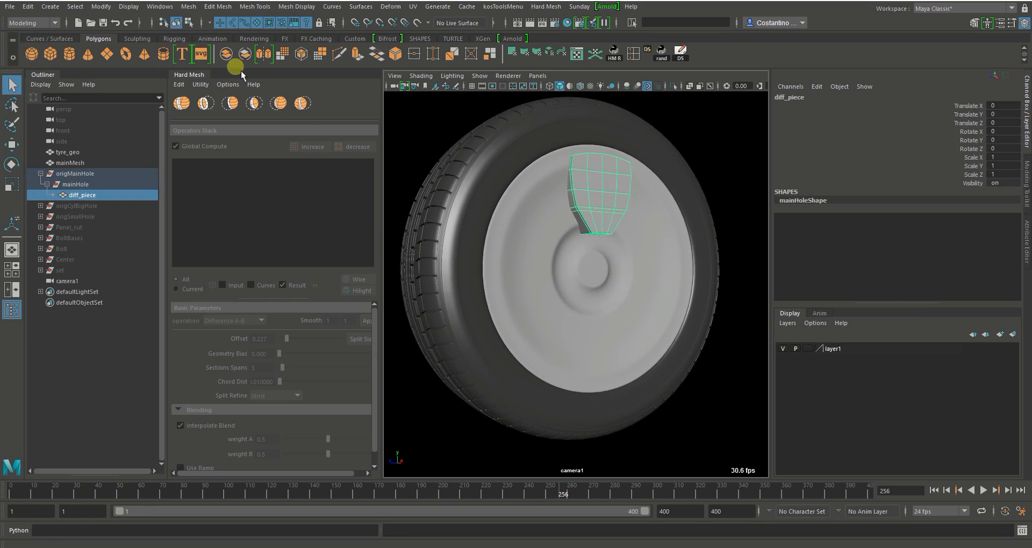
{"action": "left_click", "coordinate": [201, 84]}
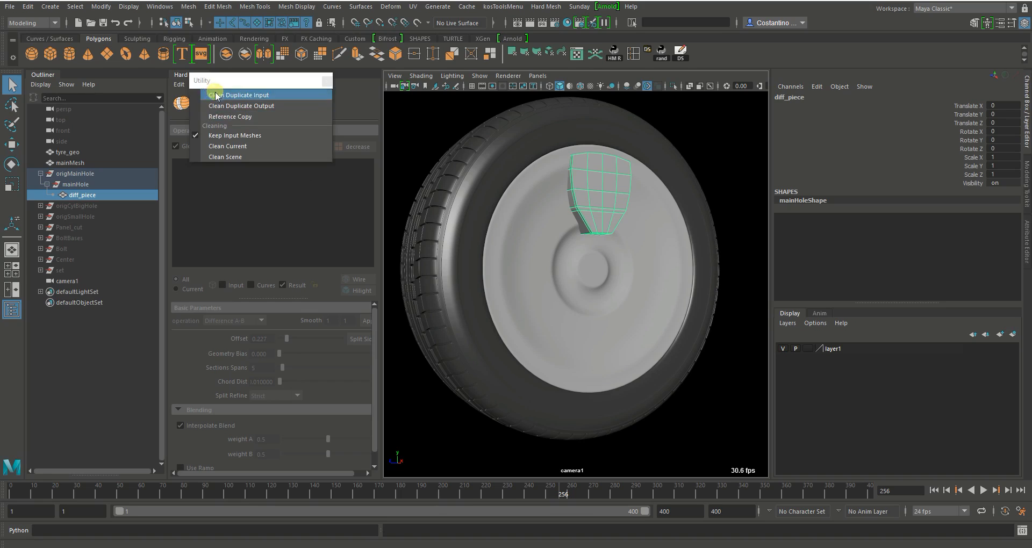
{"action": "left_click_drag", "start_coordinate": [215, 81], "coordinate": [806, 68]}
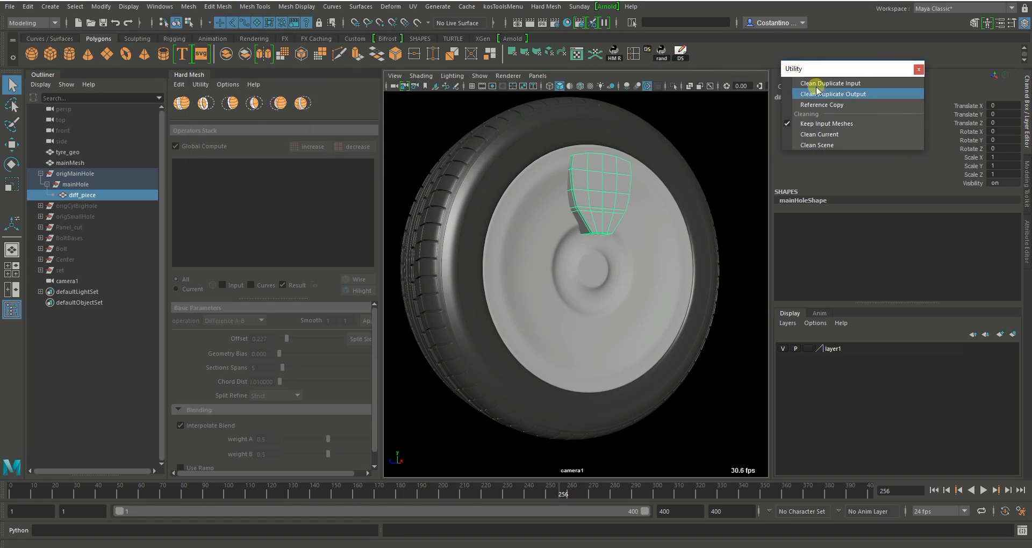
{"action": "left_click", "coordinate": [816, 104]}
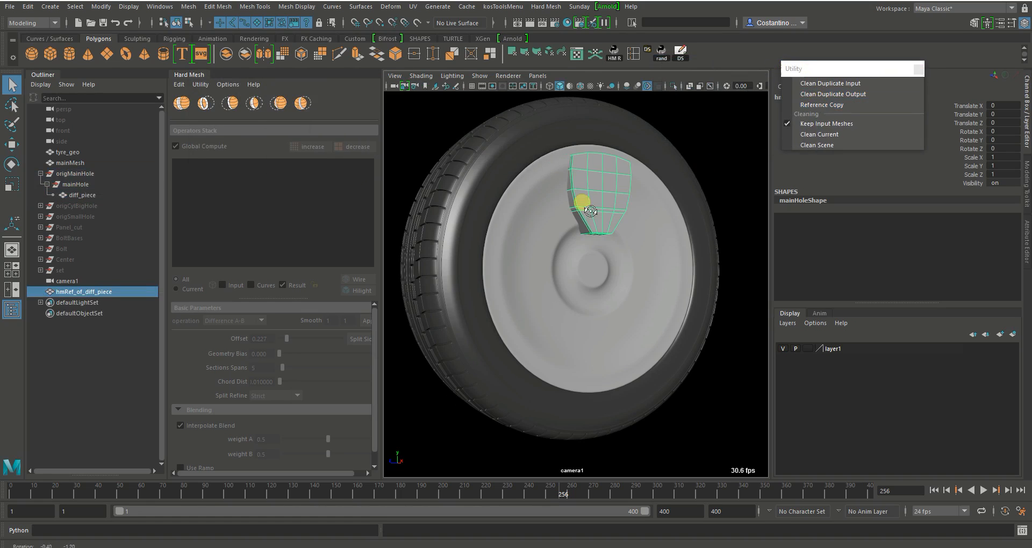
{"action": "left_click_drag", "start_coordinate": [586, 208], "coordinate": [595, 197], "text": "alt"}
{"action": "key", "text": "g"}
{"action": "key", "text": "g"}
{"action": "key", "text": "g"}
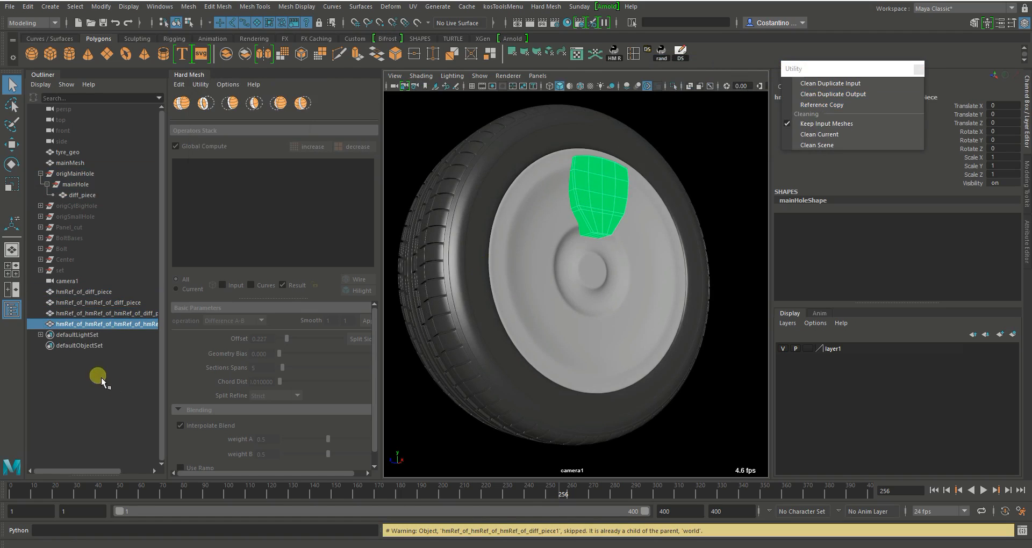
{"action": "left_click", "coordinate": [93, 292], "text": "shift"}
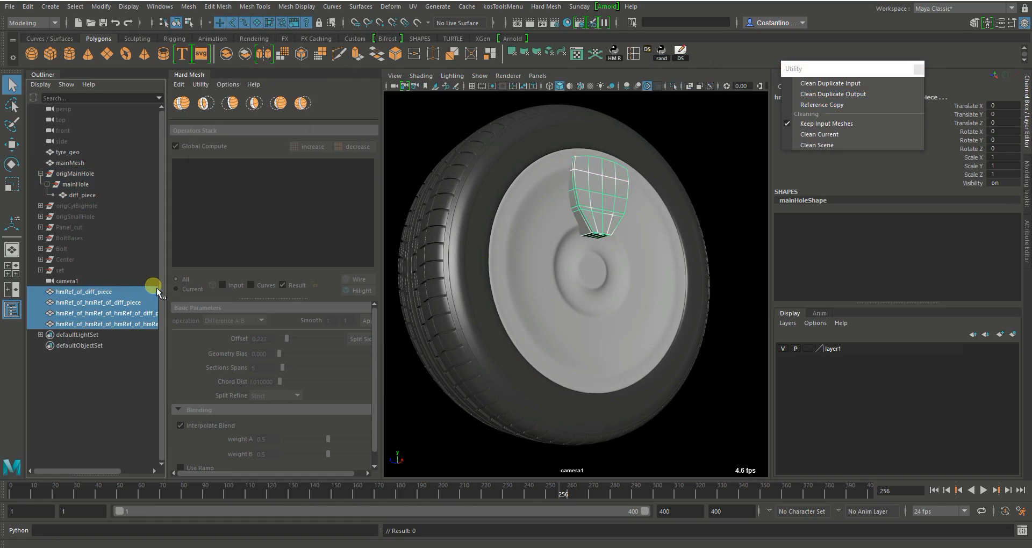
{"action": "left_click", "coordinate": [97, 302]}
{"action": "left_click", "coordinate": [97, 324], "text": "shift"}
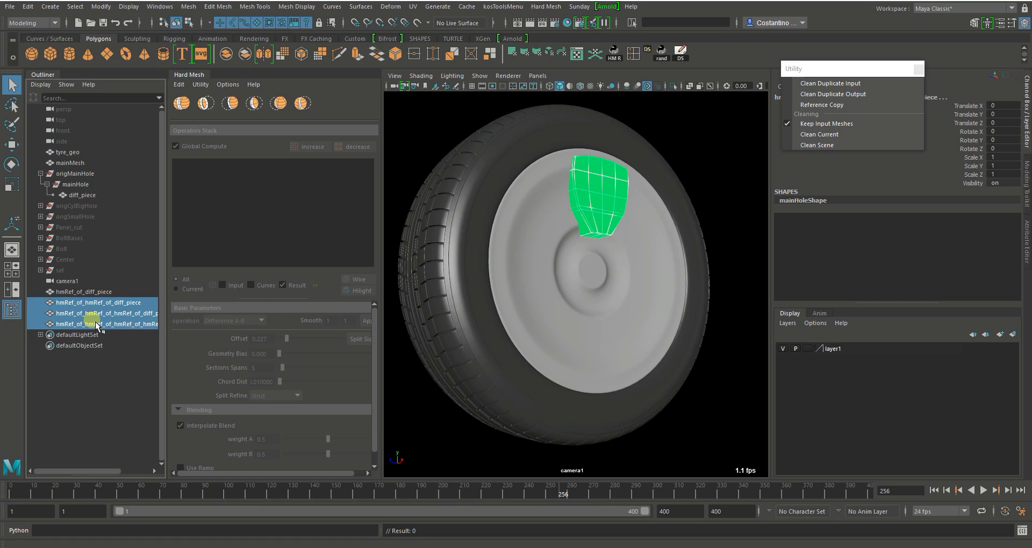
{"action": "key", "text": "Delete"}
- Create three more reference copies, each made directly from the original diff_piece
{"action": "left_click", "coordinate": [94, 293]}
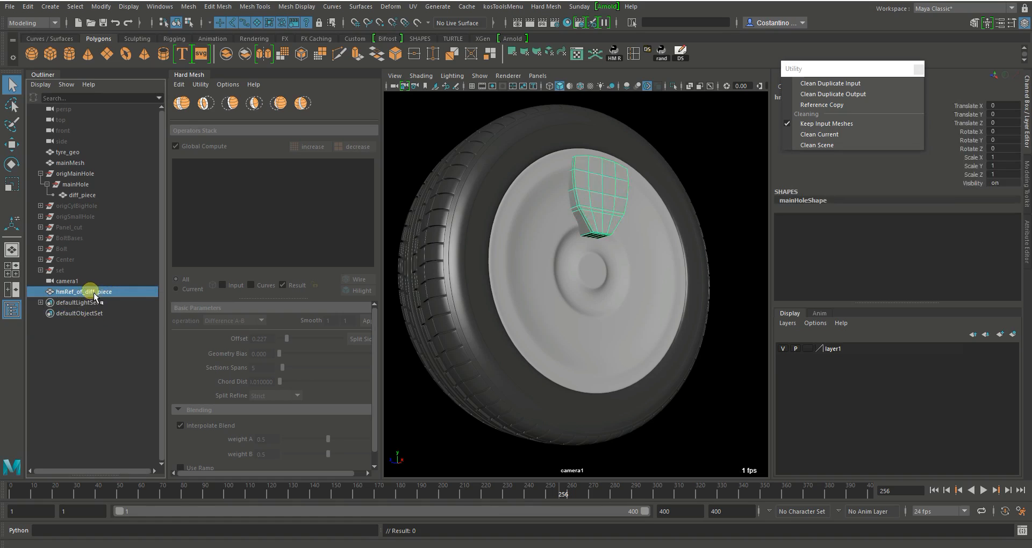
{"action": "left_click", "coordinate": [75, 196]}
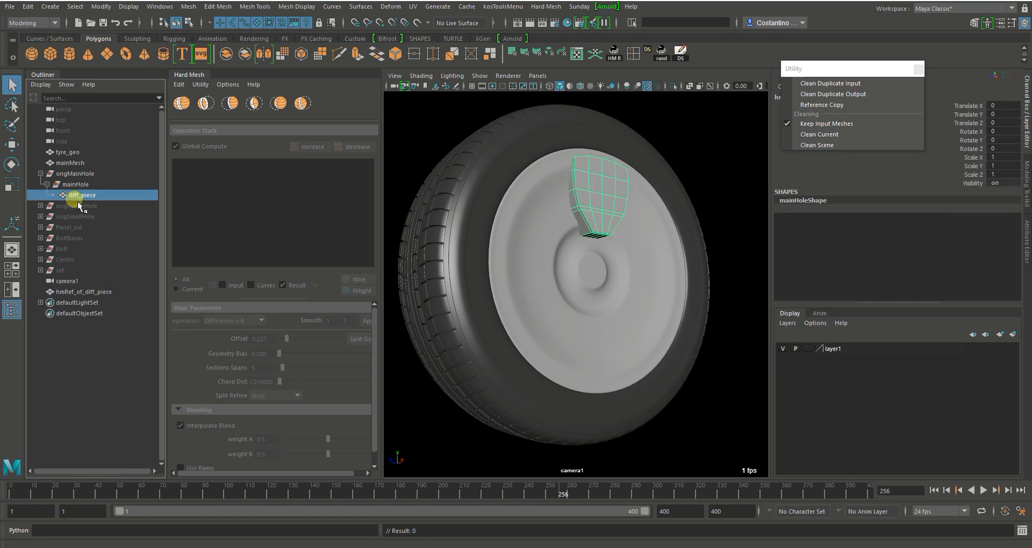
{"action": "left_click", "coordinate": [811, 105]}
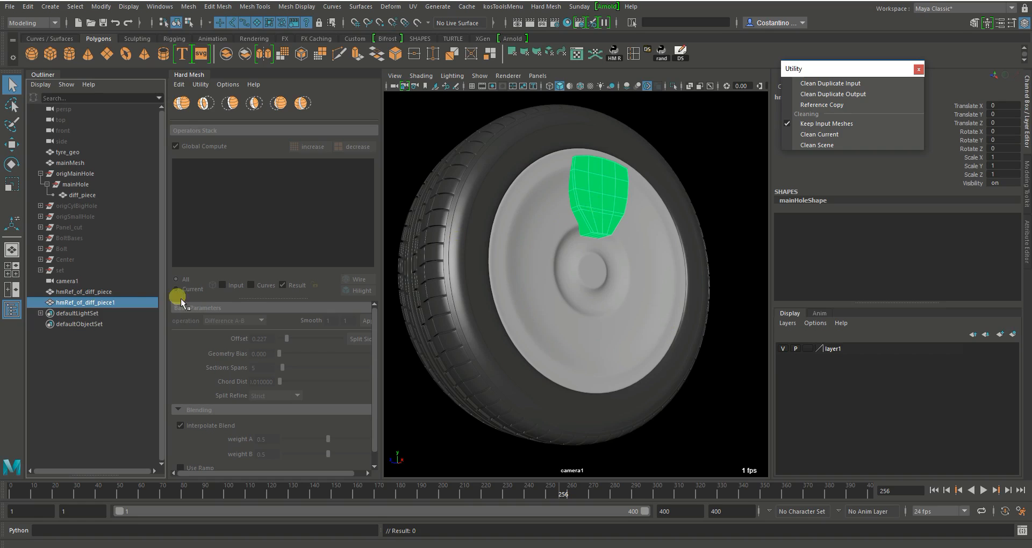
{"action": "left_click", "coordinate": [74, 201]}
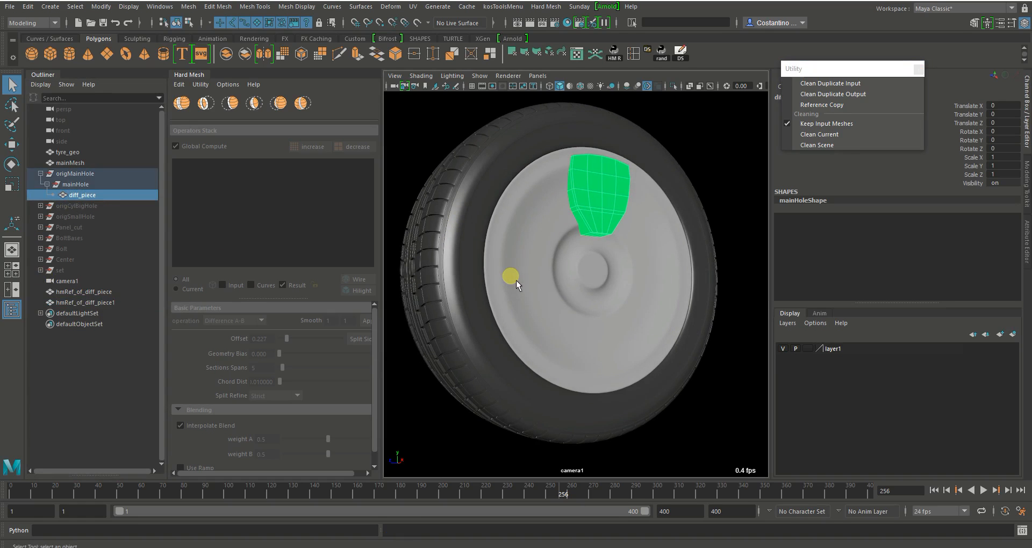
{"action": "key", "text": "g"}
{"action": "left_click", "coordinate": [86, 195]}
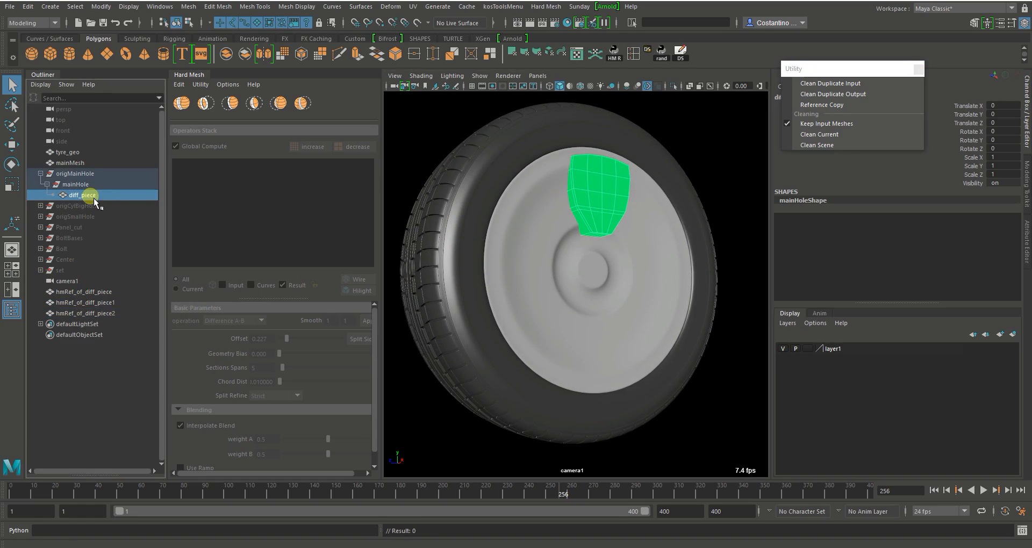
{"action": "key", "text": "g"}
- Parent the four reference copies of diff_piece under the mainHole group
{"action": "left_click", "coordinate": [83, 291]}
{"action": "left_click", "coordinate": [84, 302]}
{"action": "left_click", "coordinate": [86, 314]}
{"action": "left_click", "coordinate": [88, 324]}
{"action": "left_click", "coordinate": [90, 293]}
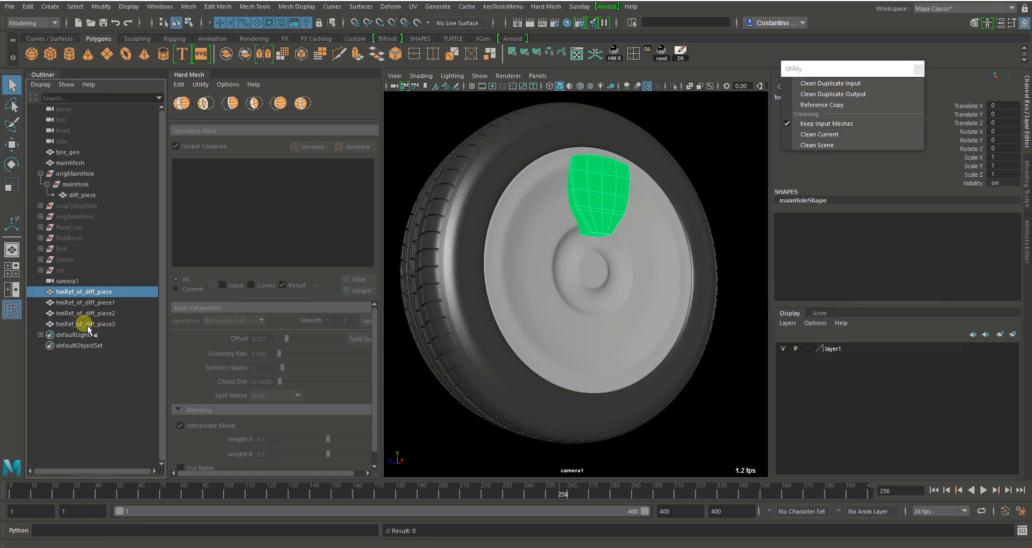
{"action": "left_click_drag", "start_coordinate": [87, 327], "coordinate": [149, 293]}
{"action": "middle_click_drag", "start_coordinate": [94, 190], "coordinate": [84, 185]}
- Select diff_piece together with its four reference copies and snap their pivots to the centre of the wheel
{"action": "key", "text": "w"}
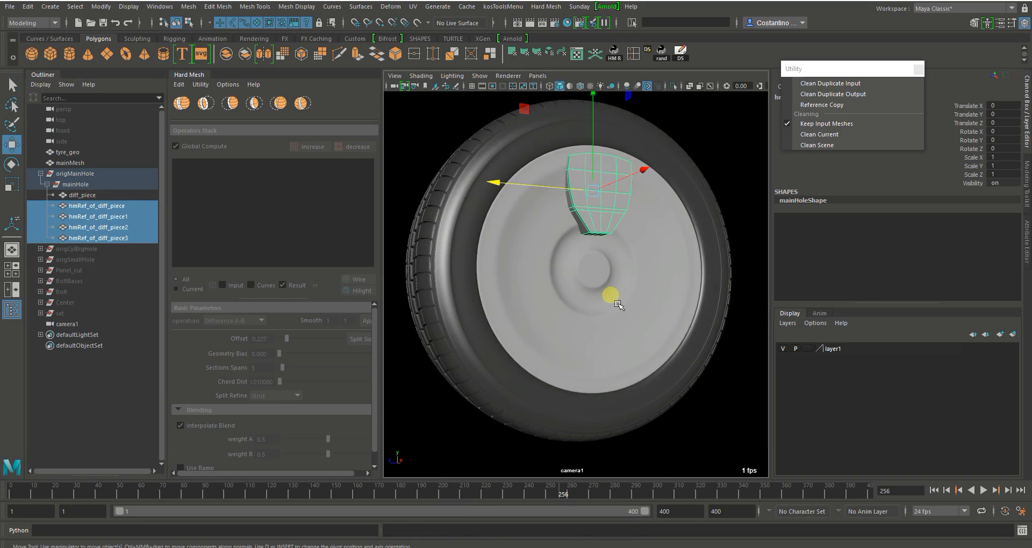
{"action": "left_click", "coordinate": [86, 195]}
{"action": "left_click", "coordinate": [86, 238], "text": "shift"}
{"action": "left_click_drag", "start_coordinate": [550, 274], "coordinate": [556, 284], "text": "alt"}
{"action": "key", "text": "4"}
{"action": "right_click_drag", "start_coordinate": [548, 284], "coordinate": [596, 295], "text": "alt"}
{"action": "key", "text": "d"}
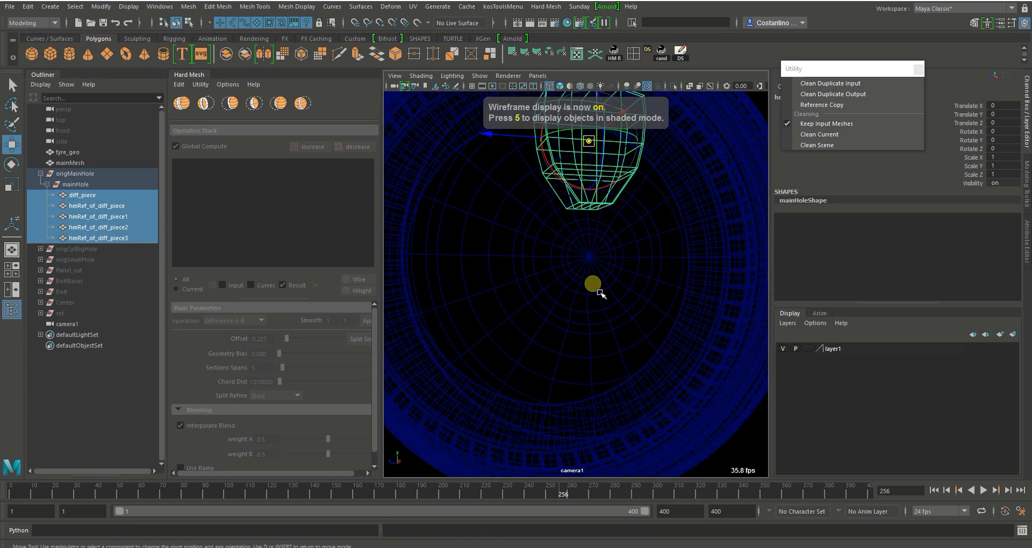
{"action": "middle_click_drag", "start_coordinate": [593, 279], "coordinate": [606, 258]}
{"action": "mouse_move", "coordinate": [654, 318]}
{"action": "right_mouse_down", "text": "alt"}
{"action": "mouse_move", "coordinate": [567, 308]}
{"action": "mouse_move", "coordinate": [555, 317]}
{"action": "right_mouse_up", "text": "alt"}
{"action": "key", "text": "5"}
- Rotate the reference copies around the wheel centre in 72° steps, giving hmRef_of_diff_piece Rotate X 72 and hmRef_of_diff_piece1 Rotate X 144
{"action": "left_click", "coordinate": [101, 207]}
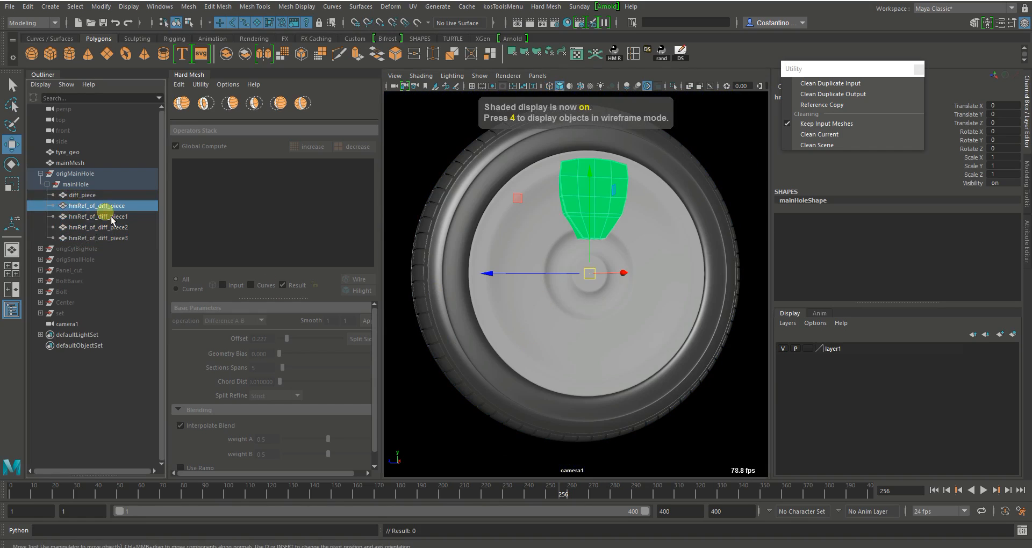
{"action": "key", "text": "e"}
{"action": "left_click_drag", "start_coordinate": [536, 203], "coordinate": [497, 273]}
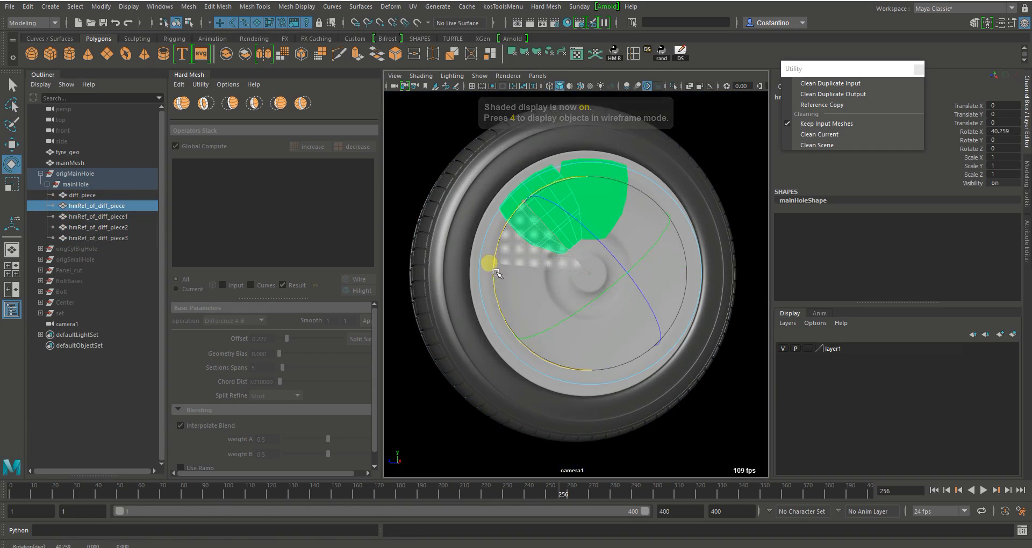
{"action": "double_click", "coordinate": [1000, 131]}
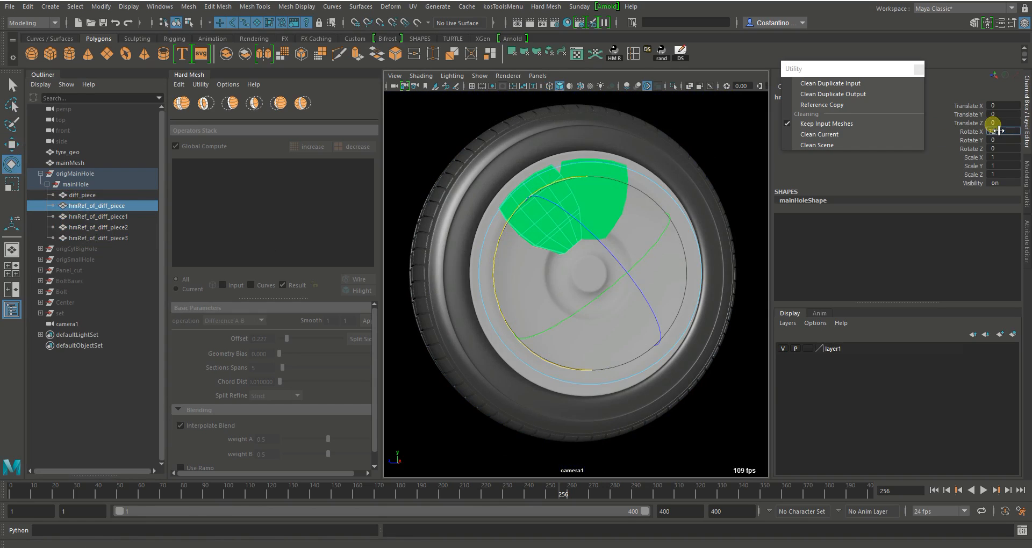
{"action": "type", "text": "0"}
{"action": "key", "text": "Return"}
{"action": "left_click", "coordinate": [84, 220]}
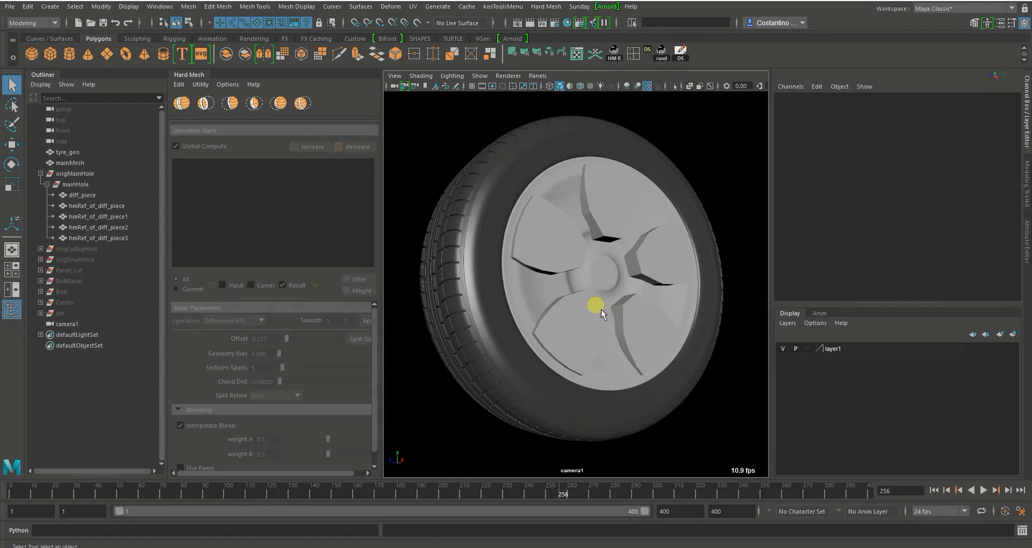
- Select diff_piece and its four reference copies and combine them into one mesh
{"action": "left_click", "coordinate": [617, 242]}
{"action": "left_click", "coordinate": [665, 264], "text": "shift"}
{"action": "left_click", "coordinate": [644, 333], "text": "shift"}
{"action": "left_click", "coordinate": [522, 315], "text": "shift"}
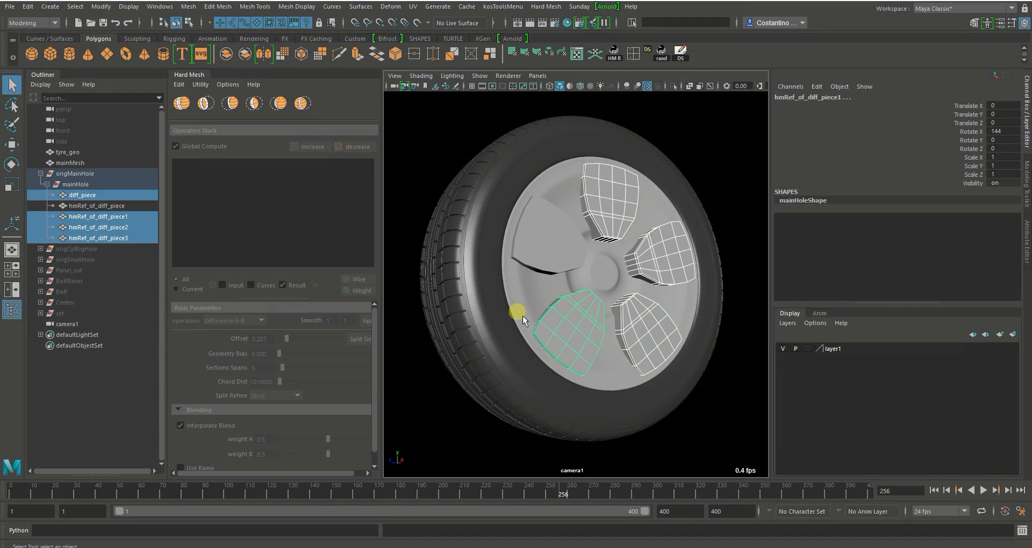
{"action": "left_click", "coordinate": [540, 250], "text": "shift"}
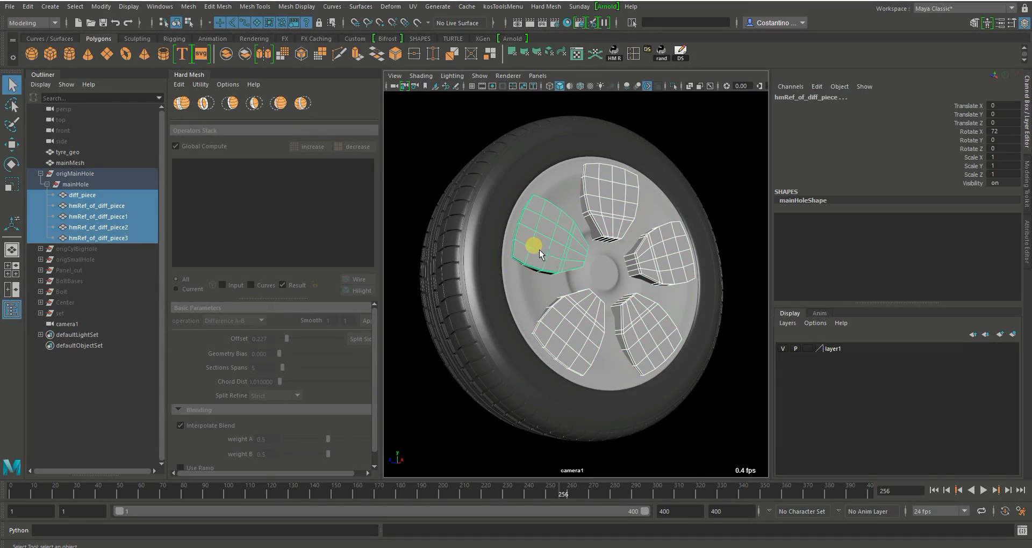
{"action": "left_click", "coordinate": [189, 7]}
{"action": "mouse_move", "coordinate": [226, 27]}
{"action": "left_click", "coordinate": [317, 33]}
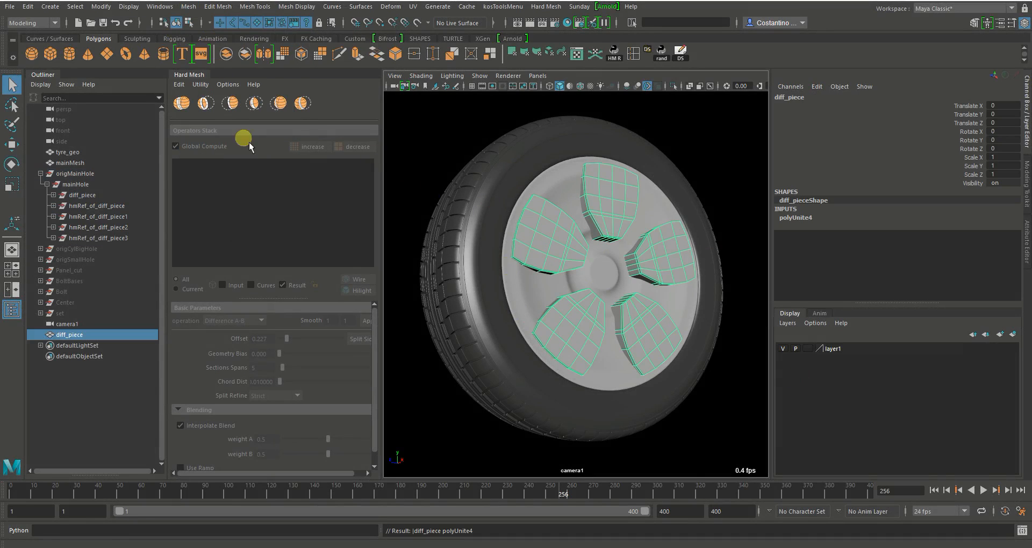
- Parent the combined diff_piece mesh under the origMainHole group
{"action": "left_click_drag", "start_coordinate": [580, 262], "coordinate": [592, 258], "text": "alt"}
{"action": "left_click", "coordinate": [75, 186]}
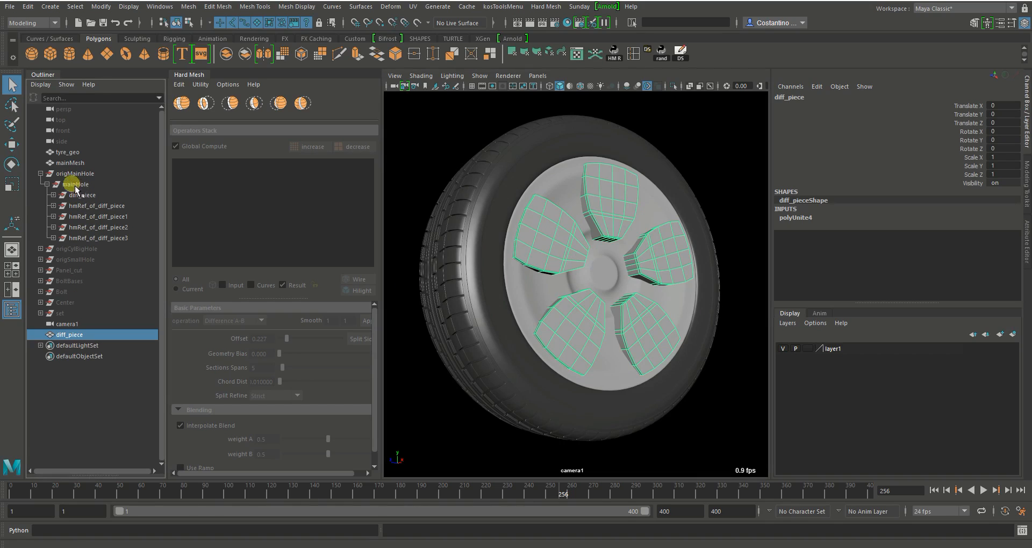
{"action": "middle_click_drag", "start_coordinate": [77, 184], "coordinate": [76, 176]}
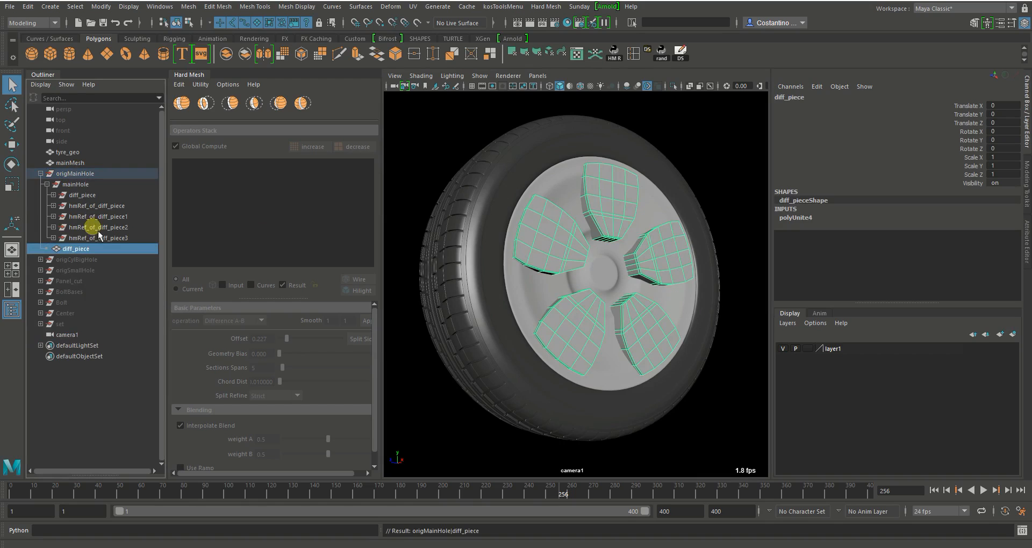
{"action": "middle_click_drag", "start_coordinate": [597, 258], "coordinate": [591, 263], "text": "alt"}
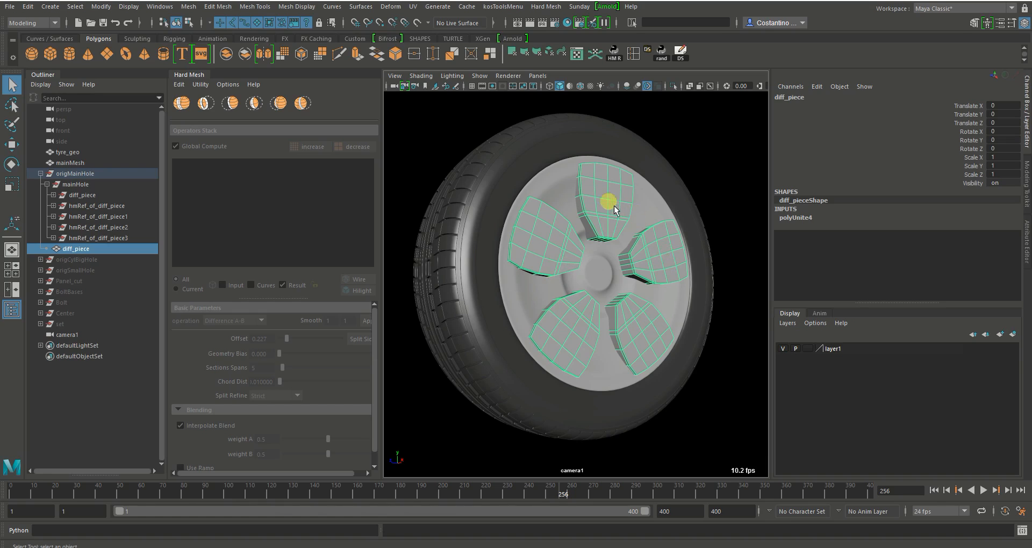
- Turn off Intermediate Object on mainHoleShape, the shape under diff_piece's transform31, so the original piece can be edited
{"action": "left_click", "coordinate": [85, 198]}
{"action": "left_click", "coordinate": [53, 196]}
{"action": "left_click", "coordinate": [96, 207]}
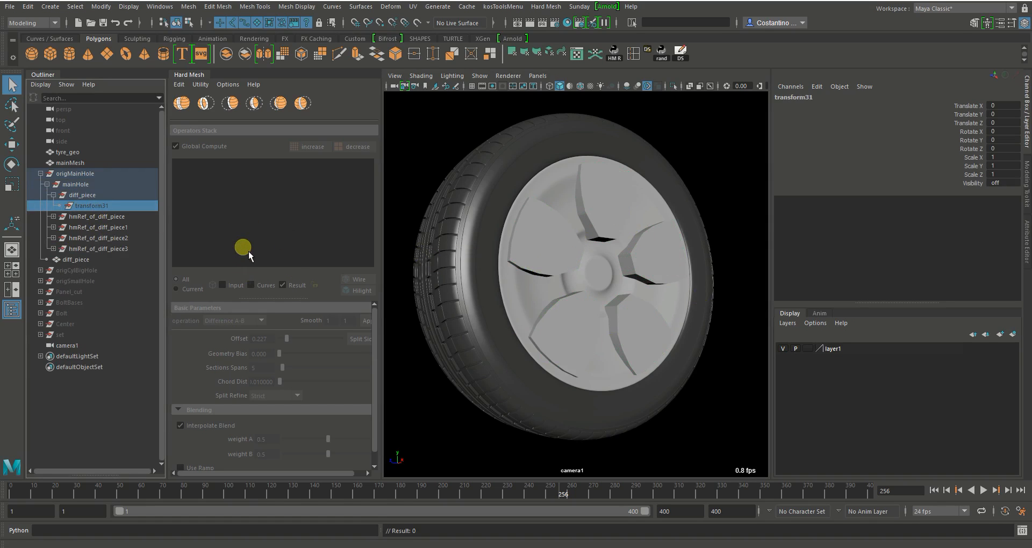
{"action": "key", "text": "shift+h"}
{"action": "key", "text": "ctrl+a"}
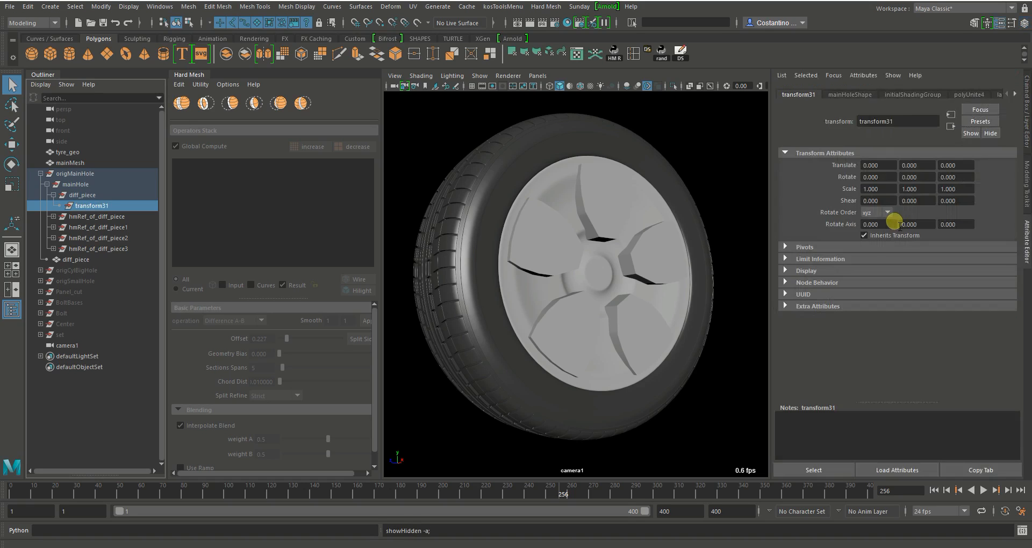
{"action": "left_click", "coordinate": [854, 97]}
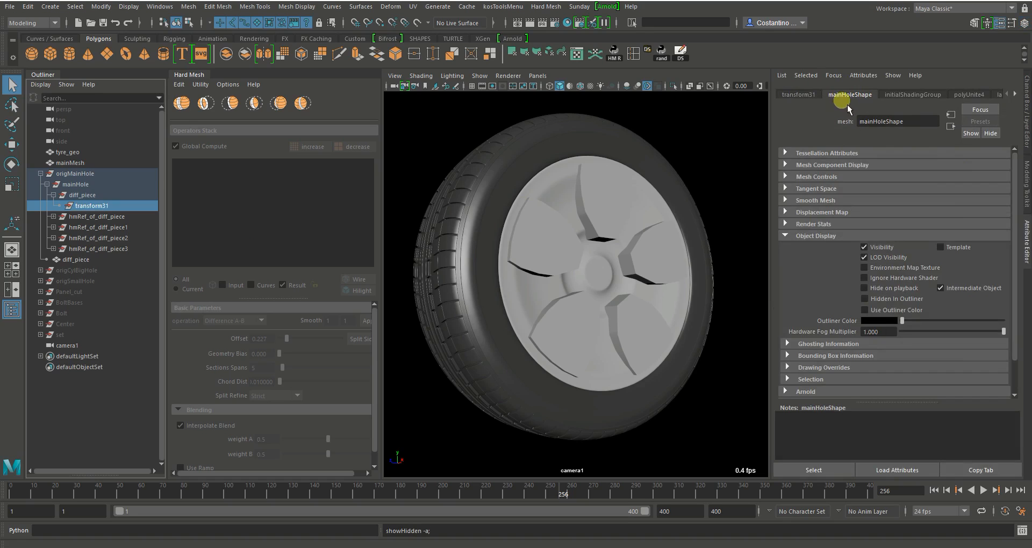
{"action": "left_click", "coordinate": [963, 291]}
{"action": "left_click", "coordinate": [1025, 105]}
{"action": "mouse_move", "coordinate": [581, 269]}
{"action": "left_mouse_down", "text": "alt"}
{"action": "mouse_move", "coordinate": [560, 261]}
{"action": "mouse_move", "coordinate": [545, 332]}
{"action": "left_mouse_up", "text": "alt"}
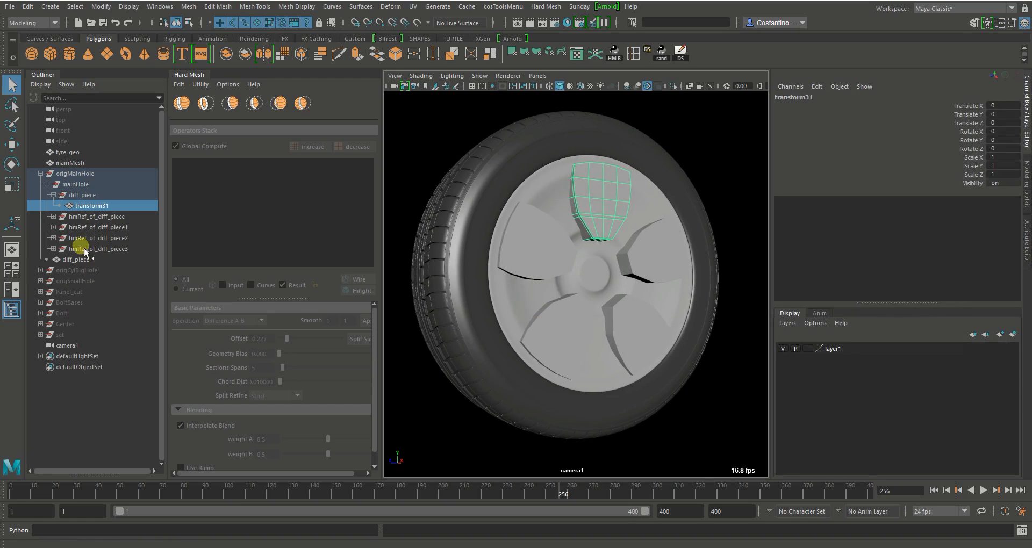
- Move the mainHole group away from the wheel by setting its Translate X to 30
{"action": "left_click", "coordinate": [54, 195]}
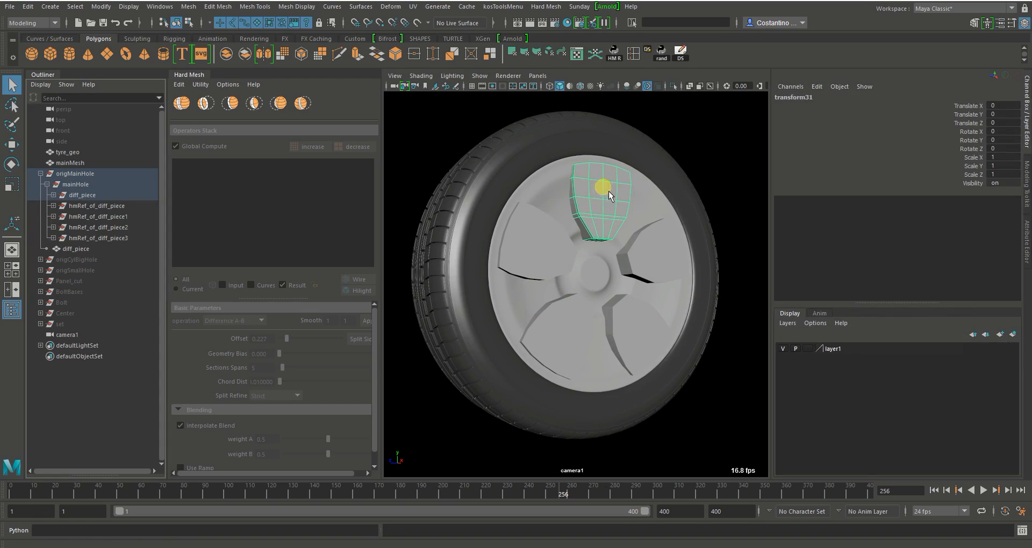
{"action": "left_click", "coordinate": [73, 185]}
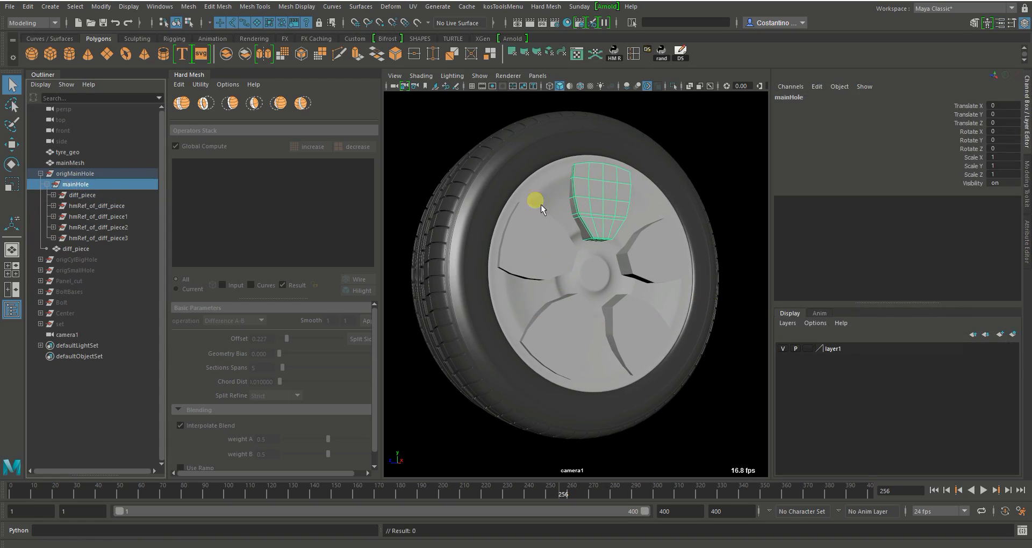
{"action": "left_click_drag", "start_coordinate": [642, 220], "coordinate": [663, 229], "text": "alt"}
{"action": "key", "text": "w"}
{"action": "left_click_drag", "start_coordinate": [688, 275], "coordinate": [779, 224]}
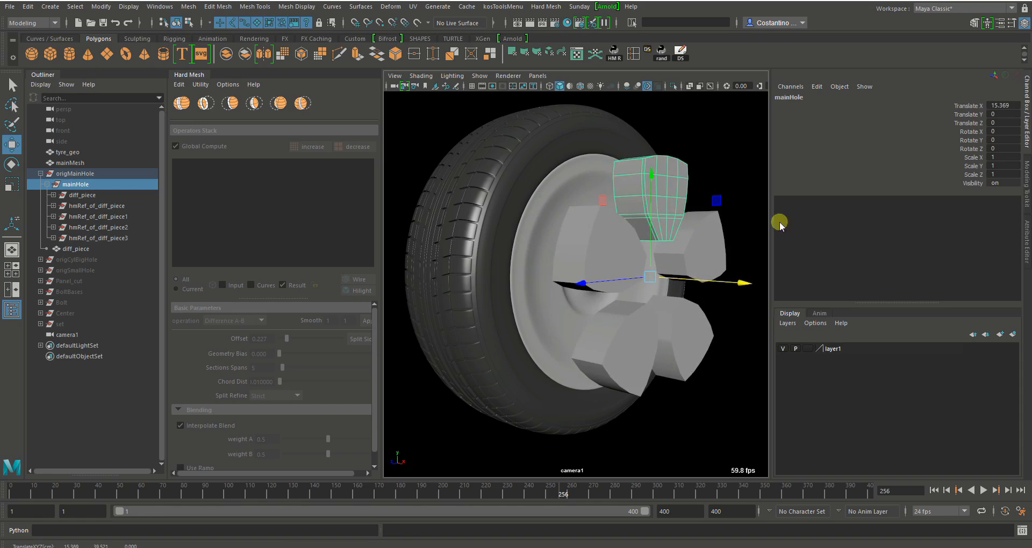
{"action": "left_click", "coordinate": [1008, 97]}
{"action": "left_click", "coordinate": [1008, 105]}
{"action": "type", "text": "20"}
{"action": "key", "text": "Return"}
{"action": "type", "text": "3"}
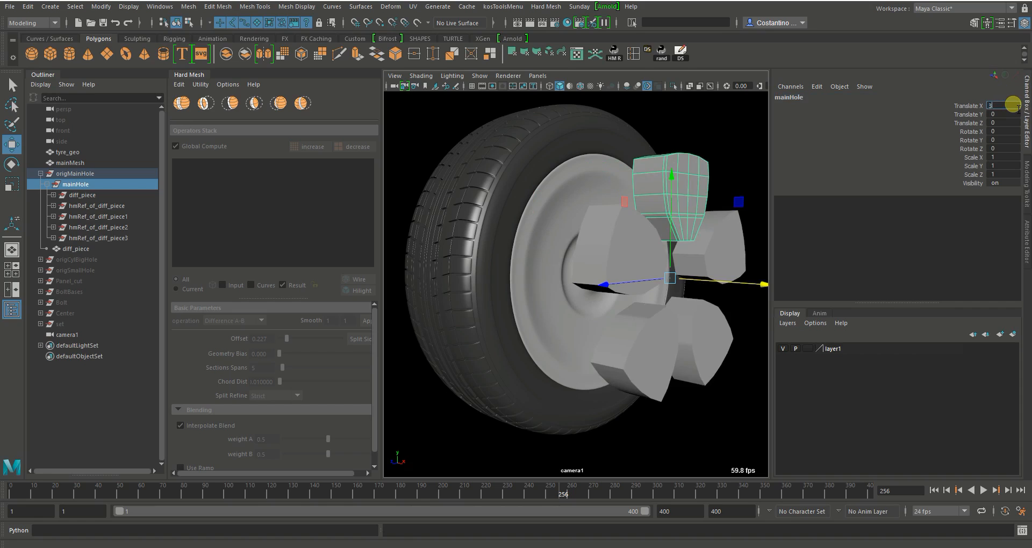
{"action": "type", "text": "0"}
{"action": "key", "text": "Return"}
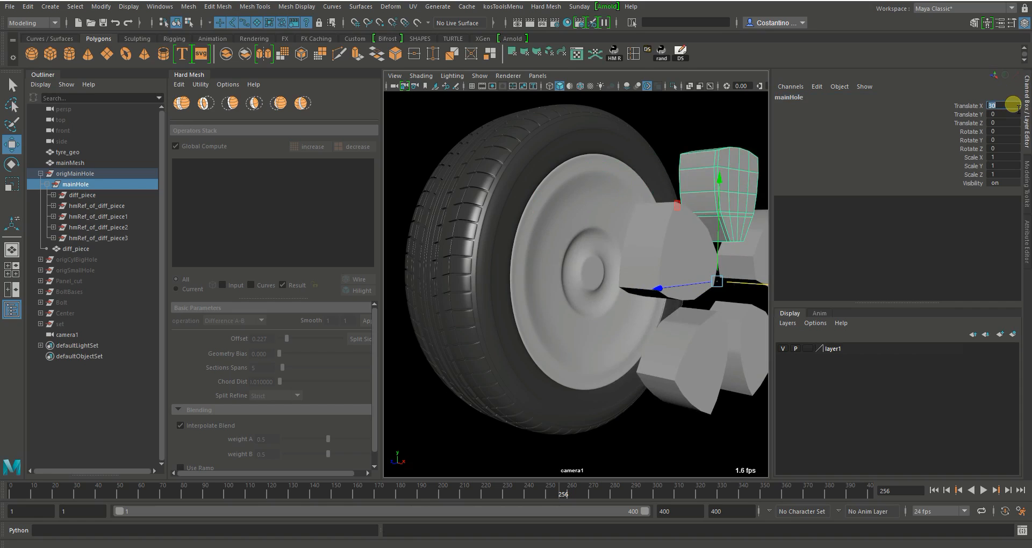
- Offset the combined diff_piece mesh back into the wheel by setting its Translate X to -30
{"action": "right_click", "coordinate": [72, 249]}
{"action": "left_click", "coordinate": [61, 249]}
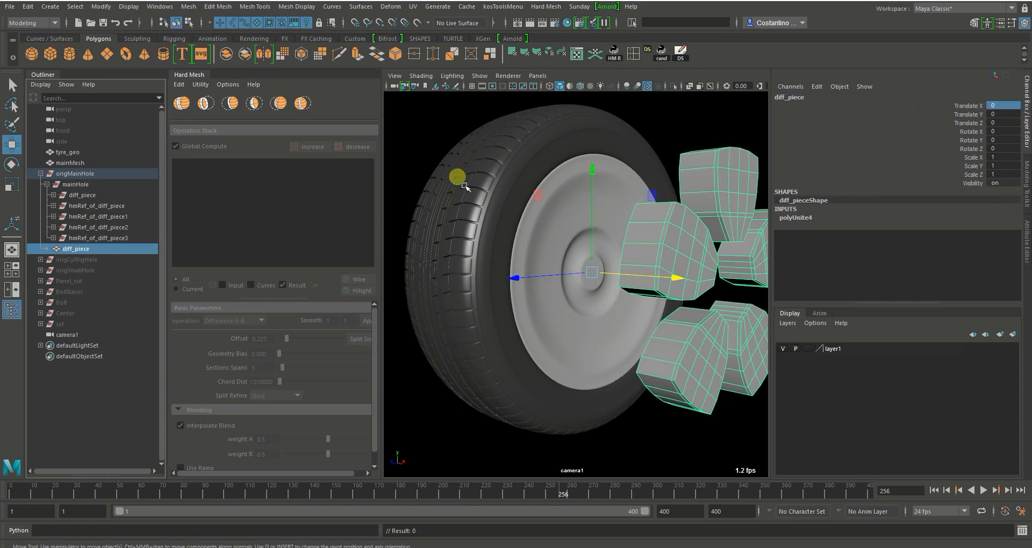
{"action": "left_click_drag", "start_coordinate": [676, 278], "coordinate": [625, 274]}
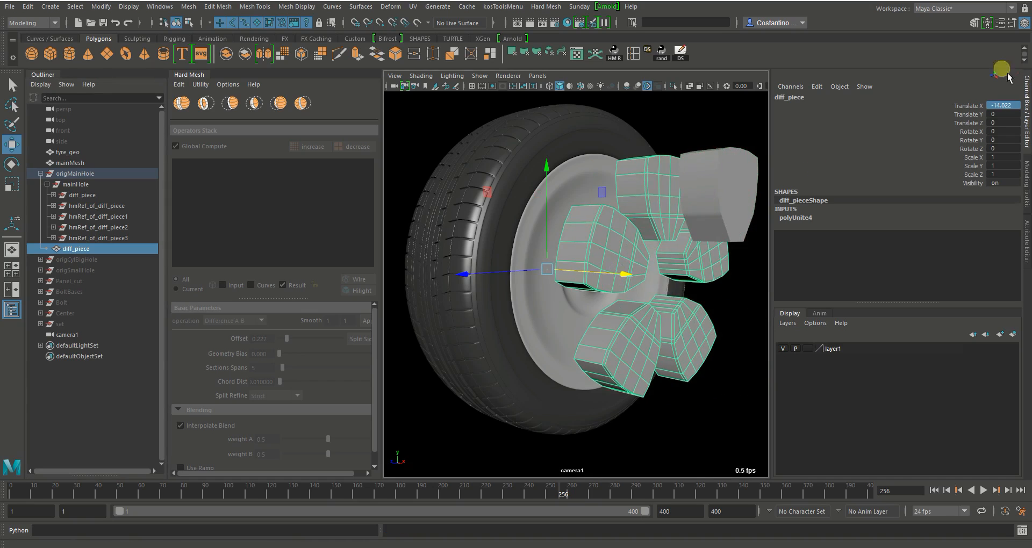
{"action": "double_click", "coordinate": [1008, 105]}
{"action": "type", "text": "-30"}
{"action": "key", "text": "Return"}
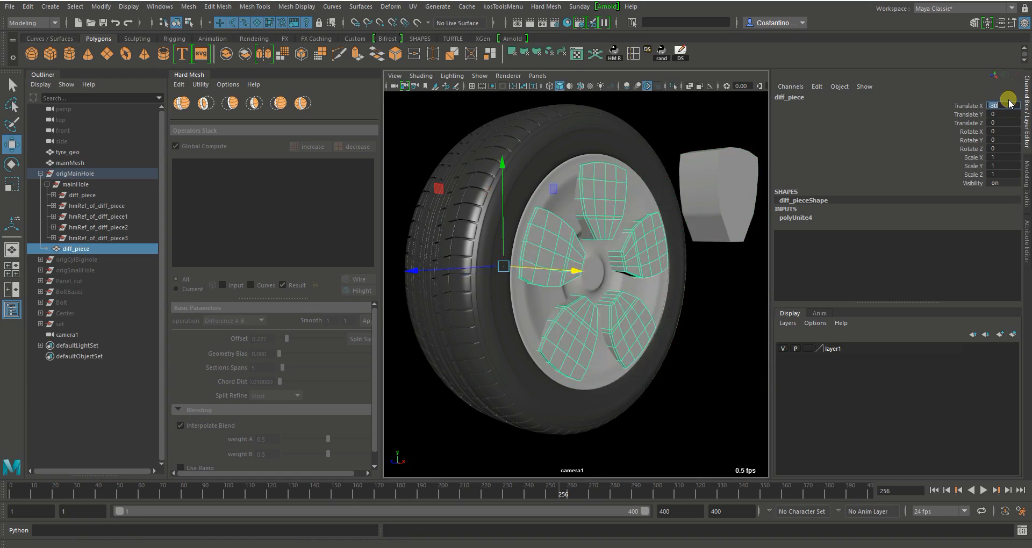
- Select mainMesh followed by the combined diff_piece and open the creation options for a Difference A-B operation
{"action": "left_click_drag", "start_coordinate": [661, 214], "coordinate": [553, 233], "text": "alt"}
{"action": "key", "text": "q"}
{"action": "left_click", "coordinate": [556, 204]}
{"action": "left_click", "coordinate": [559, 269]}
{"action": "left_click", "coordinate": [596, 221], "text": "shift"}
{"action": "mouse_move", "coordinate": [592, 269]}
{"action": "left_mouse_down", "text": "alt"}
{"action": "mouse_move", "coordinate": [580, 273]}
{"action": "mouse_move", "coordinate": [585, 257]}
{"action": "left_mouse_up", "text": "alt"}
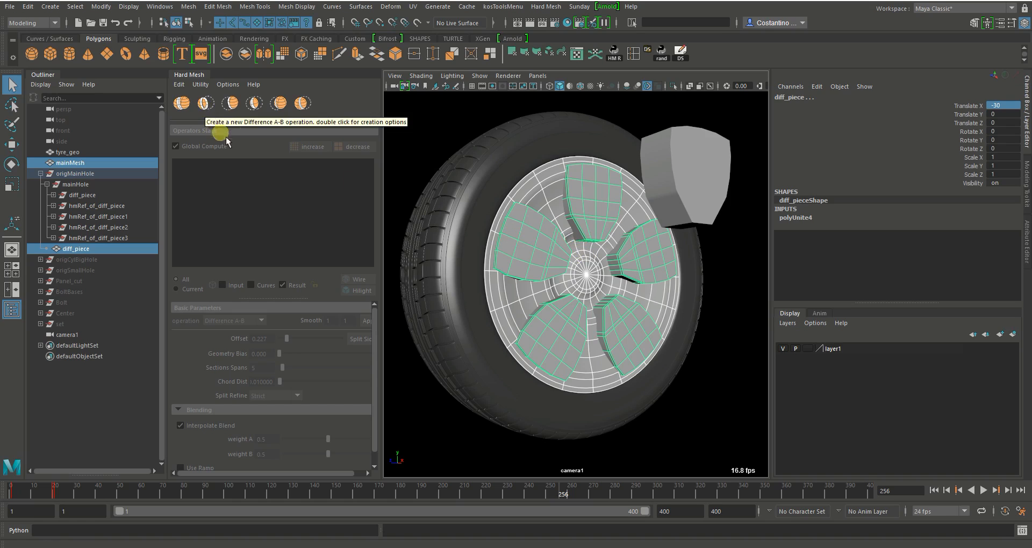
{"action": "double_click", "coordinate": [208, 110]}
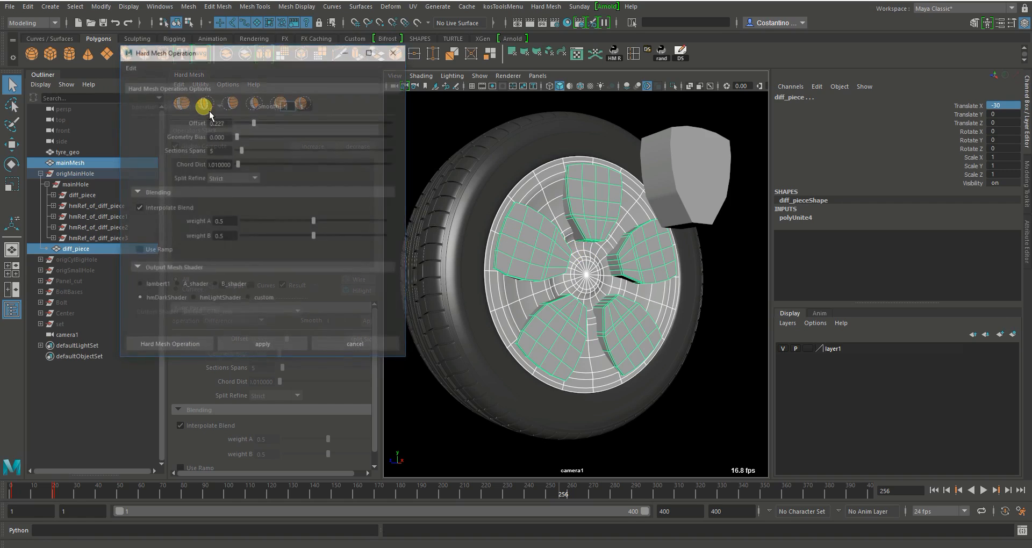
{"action": "left_click_drag", "start_coordinate": [250, 48], "coordinate": [309, 47]}
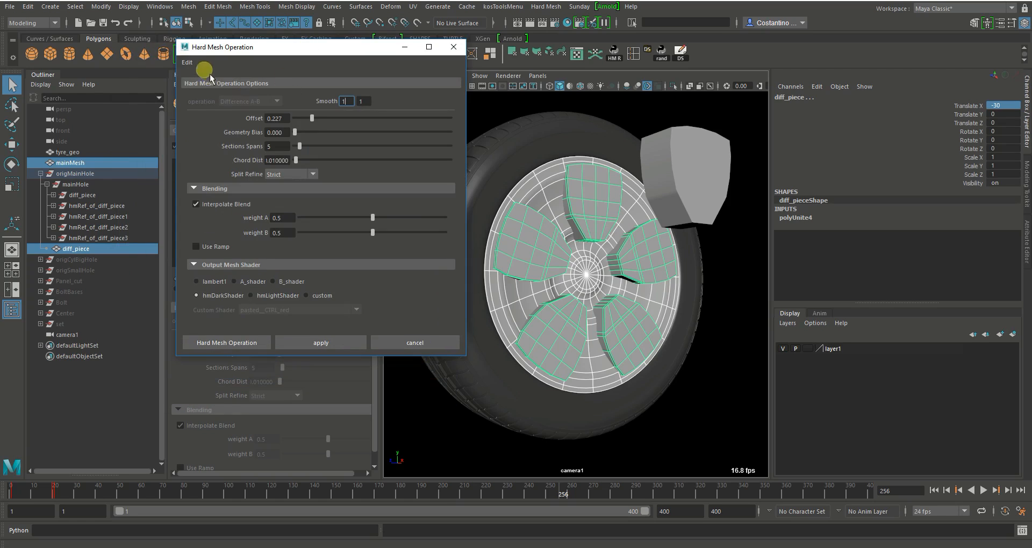
- Reset the Hard Mesh operation settings, choose hmDarkShader as the output shader and create the Difference A-B
{"action": "left_click", "coordinate": [187, 62]}
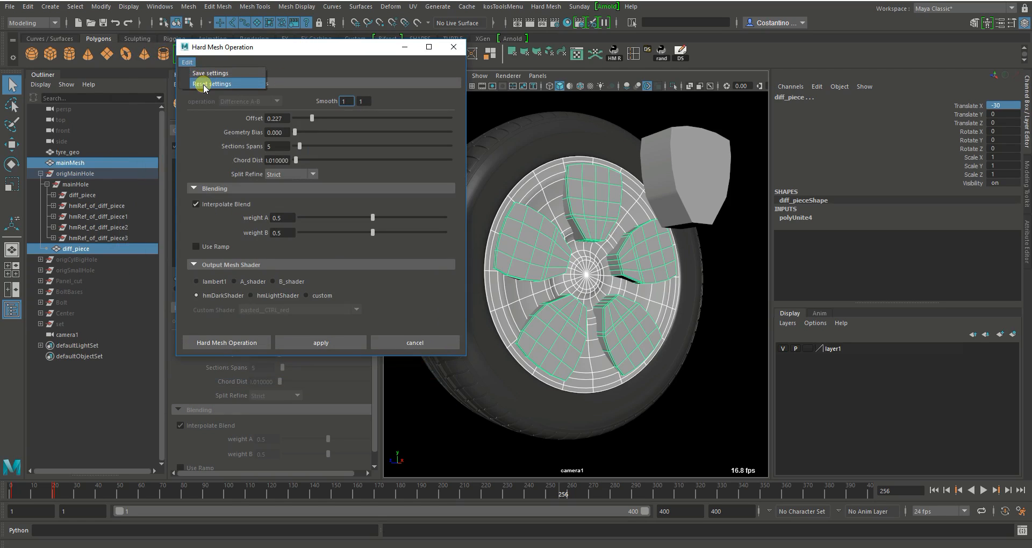
{"action": "left_click", "coordinate": [205, 84]}
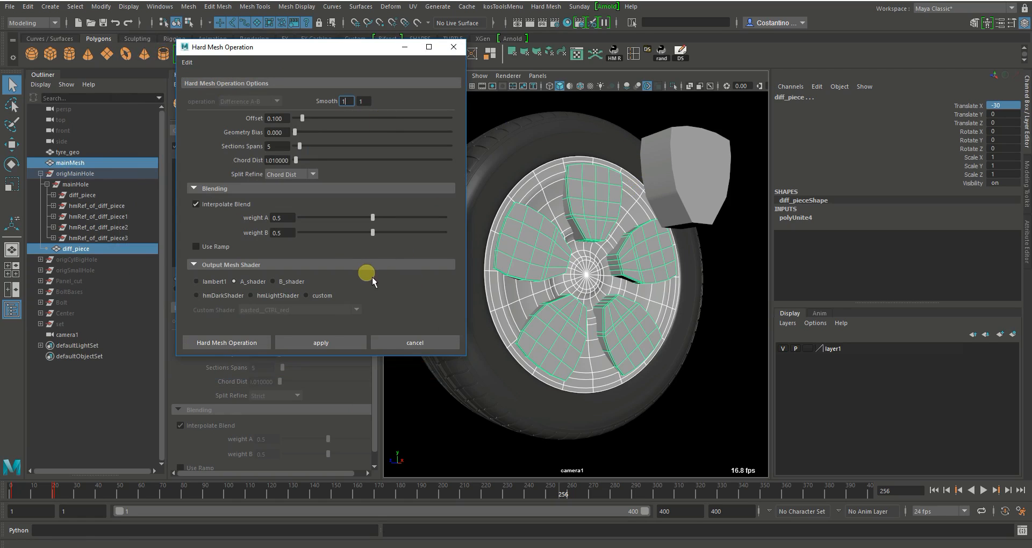
{"action": "left_click", "coordinate": [199, 297]}
{"action": "left_click", "coordinate": [247, 346]}
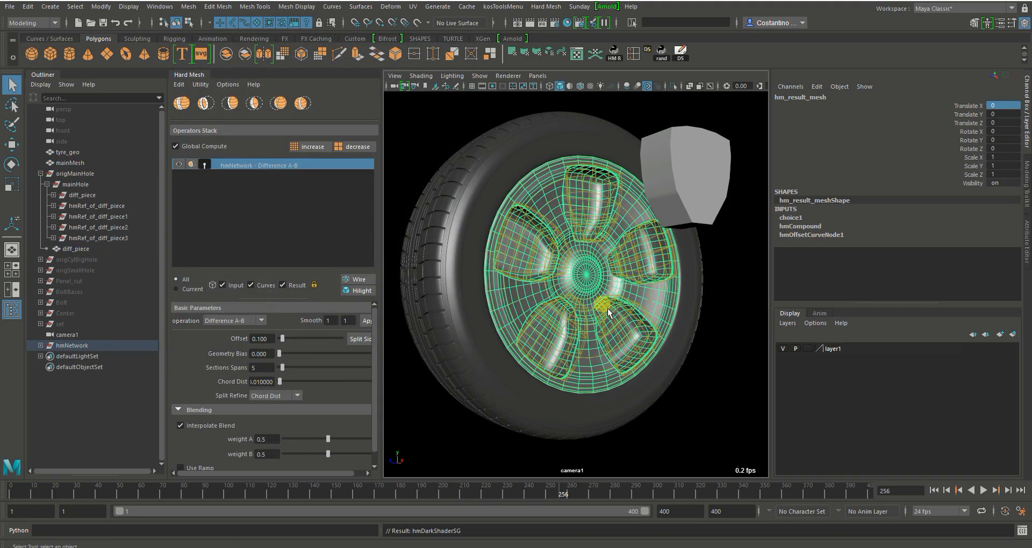
- Hide the input meshes and curves of the Difference A-B operation and clear the selection to inspect the five openings
{"action": "left_click_drag", "start_coordinate": [618, 247], "coordinate": [593, 258], "text": "alt"}
{"action": "left_click", "coordinate": [236, 286]}
{"action": "left_click", "coordinate": [269, 288]}
{"action": "mouse_move", "coordinate": [574, 261]}
{"action": "left_mouse_down", "text": "alt"}
{"action": "mouse_move", "coordinate": [569, 244]}
{"action": "mouse_move", "coordinate": [586, 259]}
{"action": "left_mouse_up", "text": "alt"}
{"action": "left_click", "coordinate": [431, 131]}
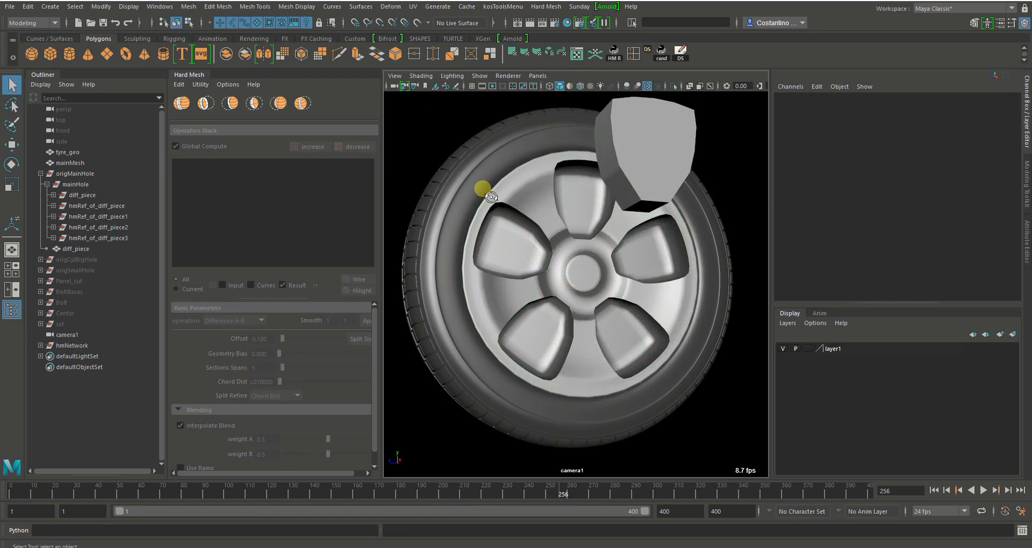
{"action": "left_click_drag", "start_coordinate": [489, 194], "coordinate": [495, 211], "text": "alt"}
{"action": "left_click_drag", "start_coordinate": [497, 253], "coordinate": [514, 258], "text": "alt"}
- Try moving all faces of the original piece beside the wheel to test the live openings, and undo the move
{"action": "left_click", "coordinate": [689, 204]}
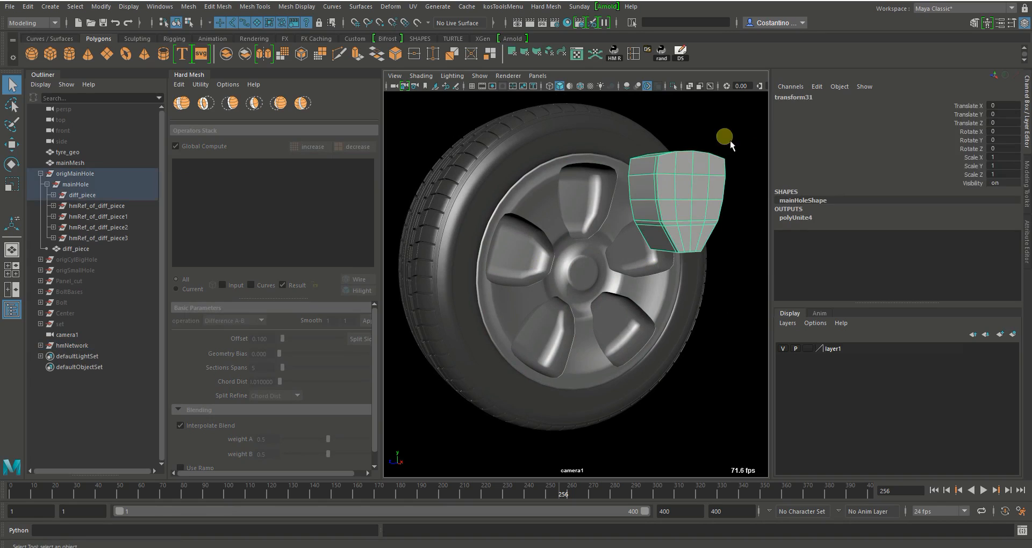
{"action": "right_click_drag", "start_coordinate": [739, 122], "coordinate": [743, 134]}
{"action": "double_click", "coordinate": [688, 181]}
{"action": "key", "text": "w"}
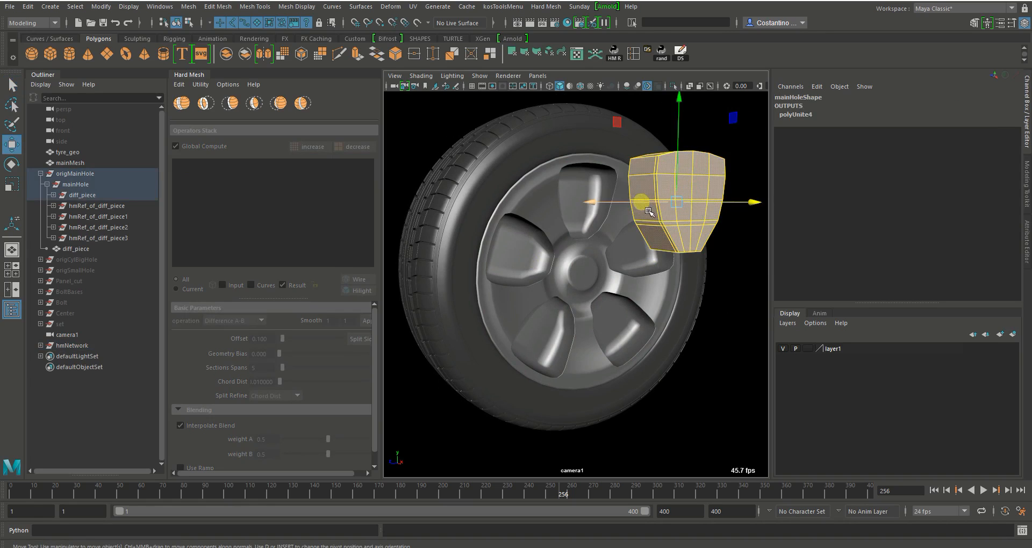
{"action": "mouse_move", "coordinate": [647, 210]}
{"action": "left_mouse_down"}
{"action": "mouse_move", "coordinate": [680, 211]}
{"action": "mouse_move", "coordinate": [623, 216]}
{"action": "mouse_move", "coordinate": [660, 208]}
{"action": "left_mouse_up"}
{"action": "left_click_drag", "start_coordinate": [534, 247], "coordinate": [542, 233], "text": "alt"}
{"action": "key", "text": "ctrl+z"}
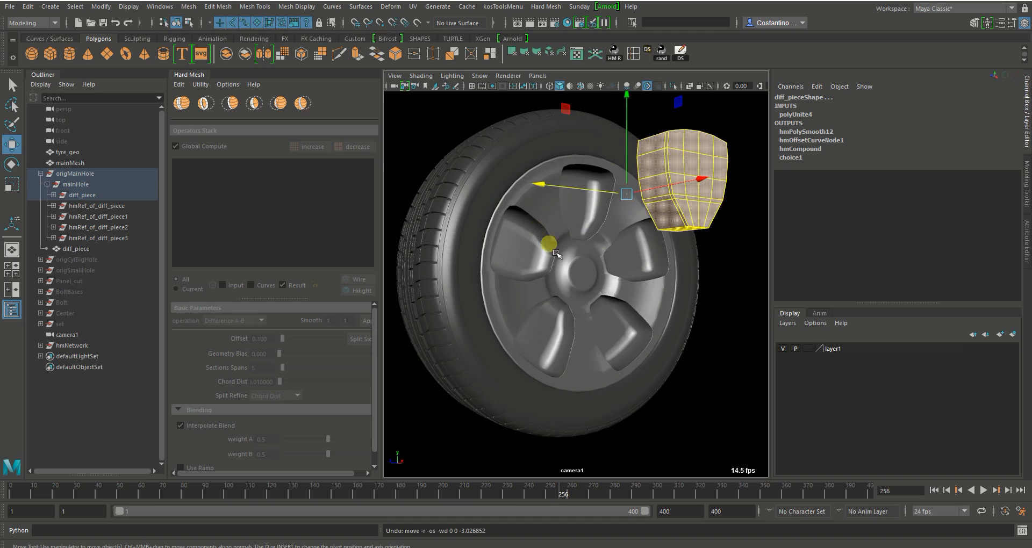
{"action": "left_click_drag", "start_coordinate": [625, 225], "coordinate": [605, 233], "text": "alt"}
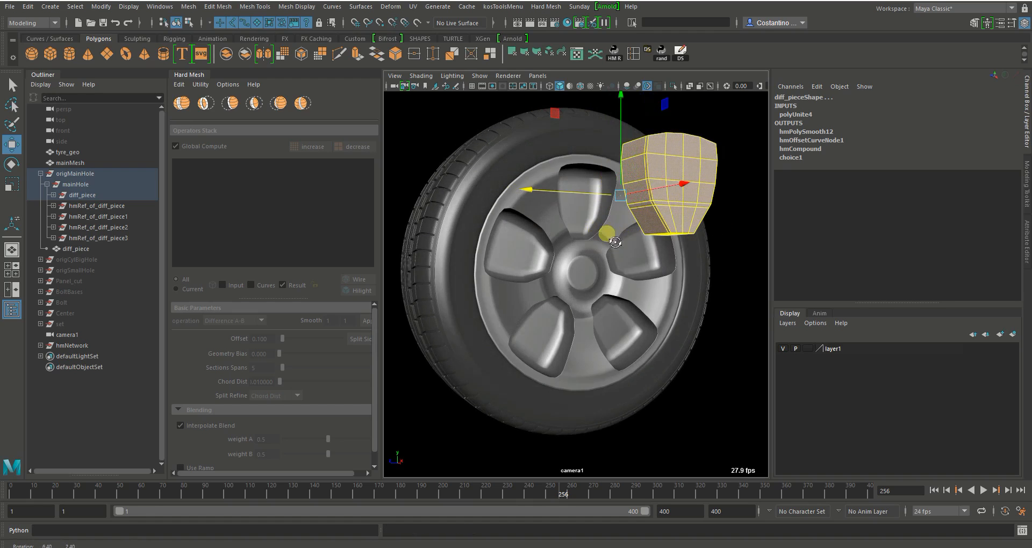
- Return to object selection with nothing selected and collapse the origMainHole group in the Outliner
{"action": "key", "text": "F8"}
{"action": "left_click", "coordinate": [733, 219]}
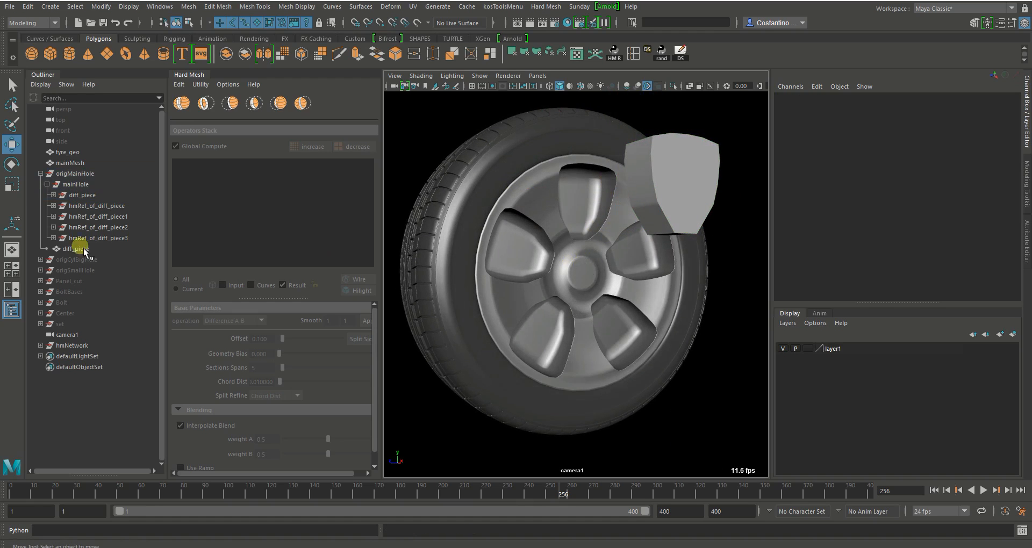
{"action": "left_click", "coordinate": [41, 174]}
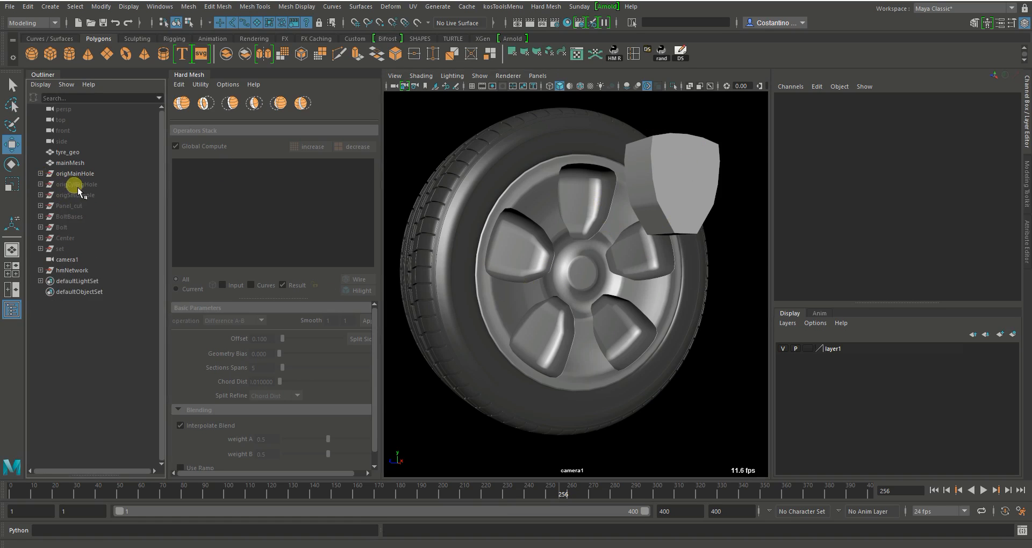
- Unhide the origCylBigHole group in front of the wheel openings and clear the selection
{"action": "left_click", "coordinate": [73, 186]}
{"action": "key", "text": "shift+h"}
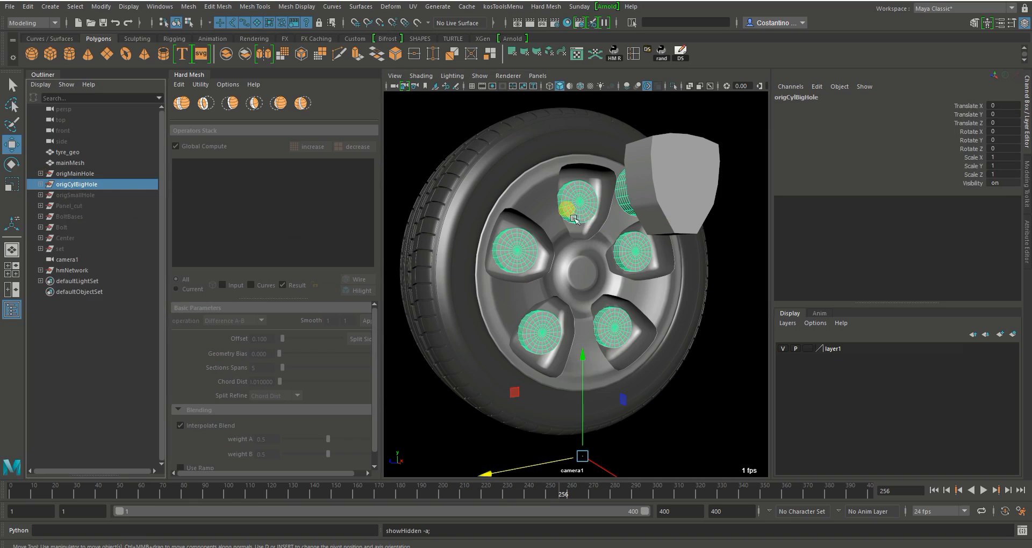
{"action": "left_click_drag", "start_coordinate": [541, 230], "coordinate": [551, 234], "text": "alt"}
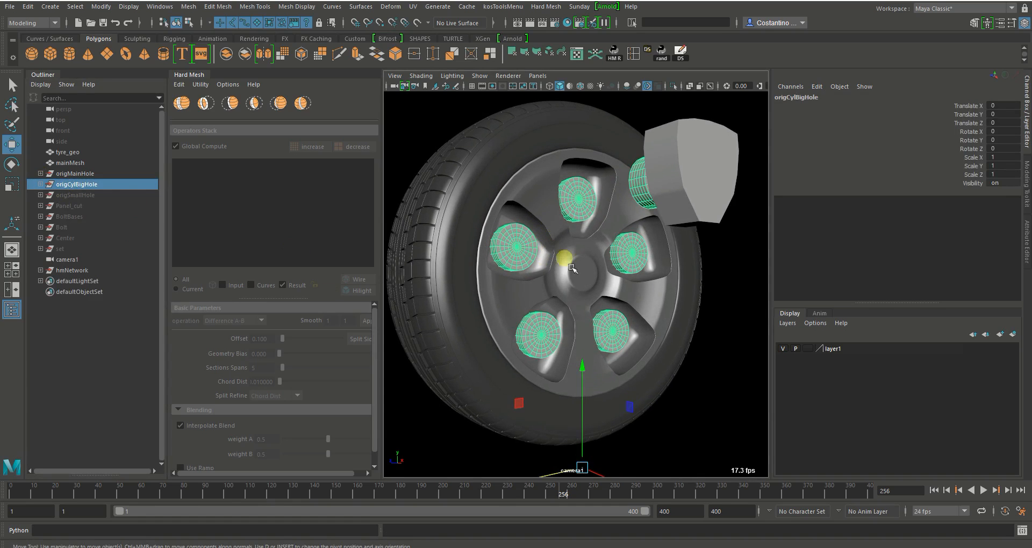
{"action": "left_click", "coordinate": [721, 291]}
- Cut the five large cylinders out of the wheel result mesh with a Difference A-B and display the new operation's result
{"action": "left_click", "coordinate": [547, 215]}
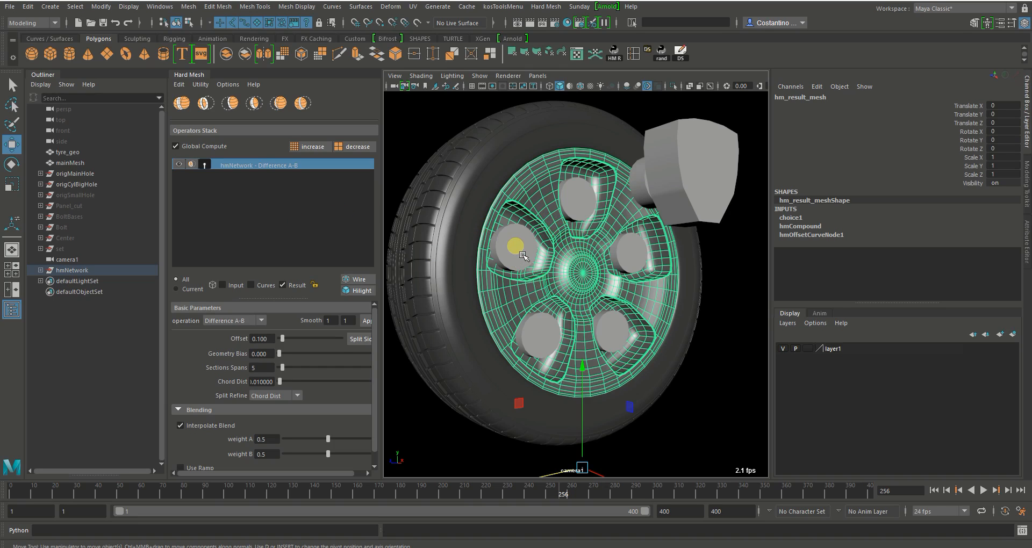
{"action": "left_click", "coordinate": [520, 253]}
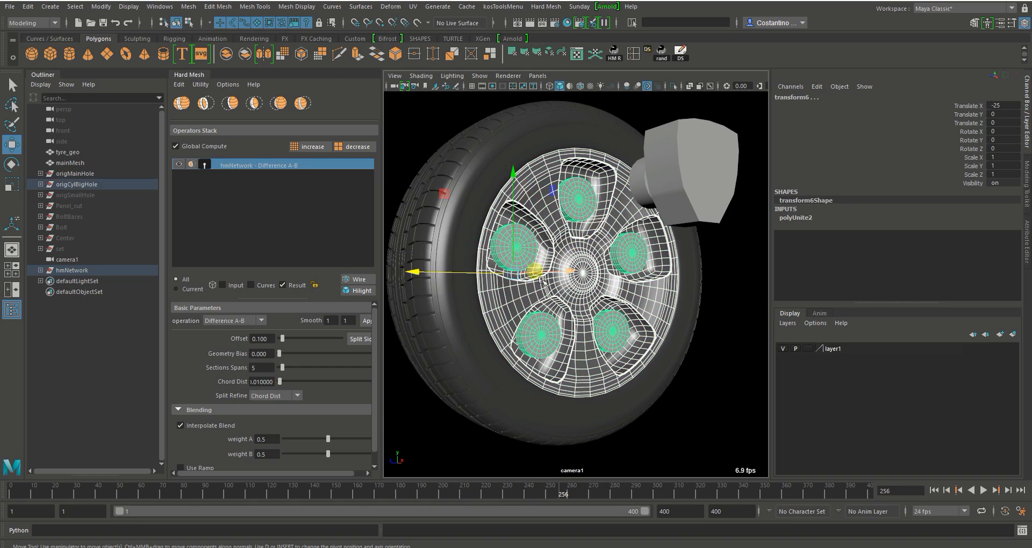
{"action": "left_click_drag", "start_coordinate": [605, 233], "coordinate": [589, 228], "text": "alt"}
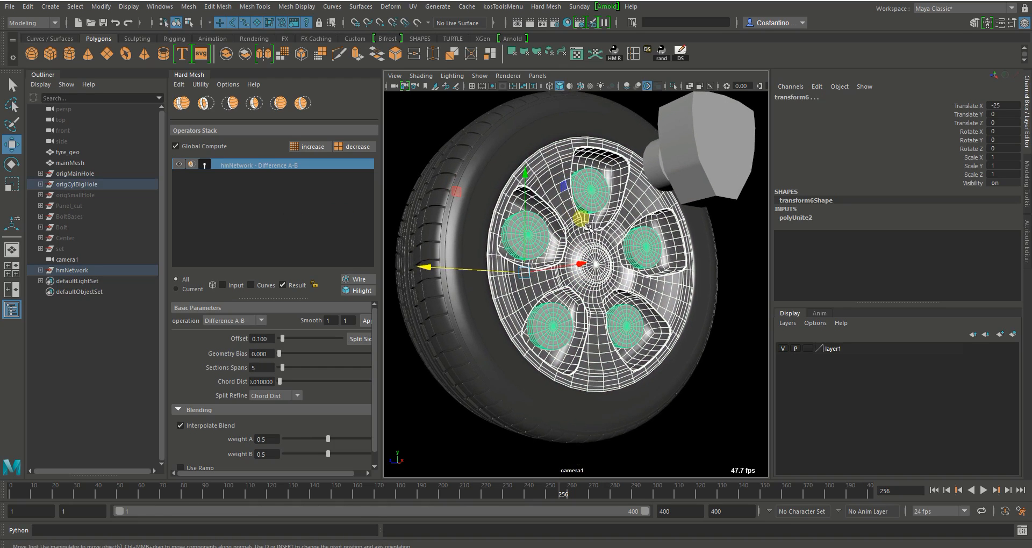
{"action": "left_click", "coordinate": [211, 108]}
{"action": "left_click_drag", "start_coordinate": [456, 275], "coordinate": [366, 250], "text": "alt"}
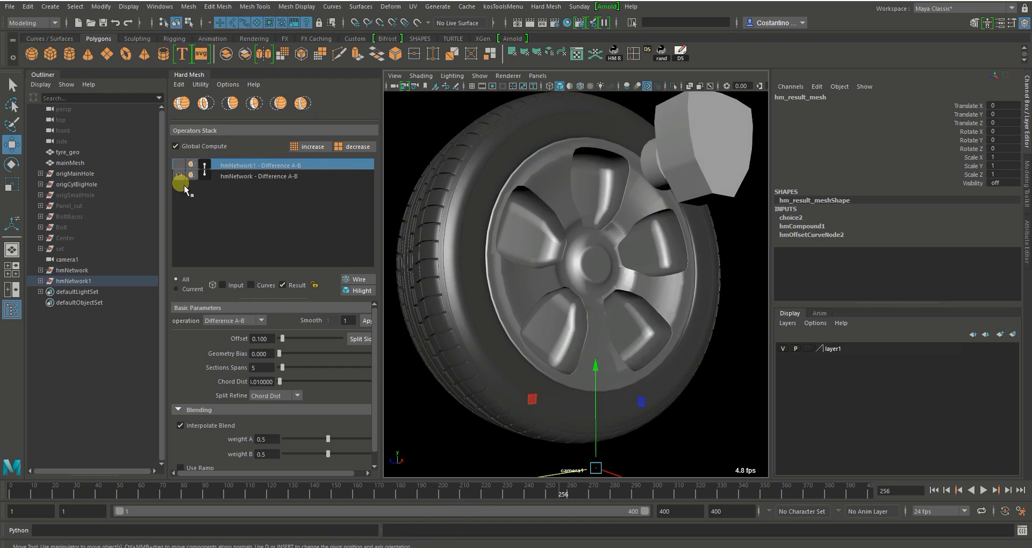
{"action": "left_click", "coordinate": [179, 165]}
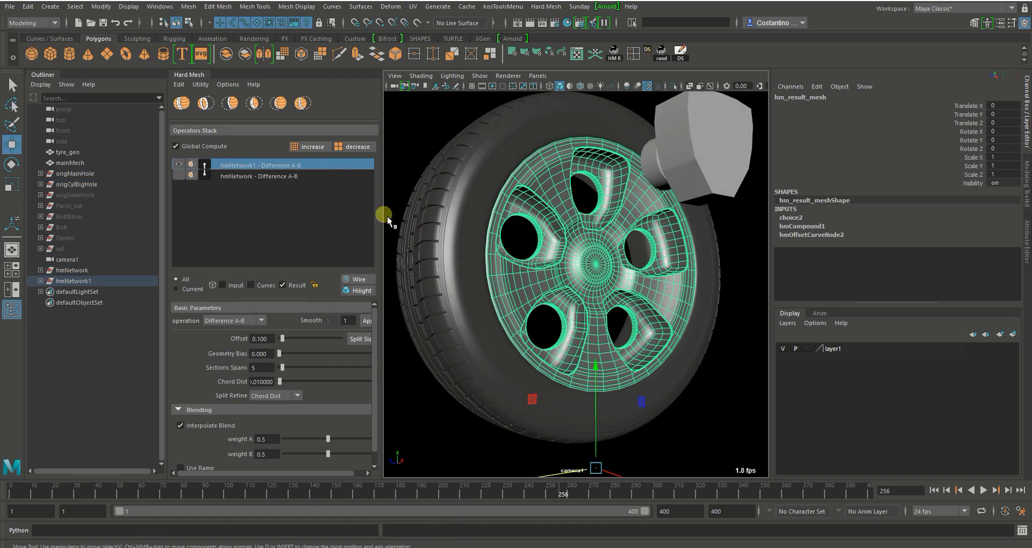
- Unhide the origSmallHole group with the small cylinders around the wheel hub
{"action": "left_click", "coordinate": [80, 197]}
{"action": "key", "text": "shift+h"}
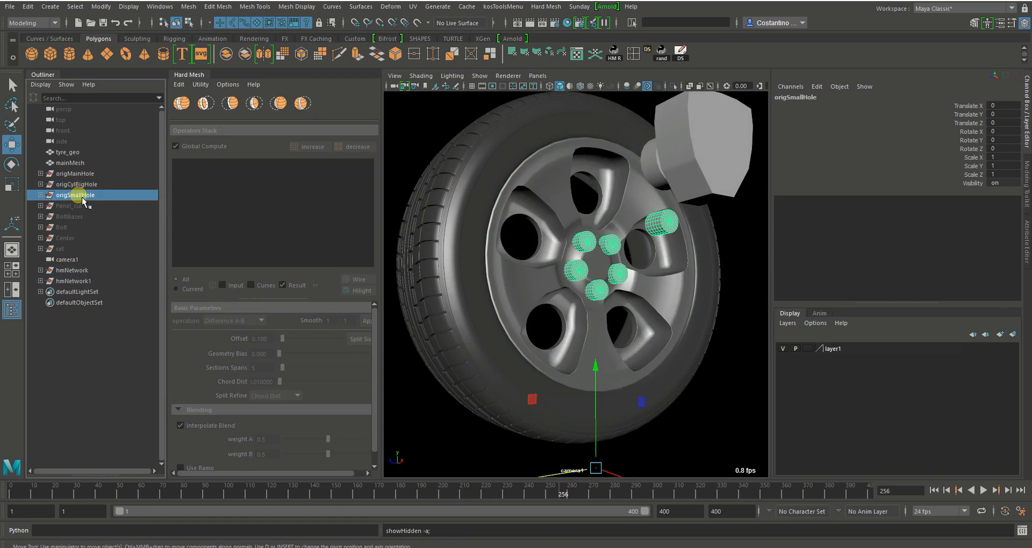
{"action": "left_click_drag", "start_coordinate": [547, 239], "coordinate": [535, 202], "text": "alt"}
{"action": "mouse_move", "coordinate": [566, 248]}
{"action": "right_mouse_down", "text": "alt"}
{"action": "mouse_move", "coordinate": [561, 235]}
{"action": "mouse_move", "coordinate": [568, 240]}
{"action": "right_mouse_up", "text": "alt"}
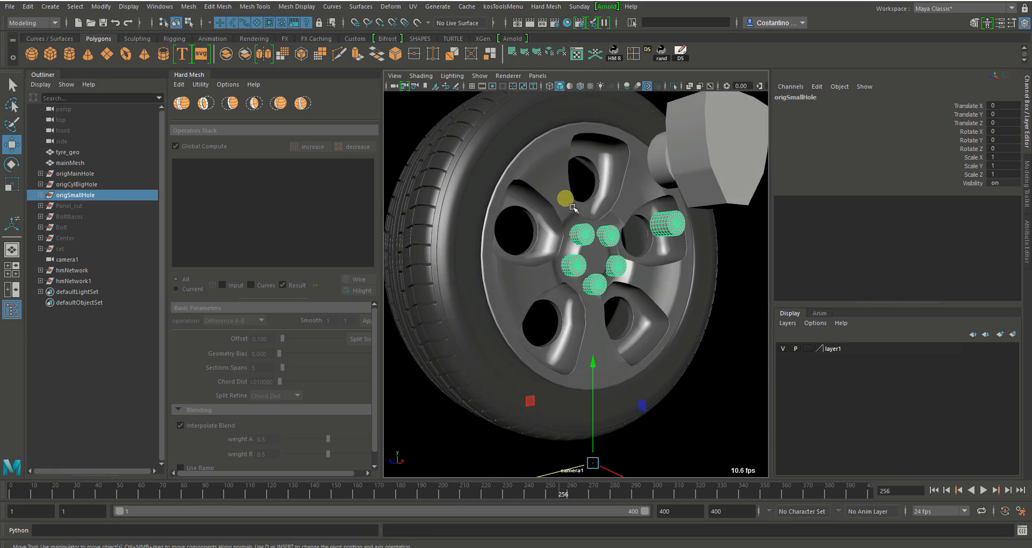
- Cut the five small hub cylinders out of the current wheel result with another Difference A-B
{"action": "left_click", "coordinate": [576, 230]}
{"action": "left_click", "coordinate": [590, 243]}
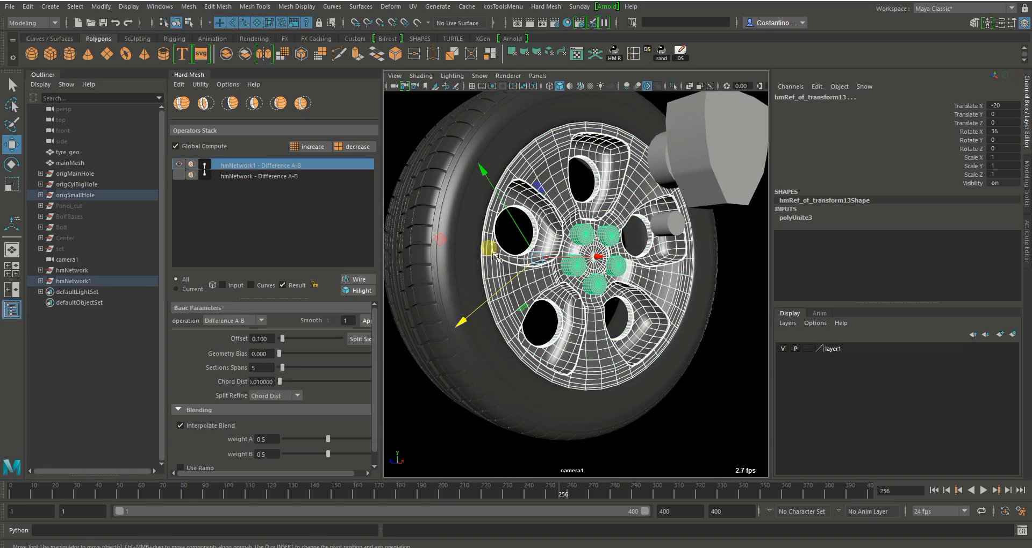
{"action": "left_click", "coordinate": [203, 104]}
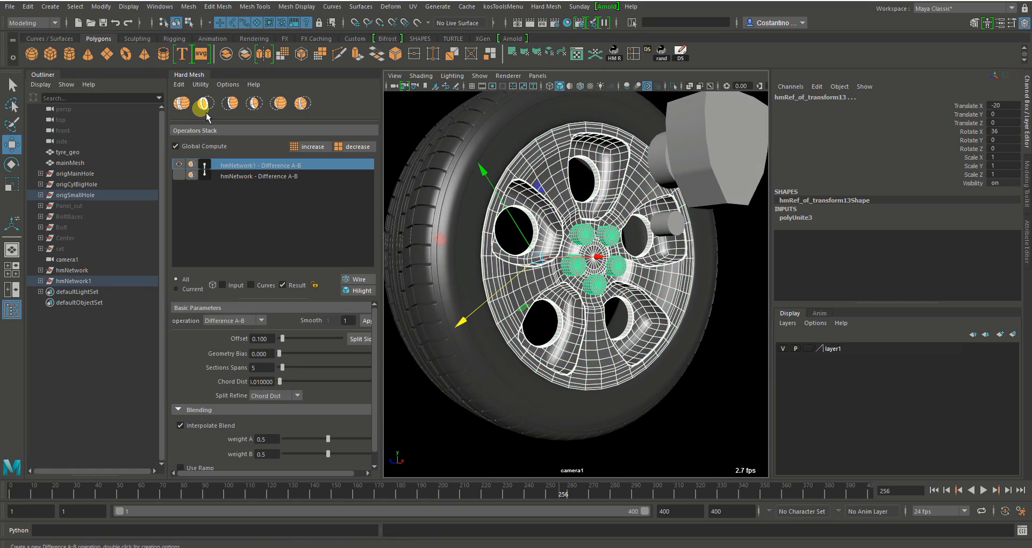
{"action": "left_click", "coordinate": [505, 248]}
{"action": "left_click_drag", "start_coordinate": [511, 256], "coordinate": [508, 274], "text": "alt"}
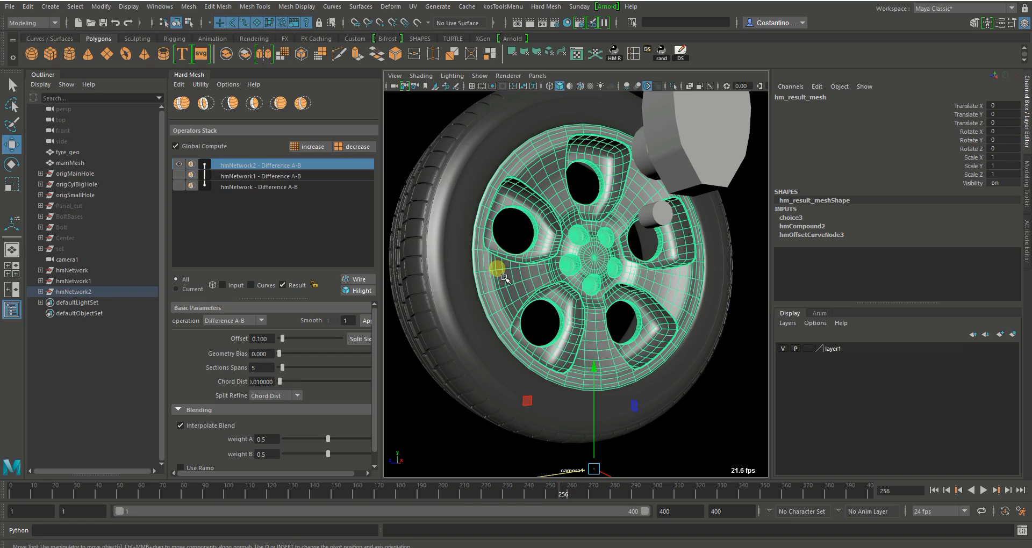
- Display the hmNetwork1 result without the small hub holes and select its mesh
{"action": "right_click_drag", "start_coordinate": [505, 277], "coordinate": [582, 281], "text": "alt"}
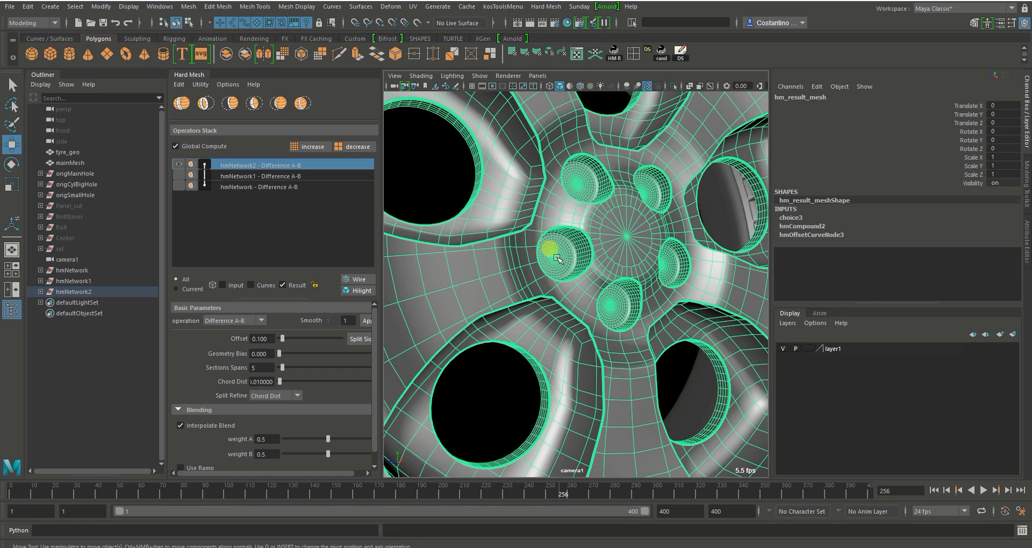
{"action": "left_click_drag", "start_coordinate": [544, 262], "coordinate": [567, 281], "text": "alt"}
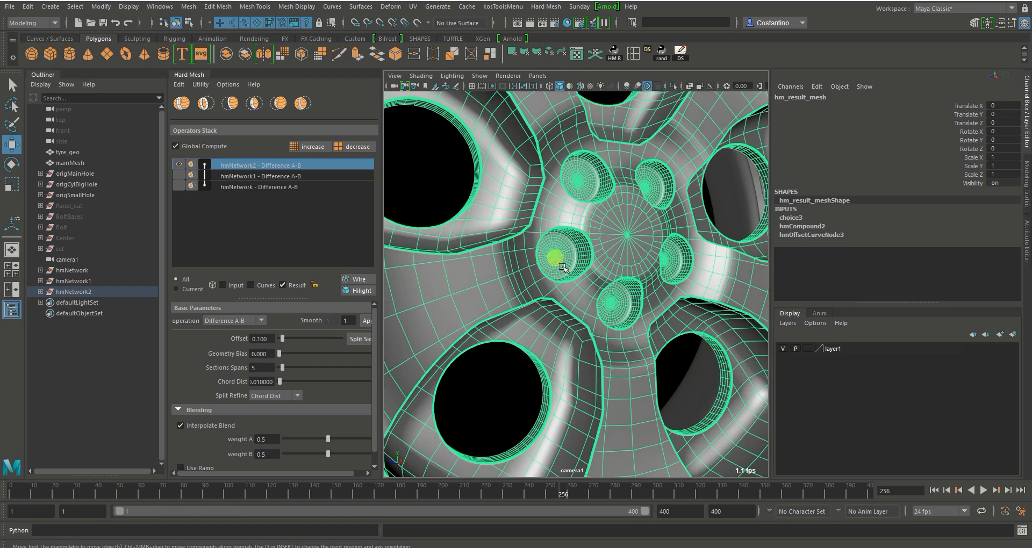
{"action": "left_click_drag", "start_coordinate": [598, 292], "coordinate": [561, 288], "text": "alt"}
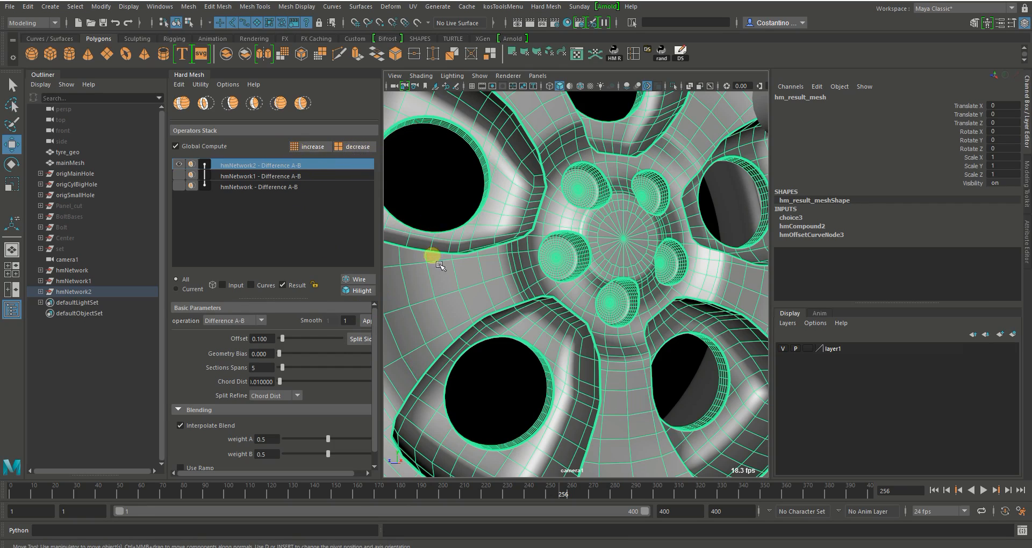
{"action": "left_click_drag", "start_coordinate": [589, 279], "coordinate": [546, 279], "text": "alt"}
{"action": "left_click", "coordinate": [182, 175]}
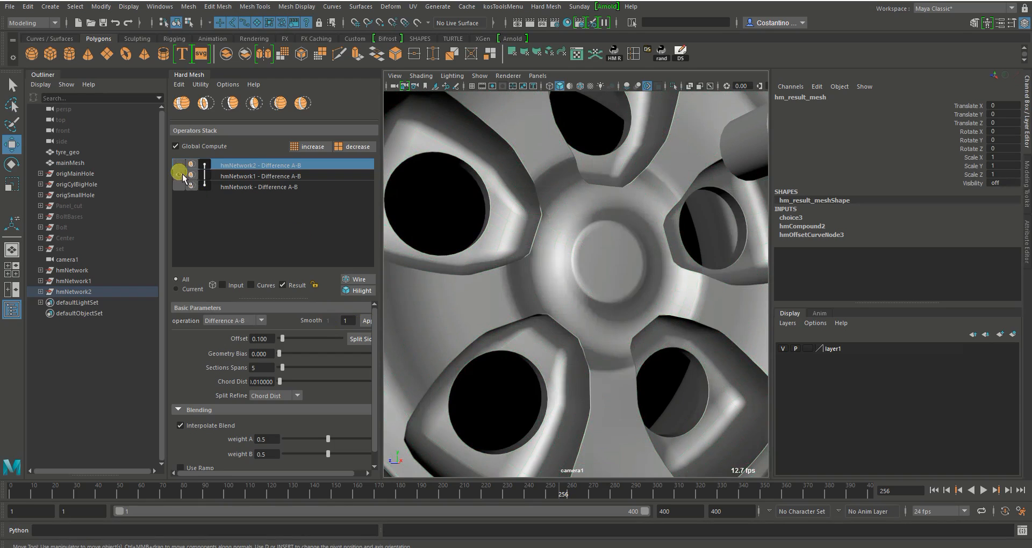
{"action": "left_click_drag", "start_coordinate": [546, 314], "coordinate": [570, 326], "text": "alt"}
{"action": "left_click", "coordinate": [575, 301]}
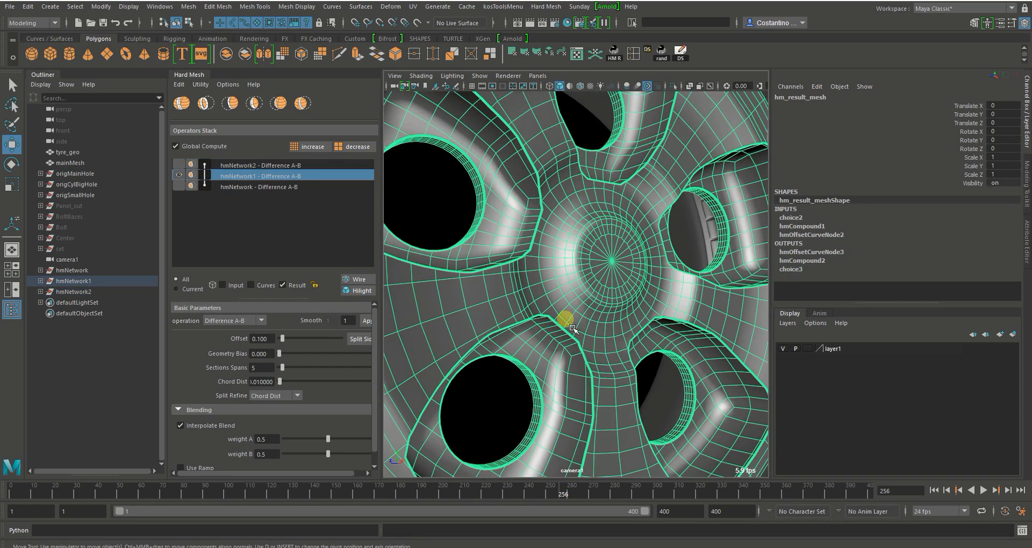
- Decrease the stack's global resolution one level, increase it to smooth level 2, and display and select the hmNetwork2 result
{"action": "left_click", "coordinate": [356, 153]}
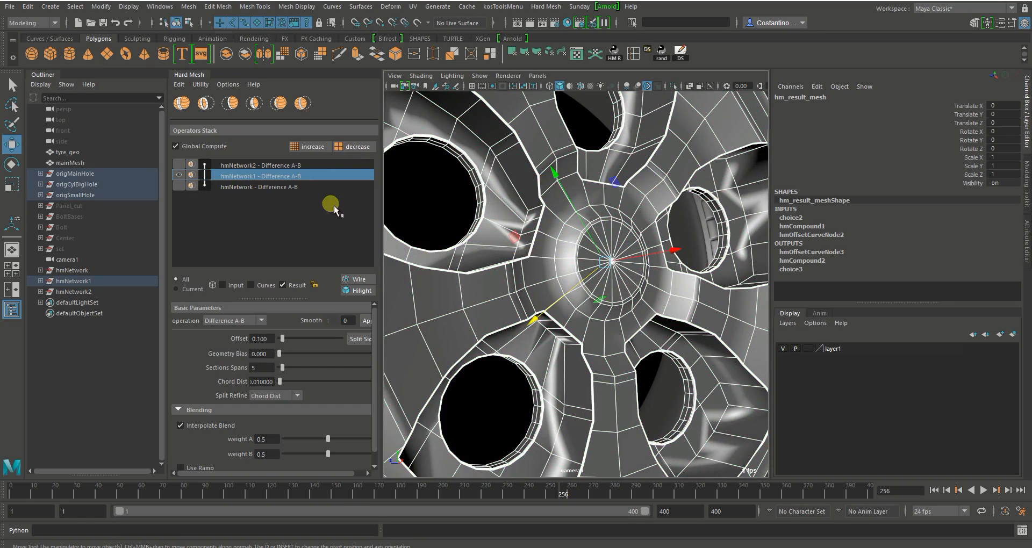
{"action": "left_click", "coordinate": [312, 146]}
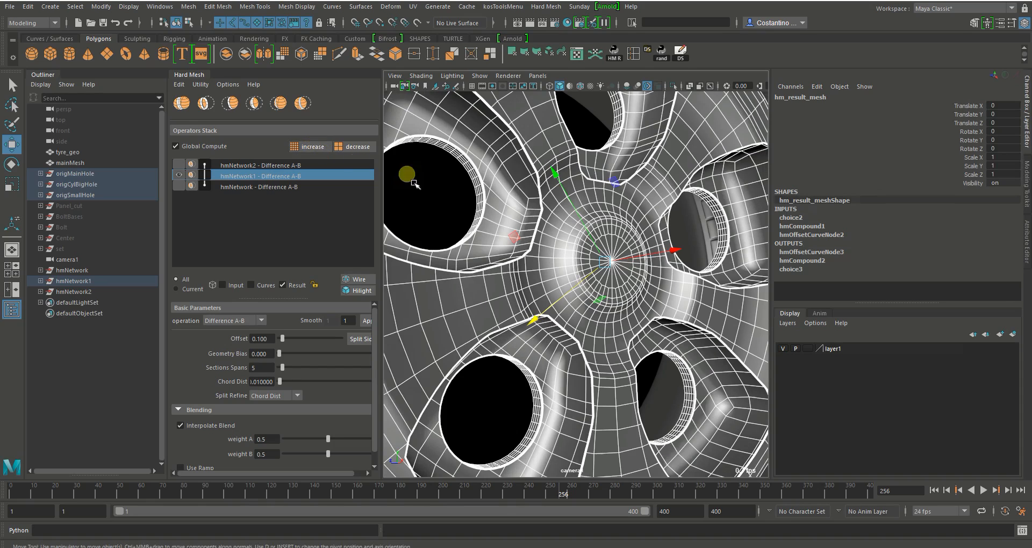
{"action": "left_click", "coordinate": [312, 146]}
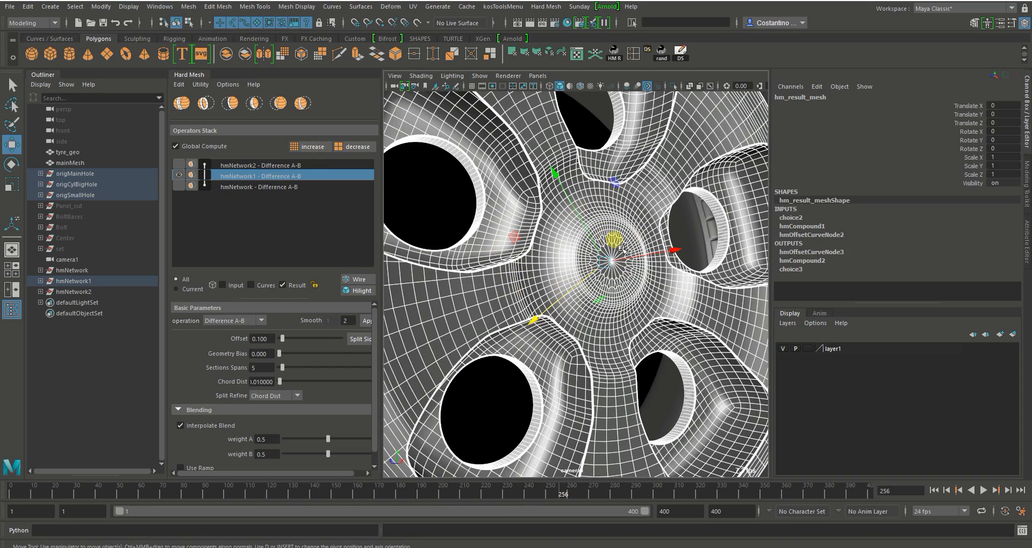
{"action": "left_click_drag", "start_coordinate": [622, 248], "coordinate": [614, 251], "text": "alt"}
{"action": "left_click", "coordinate": [179, 164]}
{"action": "left_click", "coordinate": [509, 242]}
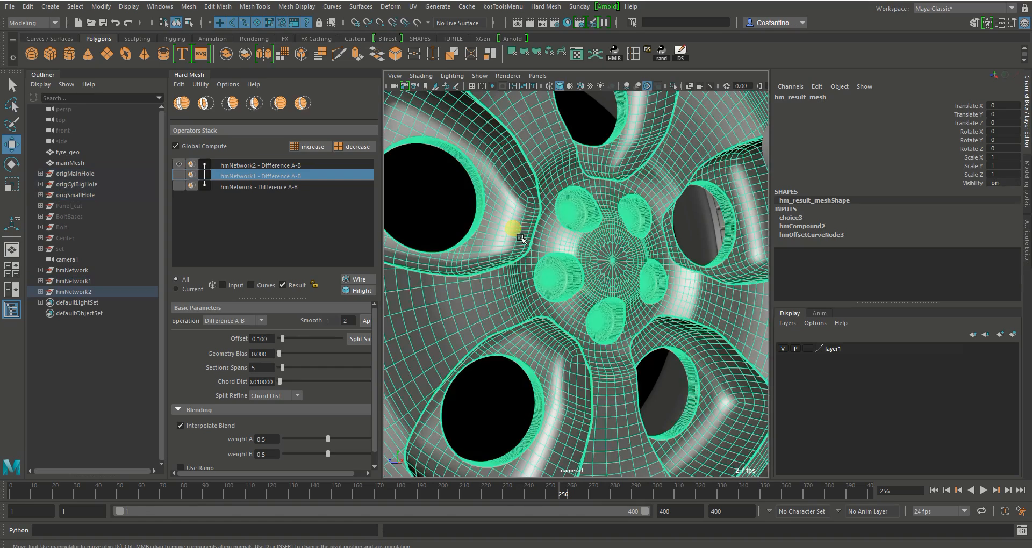
- Widen the Hard Mesh panel and apply a smooth level of 1 to the small cylinders of the hmNetwork2 operation
{"action": "left_click_drag", "start_coordinate": [516, 247], "coordinate": [586, 306], "text": "alt"}
{"action": "left_click_drag", "start_coordinate": [488, 266], "coordinate": [554, 216], "text": "alt"}
{"action": "right_click_drag", "start_coordinate": [553, 216], "coordinate": [433, 202], "text": "alt"}
{"action": "left_click", "coordinate": [458, 200]}
{"action": "left_click_drag", "start_coordinate": [462, 203], "coordinate": [529, 232], "text": "alt"}
{"action": "right_click_drag", "start_coordinate": [529, 232], "coordinate": [639, 236], "text": "alt"}
{"action": "left_click", "coordinate": [643, 236]}
{"action": "left_click_drag", "start_coordinate": [642, 237], "coordinate": [555, 294], "text": "alt"}
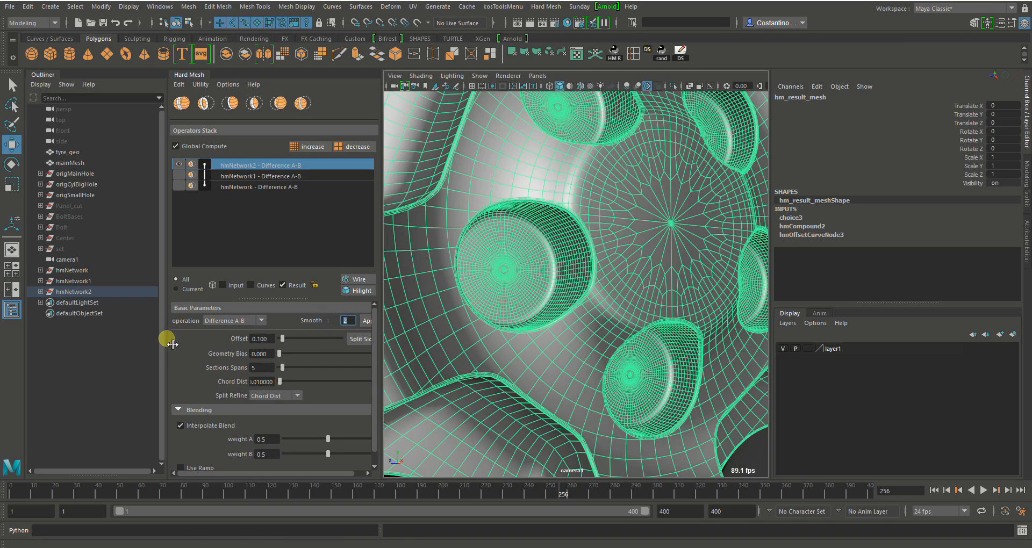
{"action": "left_click_drag", "start_coordinate": [385, 323], "coordinate": [408, 321]}
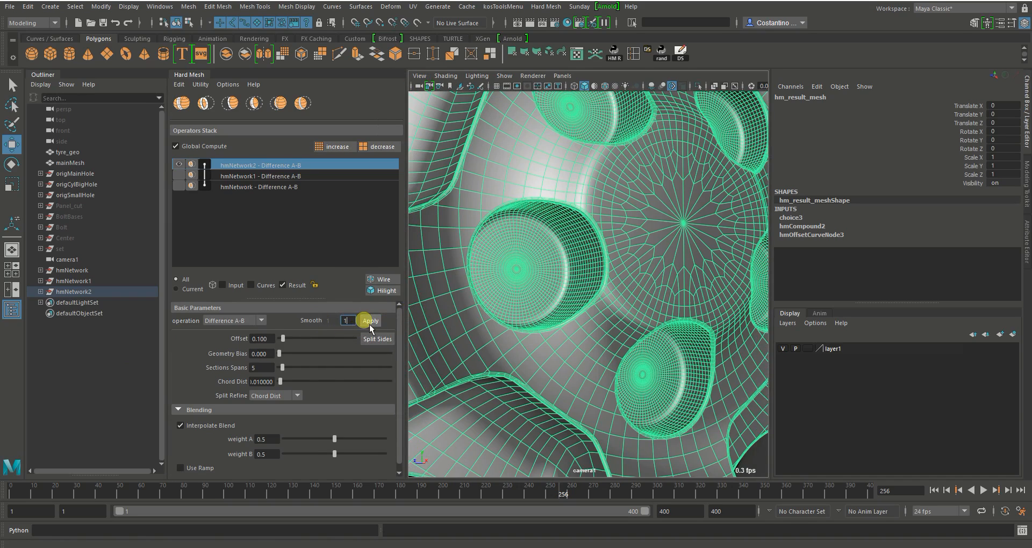
{"action": "left_click", "coordinate": [381, 323]}
- Clear the selection and inspect the whole rim with its large openings and small hub holes
{"action": "mouse_move", "coordinate": [647, 260]}
{"action": "left_mouse_down", "text": "alt"}
{"action": "mouse_move", "coordinate": [598, 262]}
{"action": "mouse_move", "coordinate": [590, 289]}
{"action": "mouse_move", "coordinate": [610, 294]}
{"action": "mouse_move", "coordinate": [568, 285]}
{"action": "mouse_move", "coordinate": [649, 247]}
{"action": "left_mouse_up", "text": "alt"}
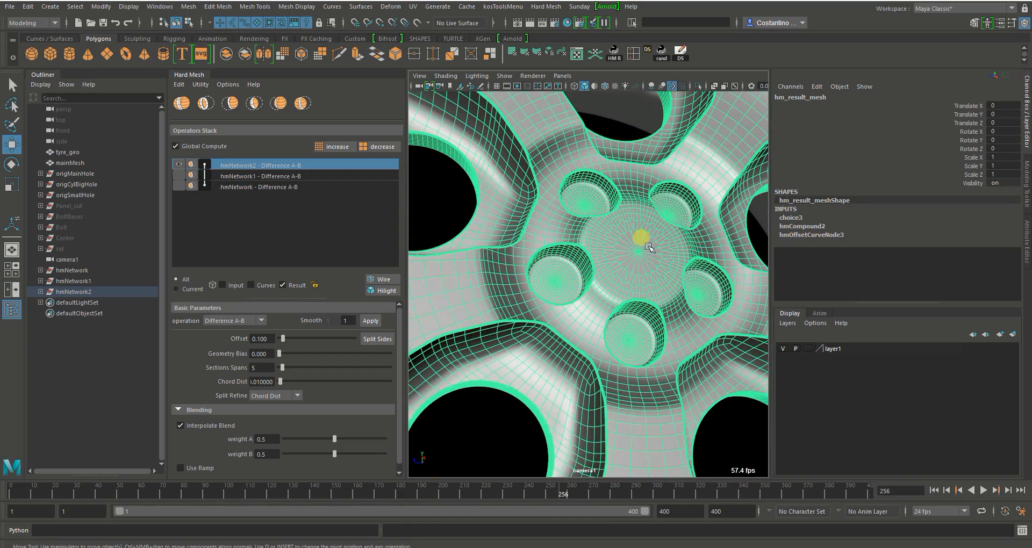
{"action": "right_click_drag", "start_coordinate": [690, 268], "coordinate": [522, 309], "text": "alt"}
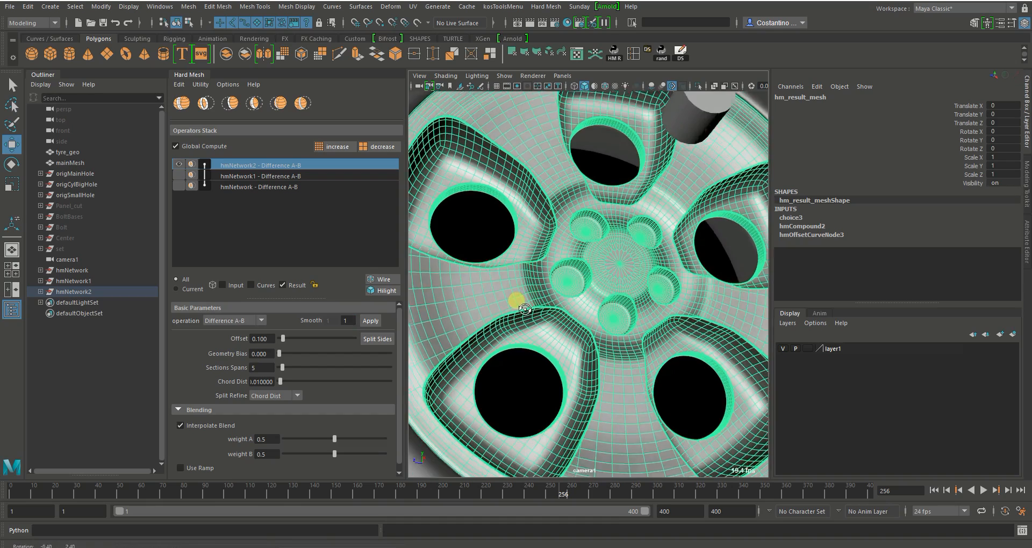
{"action": "left_click_drag", "start_coordinate": [523, 309], "coordinate": [525, 325], "text": "alt"}
{"action": "left_click", "coordinate": [483, 251]}
{"action": "left_click_drag", "start_coordinate": [561, 277], "coordinate": [707, 203], "text": "alt"}
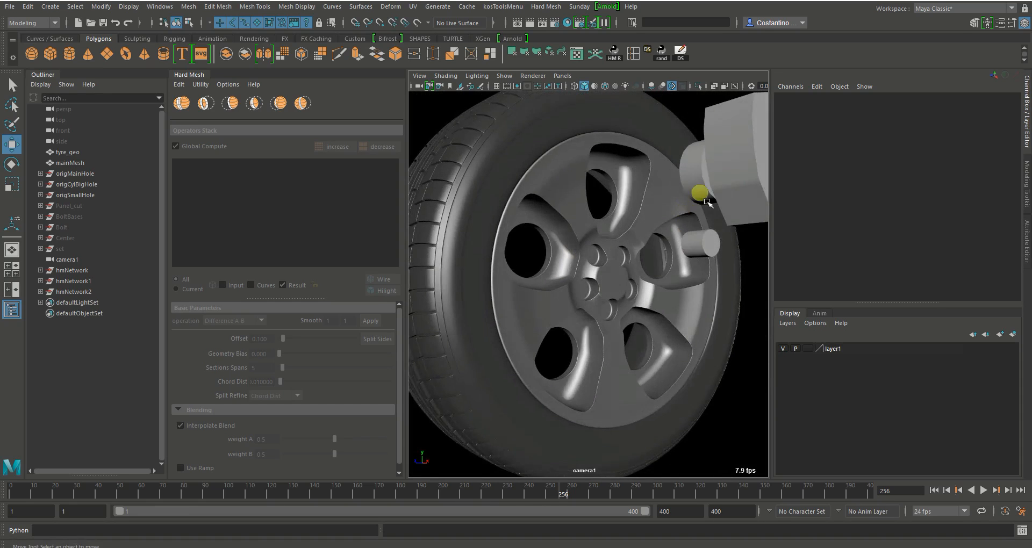
{"action": "middle_click_drag", "start_coordinate": [650, 271], "coordinate": [631, 276], "text": "alt"}
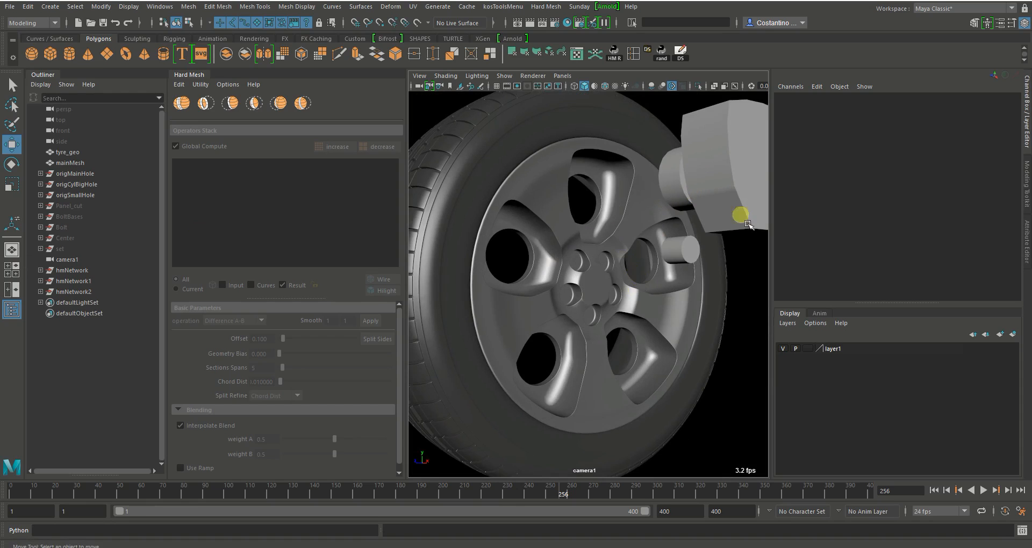
- Hide the origMainHole, origCylBigHole and origSmallHole groups together
{"action": "left_click", "coordinate": [67, 174]}
{"action": "left_click", "coordinate": [79, 187], "text": "ctrl"}
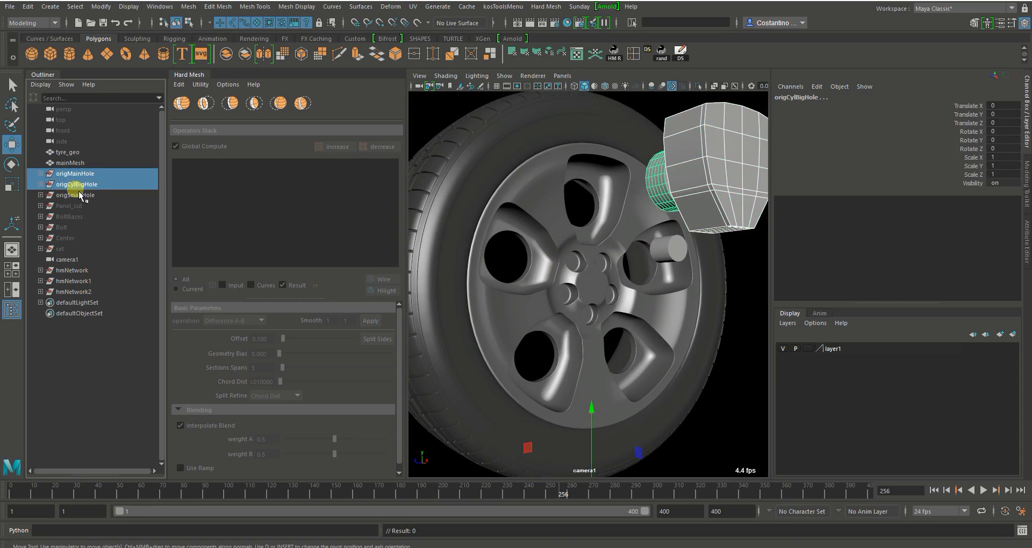
{"action": "left_click", "coordinate": [79, 194], "text": "ctrl"}
{"action": "key", "text": "ctrl+h"}
{"action": "mouse_move", "coordinate": [493, 271]}
{"action": "left_mouse_down", "text": "alt"}
{"action": "mouse_move", "coordinate": [533, 243]}
{"action": "mouse_move", "coordinate": [497, 258]}
{"action": "left_mouse_up", "text": "alt"}
{"action": "right_click_drag", "start_coordinate": [498, 259], "coordinate": [466, 258], "text": "alt"}
- Select the rim result mesh and examine its wireframe around the small hub holes up close
{"action": "left_click", "coordinate": [503, 295]}
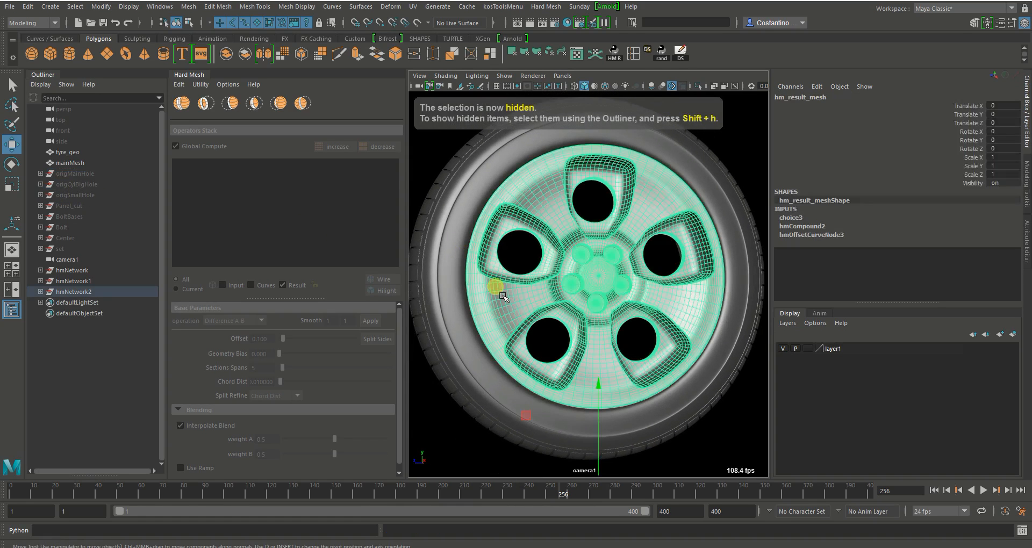
{"action": "right_click_drag", "start_coordinate": [503, 295], "coordinate": [535, 294], "text": "alt"}
{"action": "middle_click_drag", "start_coordinate": [522, 293], "coordinate": [533, 290], "text": "alt"}
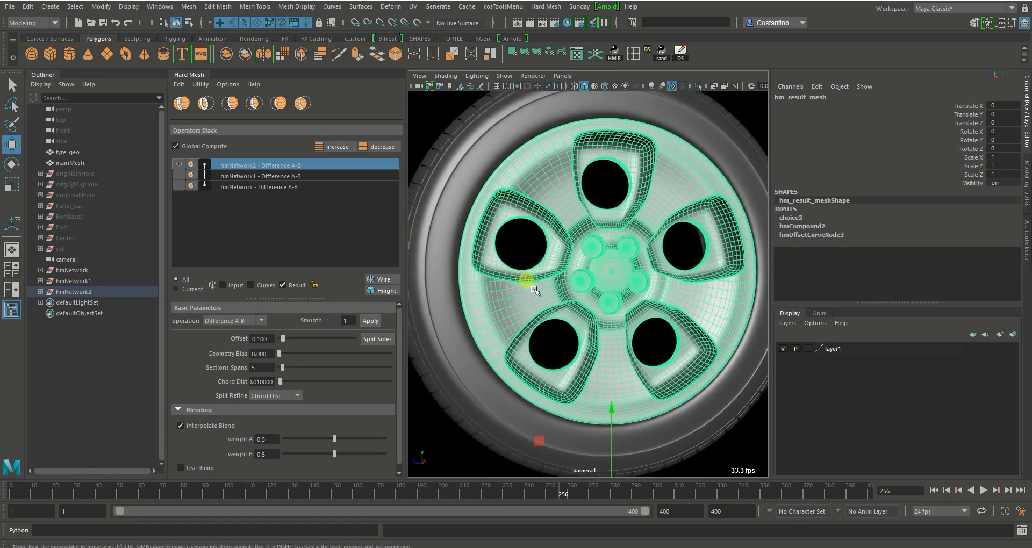
{"action": "right_click_drag", "start_coordinate": [534, 290], "coordinate": [816, 307], "text": "alt"}
{"action": "left_click_drag", "start_coordinate": [605, 277], "coordinate": [539, 273], "text": "alt"}
{"action": "middle_click_drag", "start_coordinate": [539, 273], "coordinate": [577, 286], "text": "alt"}
{"action": "right_click_drag", "start_coordinate": [577, 287], "coordinate": [680, 290], "text": "alt"}
{"action": "left_click_drag", "start_coordinate": [679, 290], "coordinate": [649, 283], "text": "alt"}
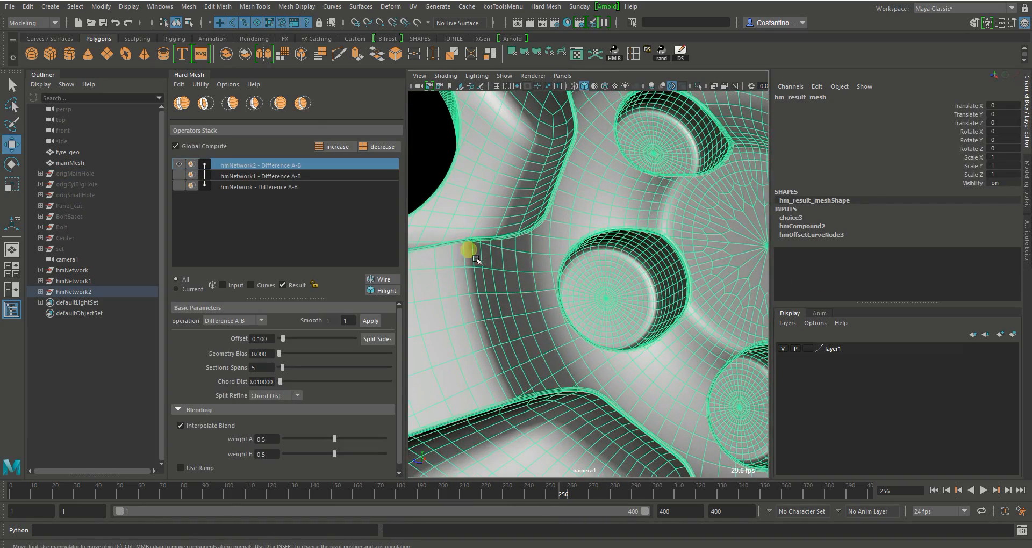
{"action": "left_click_drag", "start_coordinate": [664, 336], "coordinate": [620, 317], "text": "alt"}
{"action": "left_click_drag", "start_coordinate": [616, 255], "coordinate": [604, 341], "text": "alt"}
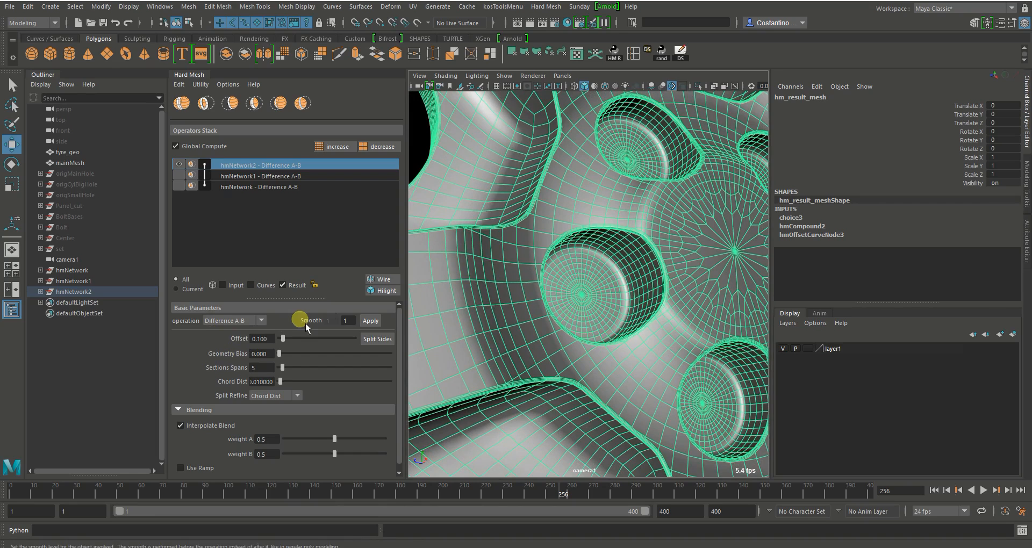
- Turn off the wireframe highlight on the selected rim result and display the intersection and offset curves
{"action": "left_click", "coordinate": [385, 292]}
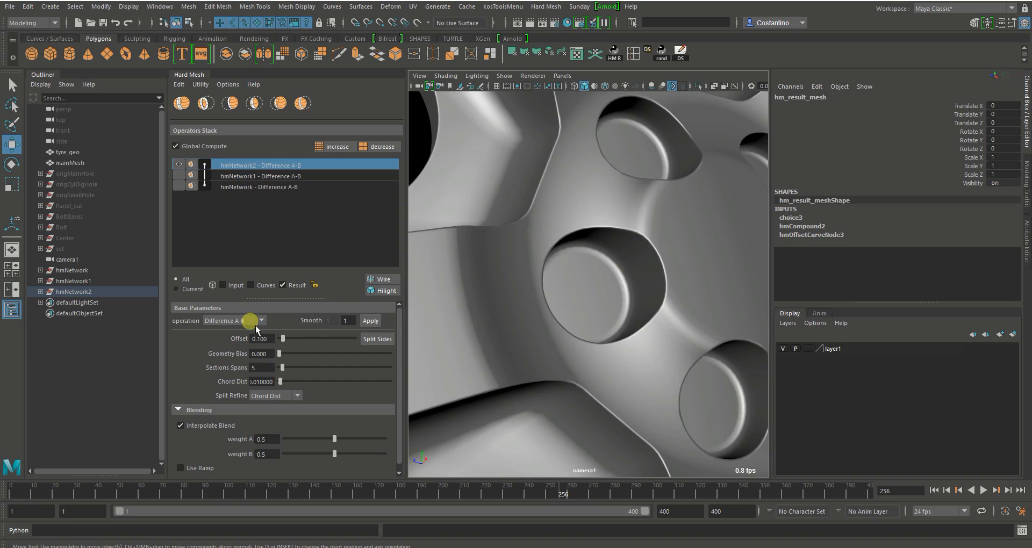
{"action": "right_click_drag", "start_coordinate": [553, 245], "coordinate": [503, 240], "text": "alt"}
{"action": "mouse_move", "coordinate": [503, 240]}
{"action": "middle_mouse_down", "text": "alt"}
{"action": "mouse_move", "coordinate": [488, 242]}
{"action": "mouse_move", "coordinate": [495, 246]}
{"action": "middle_mouse_up", "text": "alt"}
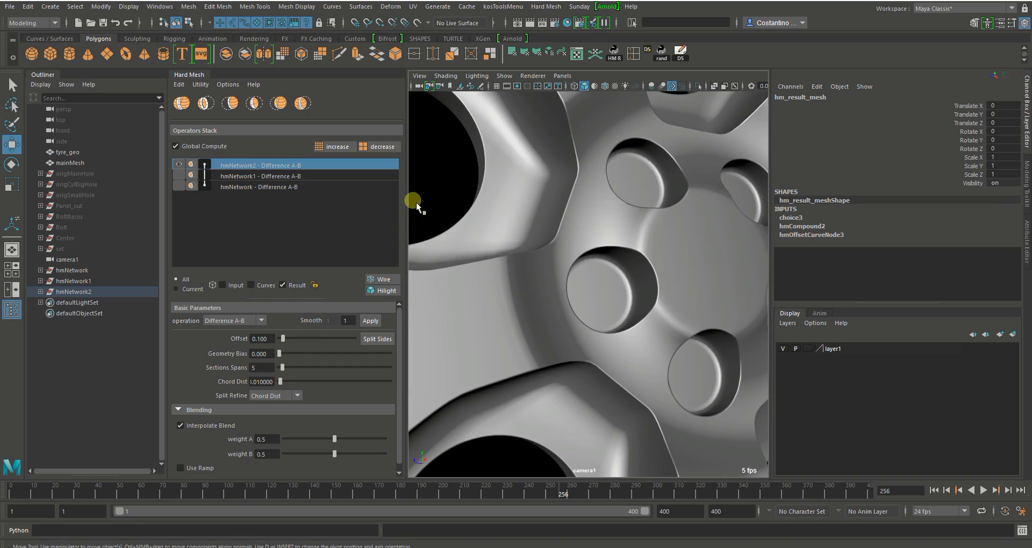
{"action": "left_click", "coordinate": [262, 293]}
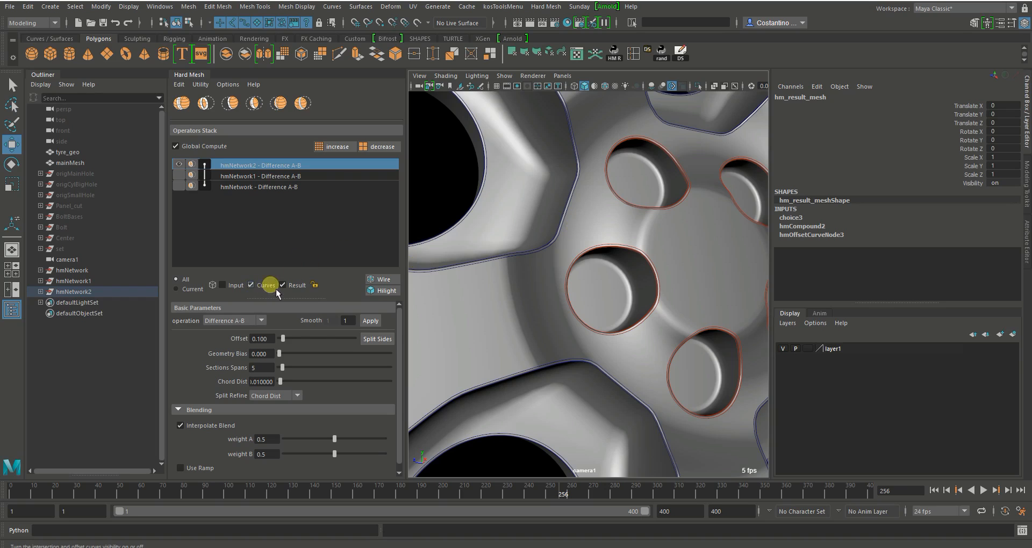
- Go through the hmNetwork, hmNetwork1 and hmNetwork2 operators to compare which hole curves belong to each one
{"action": "left_click", "coordinate": [277, 178]}
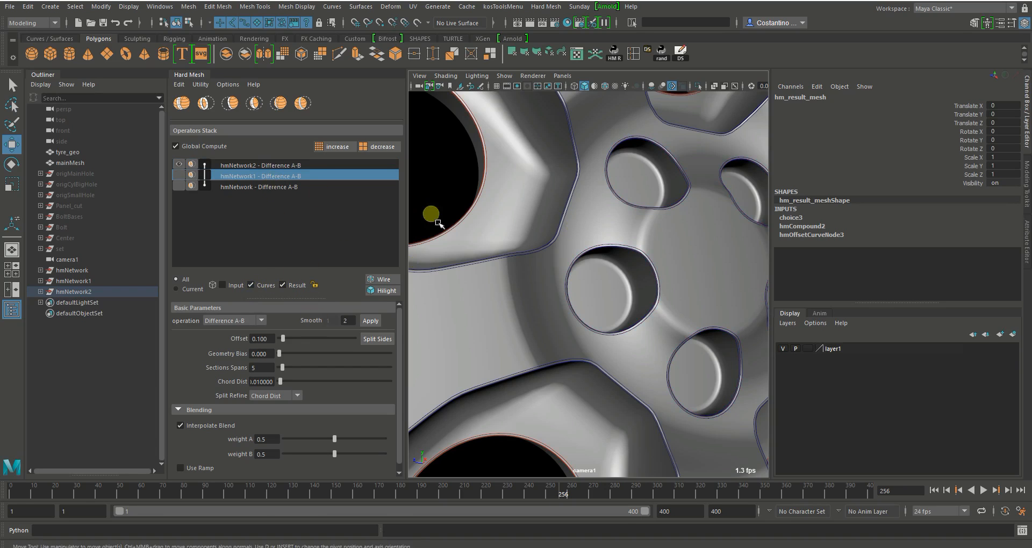
{"action": "left_click", "coordinate": [286, 187]}
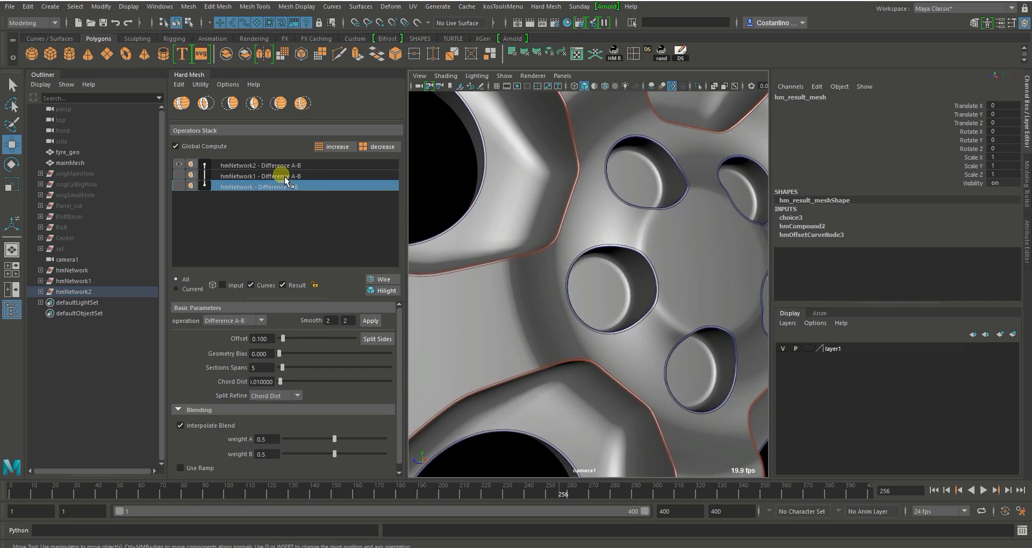
{"action": "left_click", "coordinate": [279, 166]}
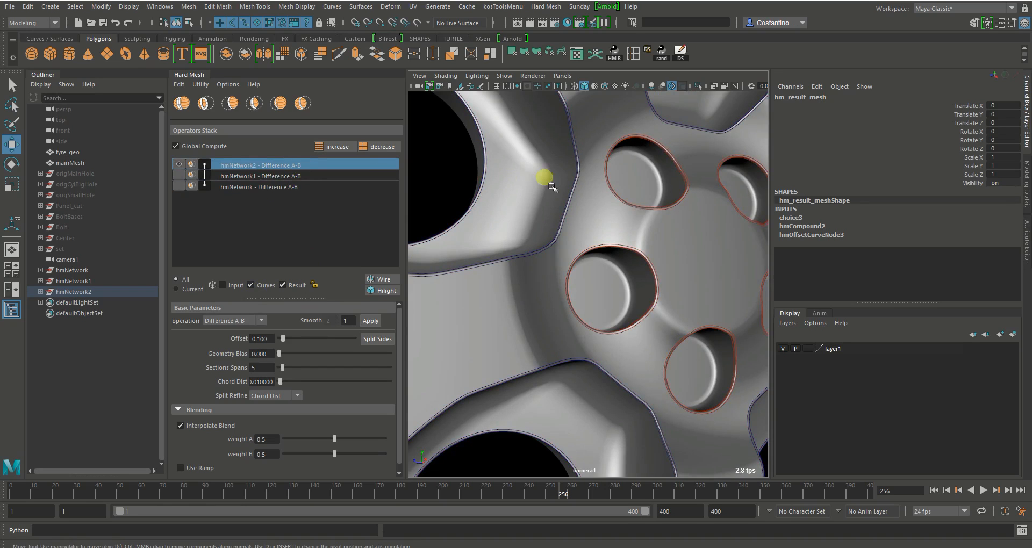
{"action": "left_click", "coordinate": [299, 179]}
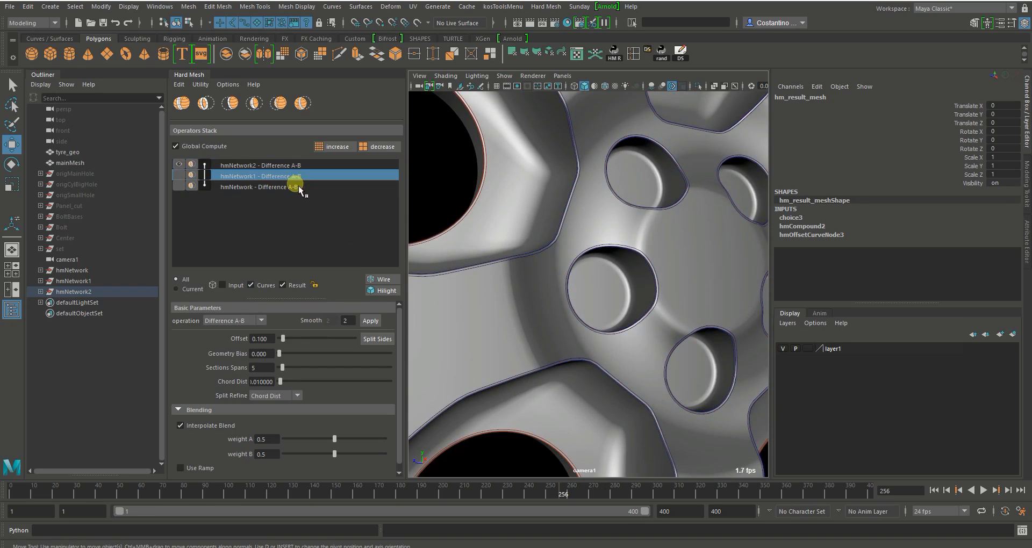
{"action": "left_click", "coordinate": [299, 188]}
{"action": "left_click", "coordinate": [290, 167]}
{"action": "scroll", "coordinate": [564, 265], "scroll_direction": "up", "scroll_amount": 4}
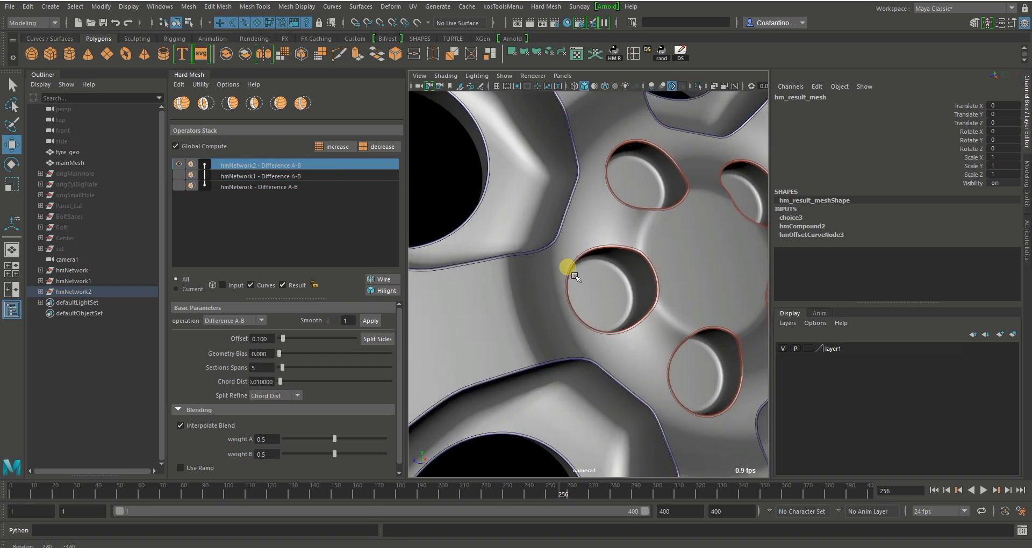
{"action": "mouse_move", "coordinate": [598, 280]}
{"action": "left_mouse_down", "text": "alt"}
{"action": "mouse_move", "coordinate": [588, 273]}
{"action": "mouse_move", "coordinate": [607, 282]}
{"action": "mouse_move", "coordinate": [584, 281]}
{"action": "left_mouse_up", "text": "alt"}
- With the curves hidden, set the hub holes' hmNetwork2 blend to an Offset of 0.275 and 8 Sections Spans
{"action": "left_click", "coordinate": [264, 284]}
{"action": "left_click_drag", "start_coordinate": [299, 344], "coordinate": [293, 345]}
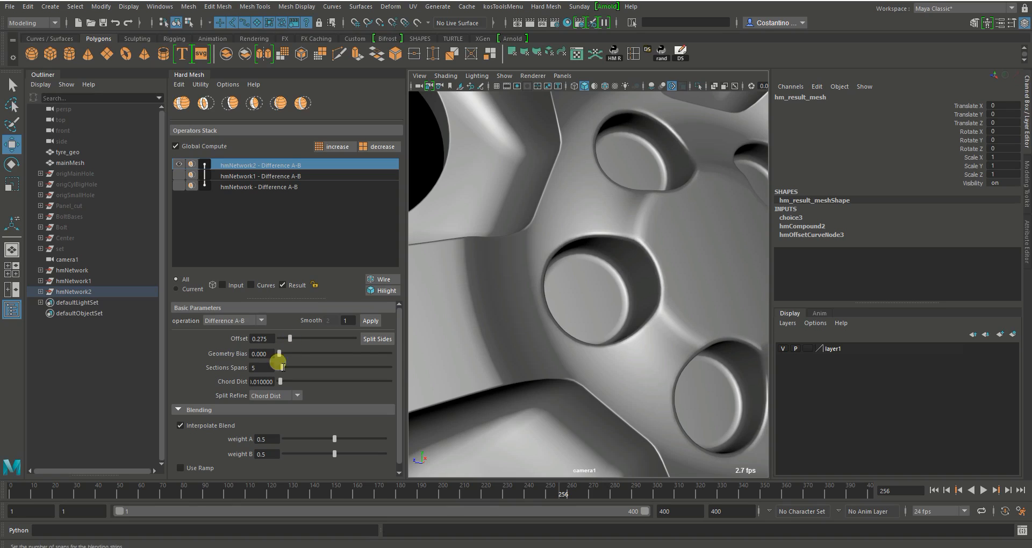
{"action": "left_click", "coordinate": [262, 368]}
{"action": "type", "text": "8"}
{"action": "key", "text": "Return"}
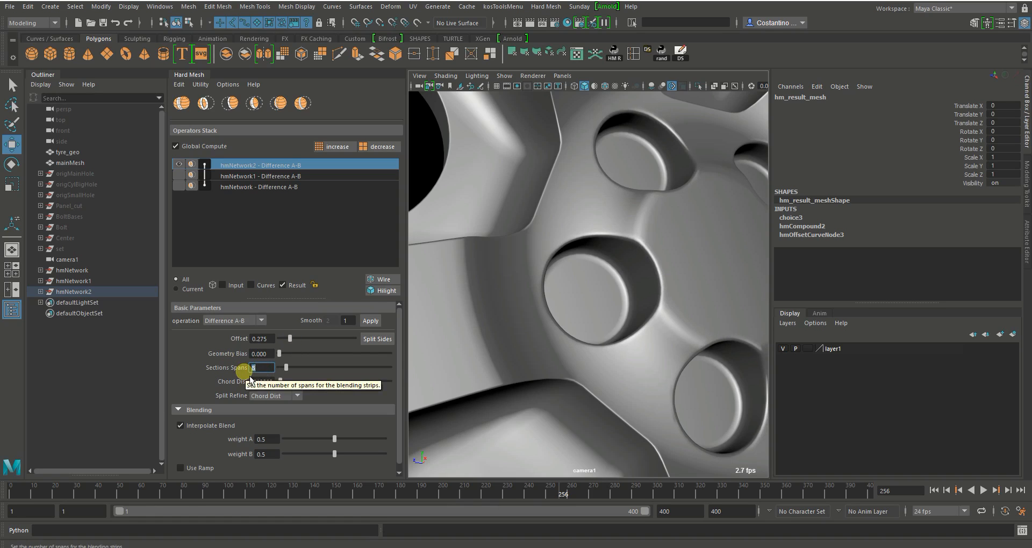
{"action": "mouse_move", "coordinate": [564, 277]}
{"action": "left_mouse_down", "text": "alt"}
{"action": "mouse_move", "coordinate": [571, 286]}
{"action": "mouse_move", "coordinate": [554, 268]}
{"action": "left_mouse_up", "text": "alt"}
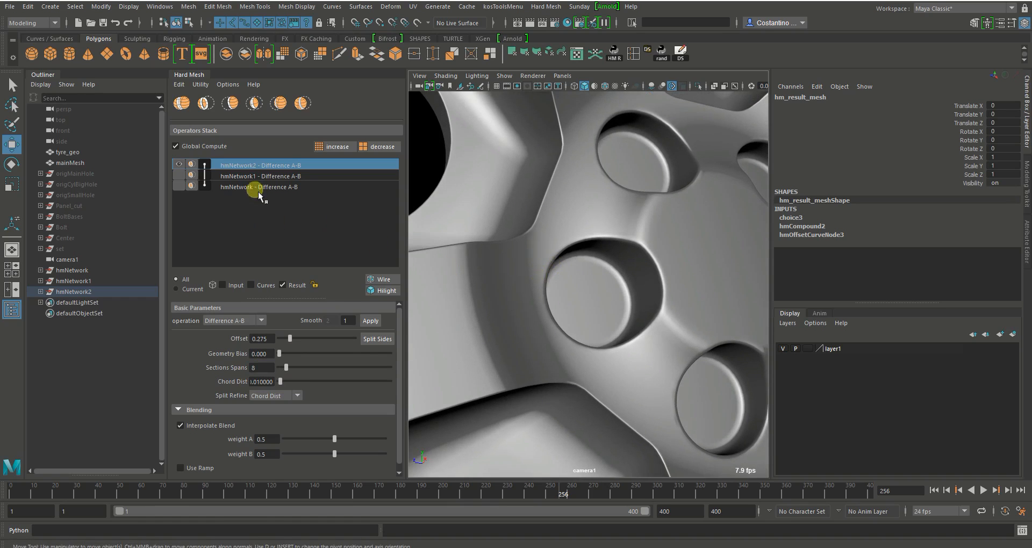
- Show the curves again, select the hmNetwork1 operator and display its result around a large round hole
{"action": "left_click", "coordinate": [265, 290]}
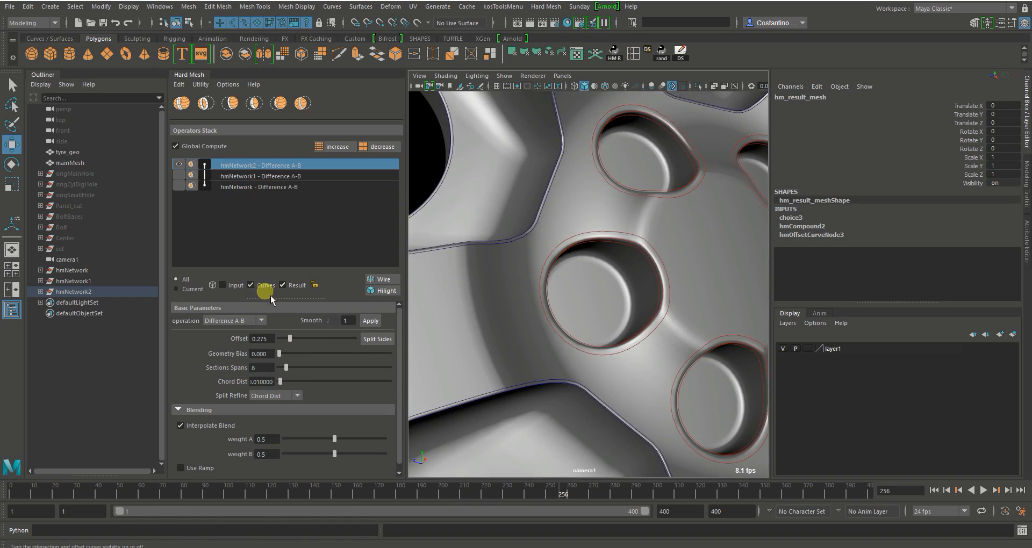
{"action": "left_click", "coordinate": [263, 175]}
{"action": "left_click", "coordinate": [522, 234]}
{"action": "left_click_drag", "start_coordinate": [525, 237], "coordinate": [593, 255], "text": "alt"}
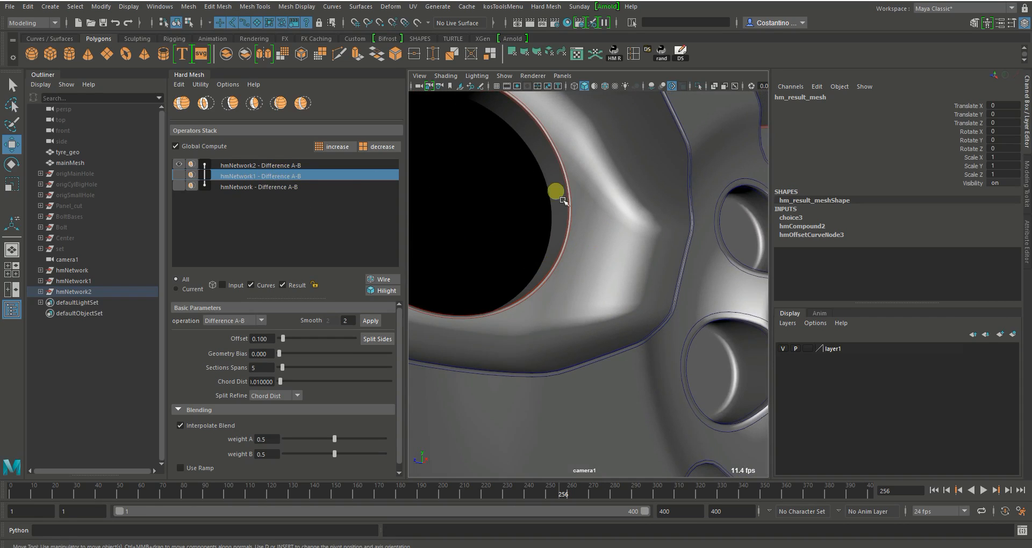
{"action": "left_click_drag", "start_coordinate": [603, 254], "coordinate": [587, 249], "text": "alt"}
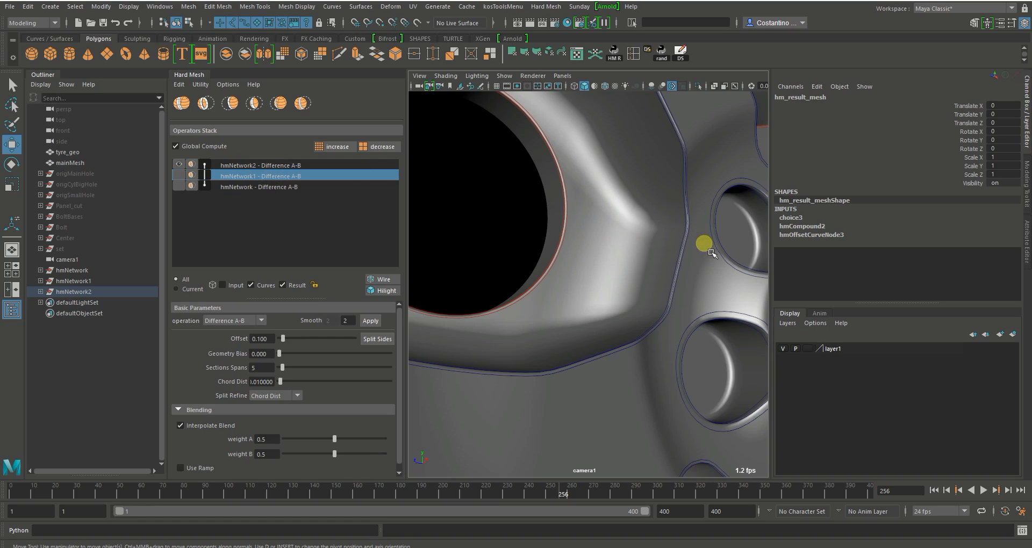
{"action": "mouse_move", "coordinate": [626, 223]}
{"action": "left_mouse_down", "text": "alt"}
{"action": "mouse_move", "coordinate": [590, 201]}
{"action": "mouse_move", "coordinate": [619, 224]}
{"action": "left_mouse_up", "text": "alt"}
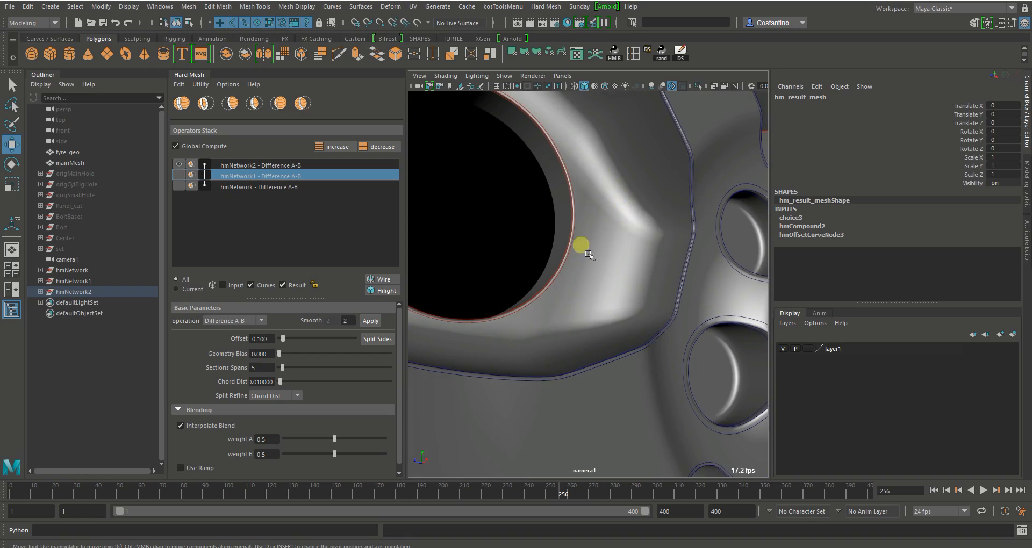
{"action": "left_click", "coordinate": [179, 175]}
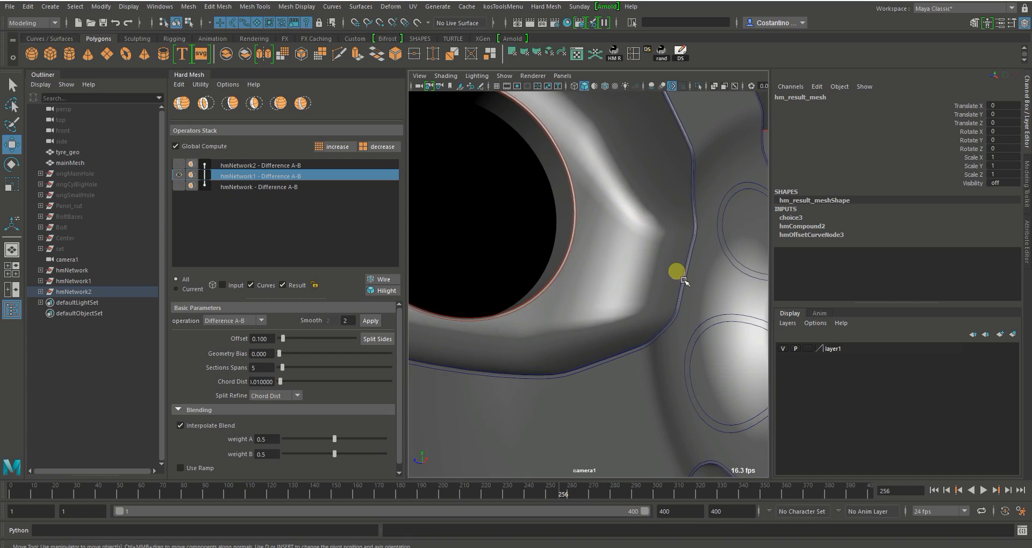
{"action": "left_click_drag", "start_coordinate": [566, 260], "coordinate": [557, 271], "text": "alt"}
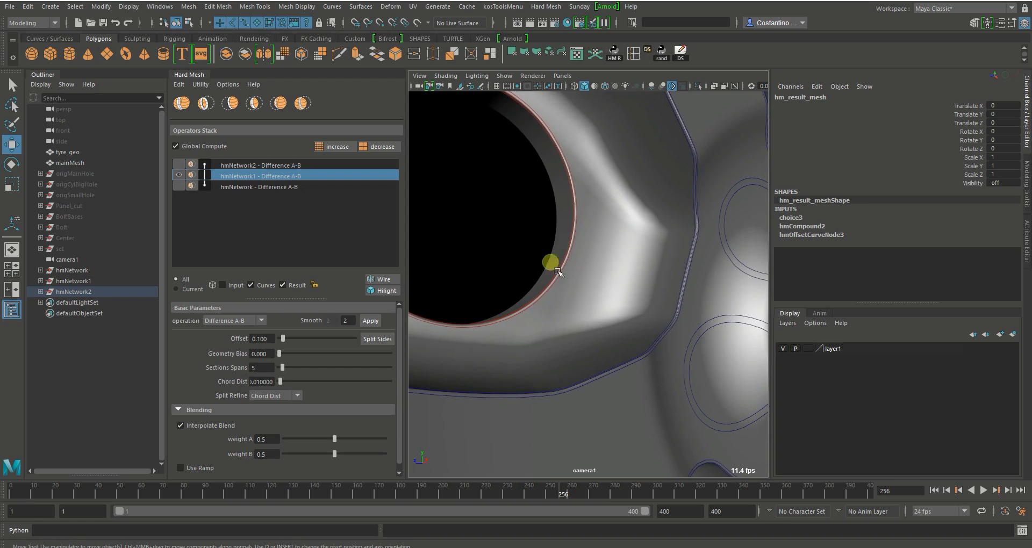
{"action": "mouse_move", "coordinate": [651, 288]}
{"action": "right_mouse_down", "text": "alt"}
{"action": "mouse_move", "coordinate": [370, 290]}
{"action": "mouse_move", "coordinate": [662, 277]}
{"action": "right_mouse_up", "text": "alt"}
- Widen the large round holes' hmNetwork1 Offset to 0.580 and decrease the smooth level of all involved meshes by one
{"action": "left_click_drag", "start_coordinate": [209, 176], "coordinate": [213, 185]}
{"action": "left_click_drag", "start_coordinate": [293, 346], "coordinate": [307, 344]}
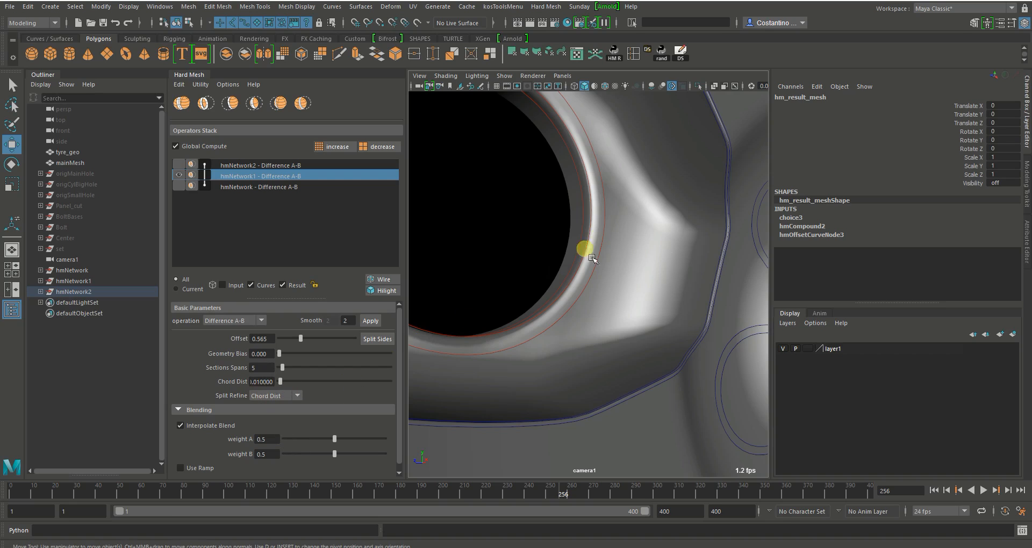
{"action": "left_click", "coordinate": [382, 147]}
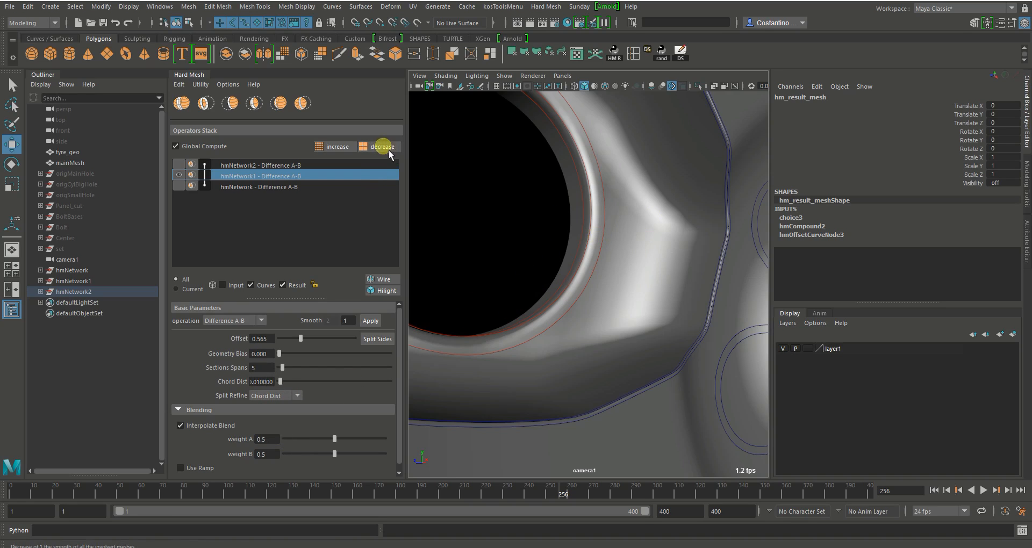
{"action": "mouse_move", "coordinate": [300, 339]}
{"action": "left_mouse_down"}
{"action": "mouse_move", "coordinate": [285, 342]}
{"action": "mouse_move", "coordinate": [309, 342]}
{"action": "mouse_move", "coordinate": [279, 339]}
{"action": "mouse_move", "coordinate": [311, 342]}
{"action": "left_mouse_up"}
- Set hmNetwork1's Sections Spans to 8 and blending weights A and B to 0.0, and hide the curves
{"action": "left_click", "coordinate": [262, 367]}
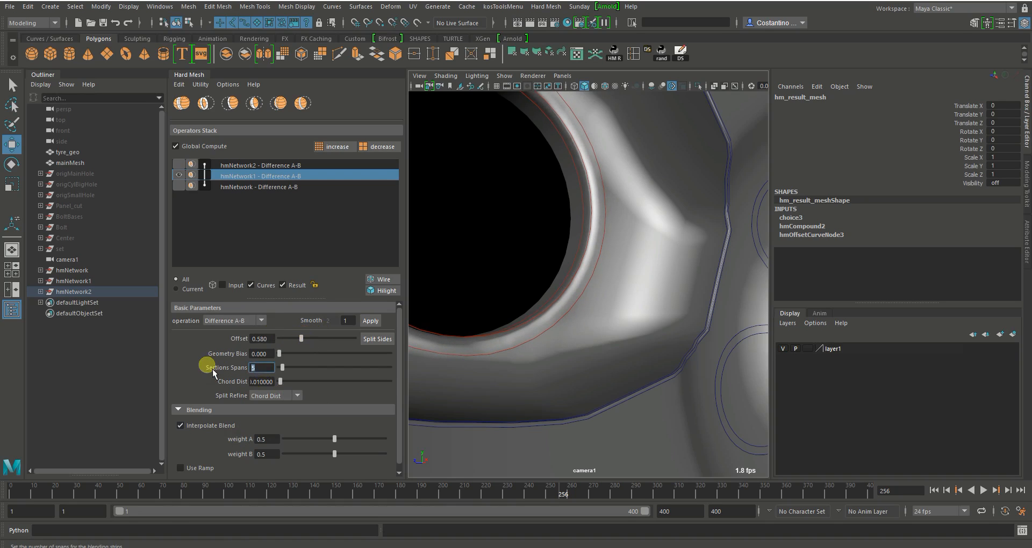
{"action": "type", "text": "8"}
{"action": "key", "text": "Return"}
{"action": "left_click_drag", "start_coordinate": [536, 333], "coordinate": [581, 329], "text": "alt"}
{"action": "left_click_drag", "start_coordinate": [327, 446], "coordinate": [295, 461]}
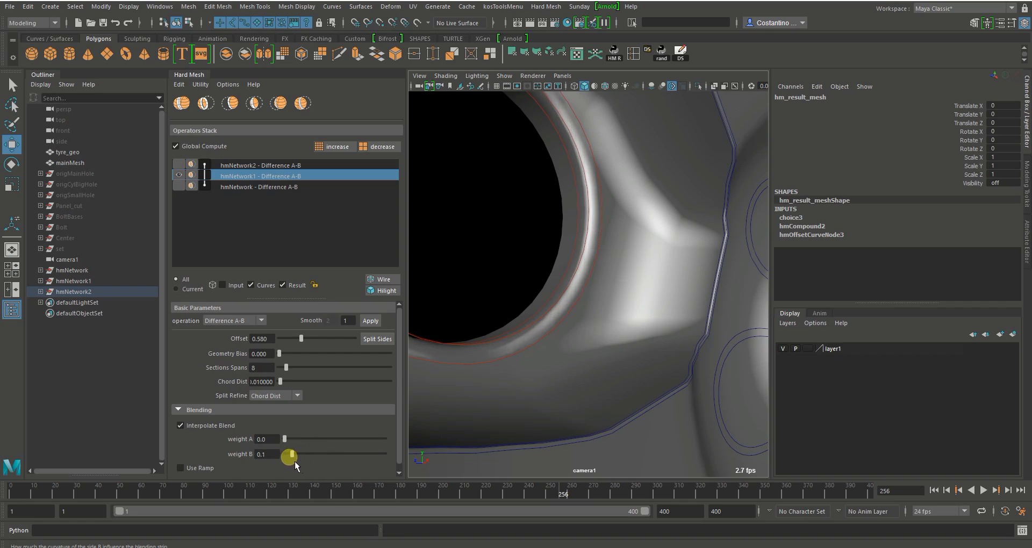
{"action": "left_click", "coordinate": [250, 285]}
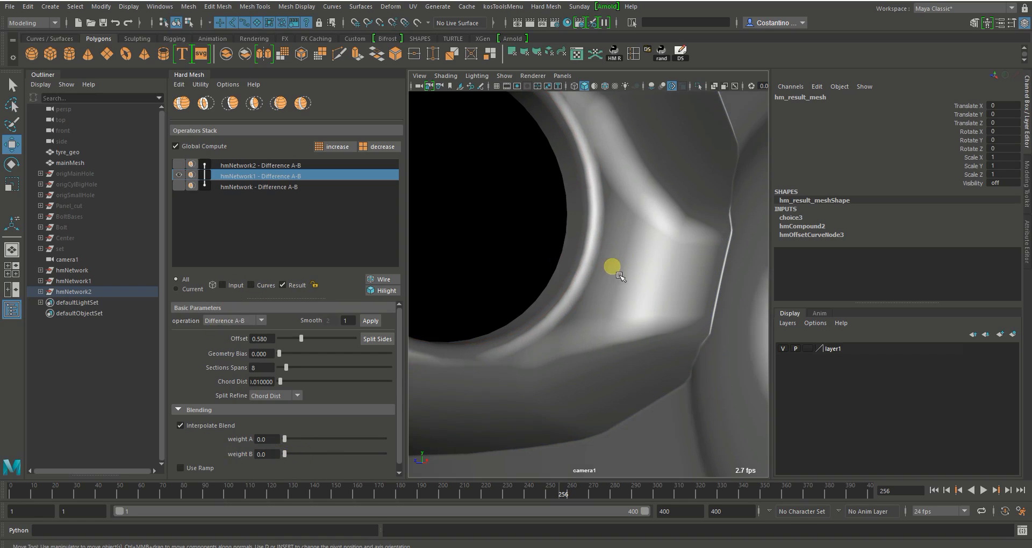
- Raise the hmNetwork1 result's smoothing to level 2 and set its Offset to 0.3
{"action": "key", "text": "3"}
{"action": "mouse_move", "coordinate": [614, 318]}
{"action": "left_mouse_down", "text": "alt"}
{"action": "mouse_move", "coordinate": [634, 327]}
{"action": "mouse_move", "coordinate": [612, 331]}
{"action": "left_mouse_up", "text": "alt"}
{"action": "right_click_drag", "start_coordinate": [612, 331], "coordinate": [597, 330], "text": "alt"}
{"action": "mouse_move", "coordinate": [597, 332]}
{"action": "left_mouse_down", "text": "alt"}
{"action": "mouse_move", "coordinate": [535, 335]}
{"action": "mouse_move", "coordinate": [585, 323]}
{"action": "left_mouse_up", "text": "alt"}
{"action": "left_click_drag", "start_coordinate": [542, 252], "coordinate": [507, 277], "text": "alt"}
{"action": "left_click", "coordinate": [271, 339]}
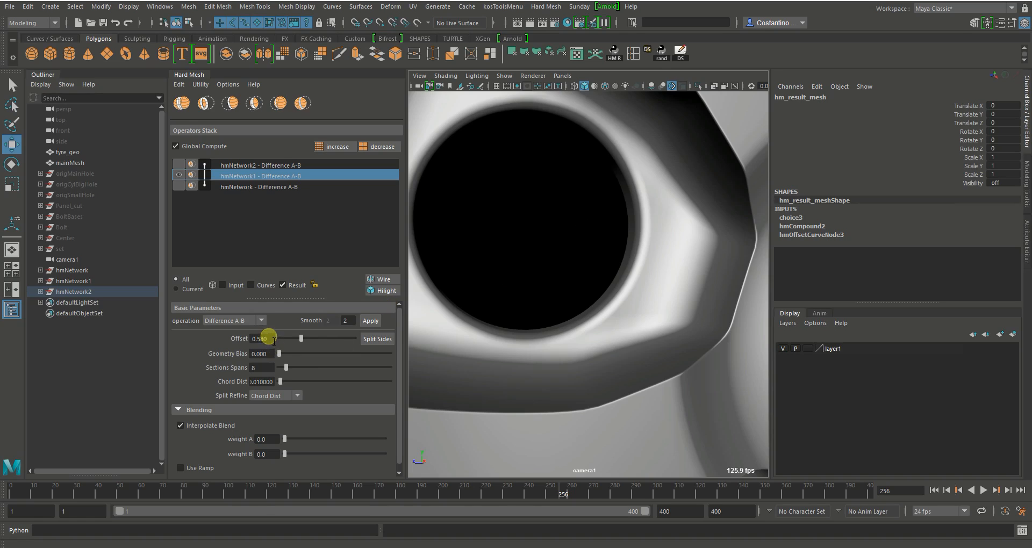
{"action": "left_click_drag", "start_coordinate": [274, 341], "coordinate": [227, 346]}
{"action": "type", "text": "0.3"}
{"action": "key", "text": "Return"}
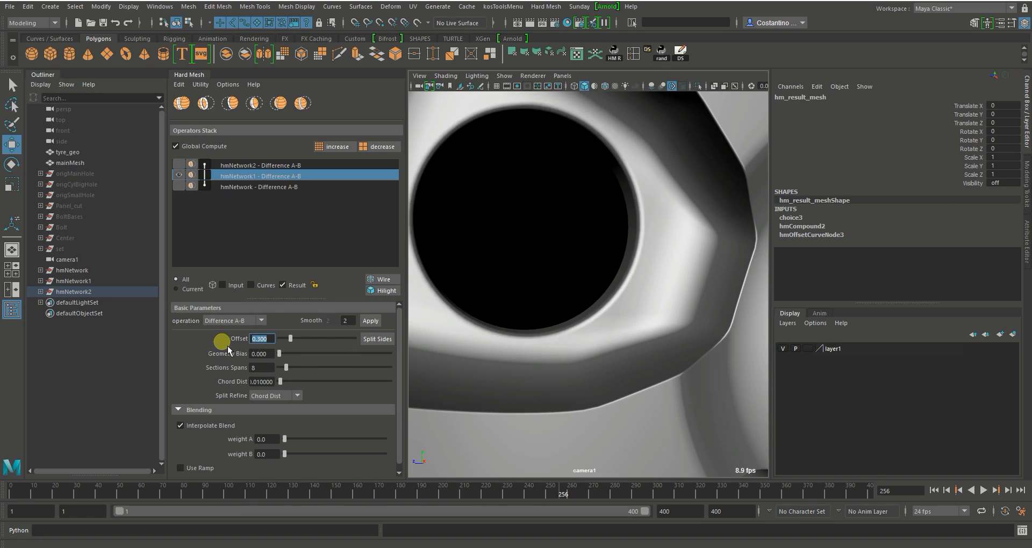
{"action": "left_click_drag", "start_coordinate": [587, 300], "coordinate": [592, 261], "text": "alt"}
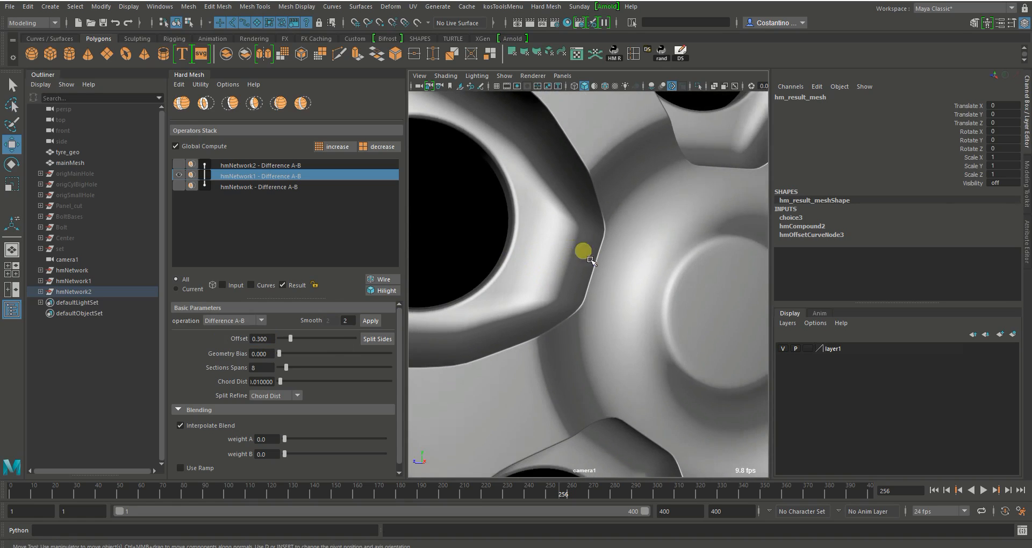
- Display the hmNetwork2 result and bring the whole wheel with all its holes into view
{"action": "left_click", "coordinate": [178, 164]}
{"action": "left_click_drag", "start_coordinate": [583, 299], "coordinate": [438, 300], "text": "alt"}
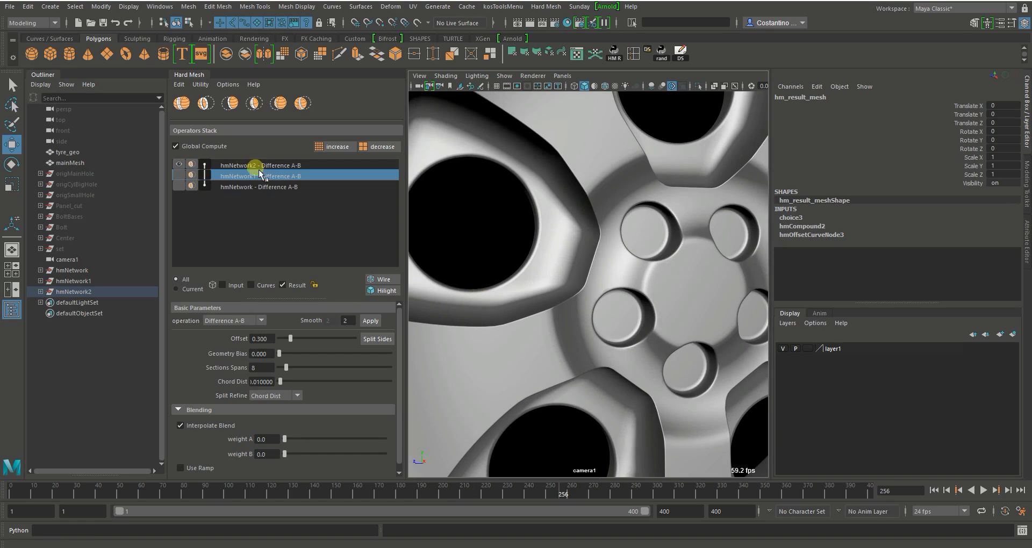
{"action": "mouse_move", "coordinate": [634, 305]}
{"action": "left_mouse_down", "text": "alt"}
{"action": "mouse_move", "coordinate": [665, 332]}
{"action": "mouse_move", "coordinate": [632, 304]}
{"action": "left_mouse_up", "text": "alt"}
{"action": "right_click_drag", "start_coordinate": [632, 305], "coordinate": [543, 301], "text": "alt"}
{"action": "mouse_move", "coordinate": [543, 302]}
{"action": "left_mouse_down", "text": "alt"}
{"action": "mouse_move", "coordinate": [527, 301]}
{"action": "mouse_move", "coordinate": [562, 325]}
{"action": "mouse_move", "coordinate": [501, 309]}
{"action": "mouse_move", "coordinate": [557, 299]}
{"action": "mouse_move", "coordinate": [527, 296]}
{"action": "mouse_move", "coordinate": [539, 310]}
{"action": "left_mouse_up", "text": "alt"}
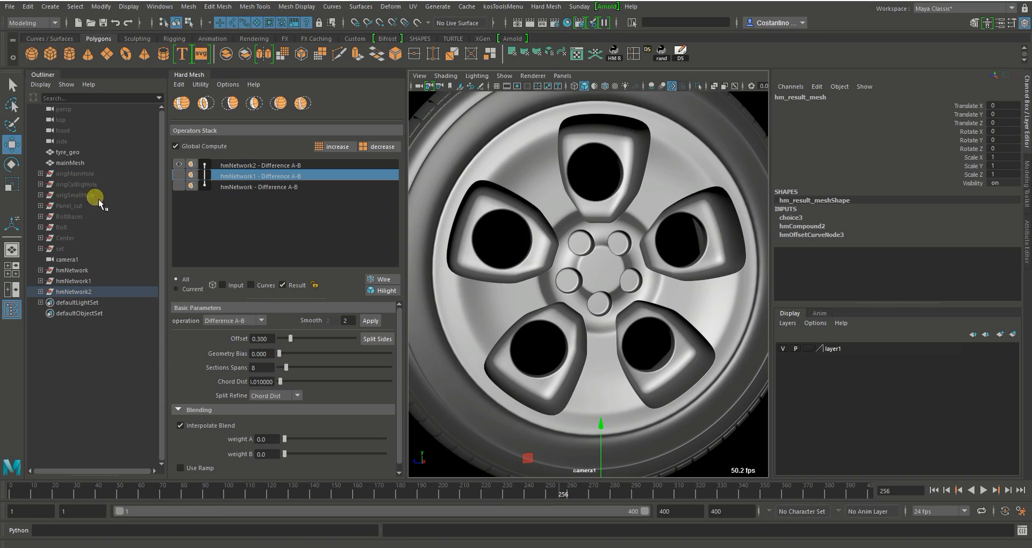
- Unhide the Panel_cut group and view its cutters against the rim at an angle
{"action": "left_click", "coordinate": [83, 209]}
{"action": "key", "text": "shift+h"}
{"action": "left_click_drag", "start_coordinate": [577, 284], "coordinate": [517, 257], "text": "alt"}
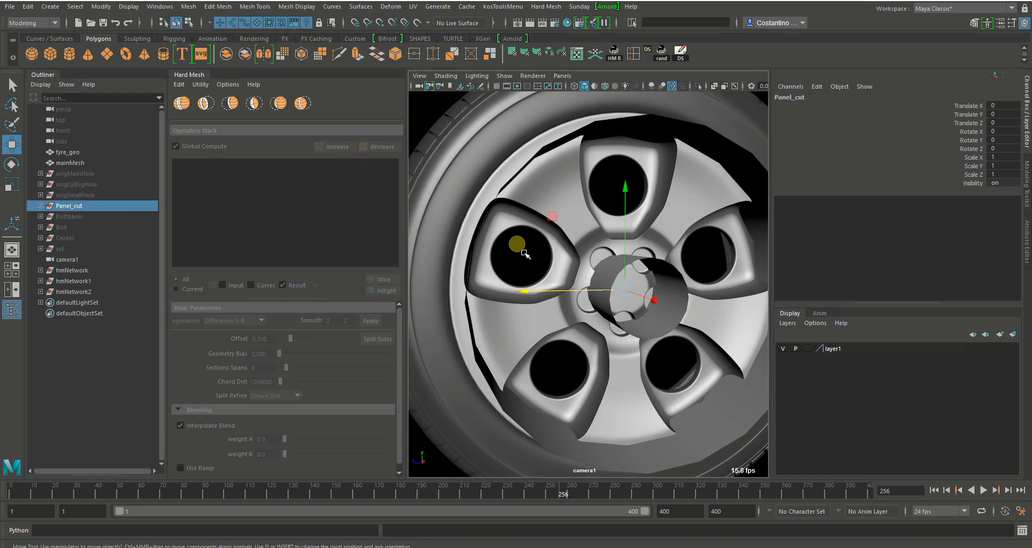
{"action": "key", "text": "q"}
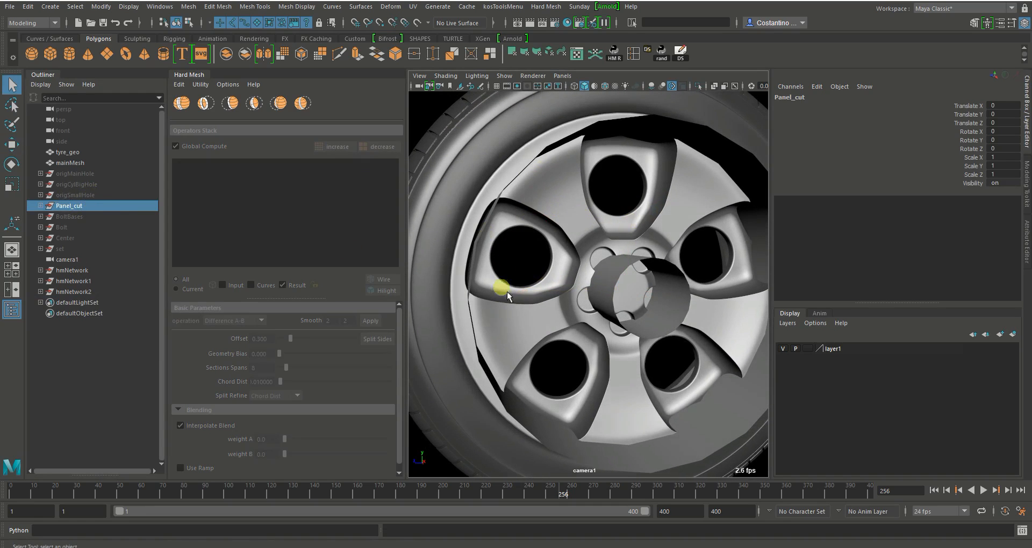
{"action": "left_click_drag", "start_coordinate": [517, 286], "coordinate": [593, 214], "text": "alt"}
- Select the rim result together with the outer Panel_cut ring and turn on the selection wireframe
{"action": "left_click", "coordinate": [592, 214]}
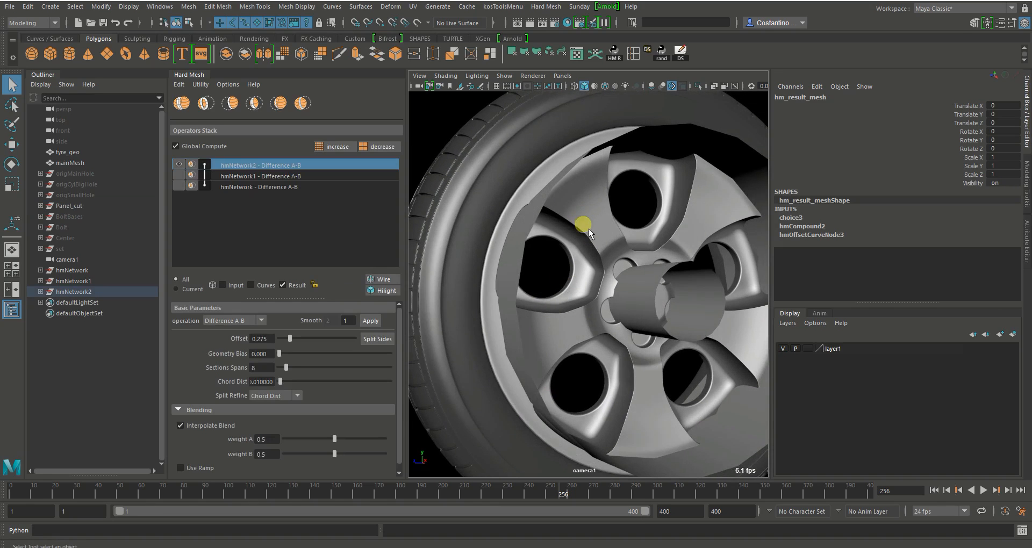
{"action": "left_click", "coordinate": [520, 256]}
{"action": "mouse_move", "coordinate": [532, 266]}
{"action": "left_mouse_down", "text": "alt"}
{"action": "mouse_move", "coordinate": [563, 255]}
{"action": "mouse_move", "coordinate": [545, 254]}
{"action": "left_mouse_up", "text": "alt"}
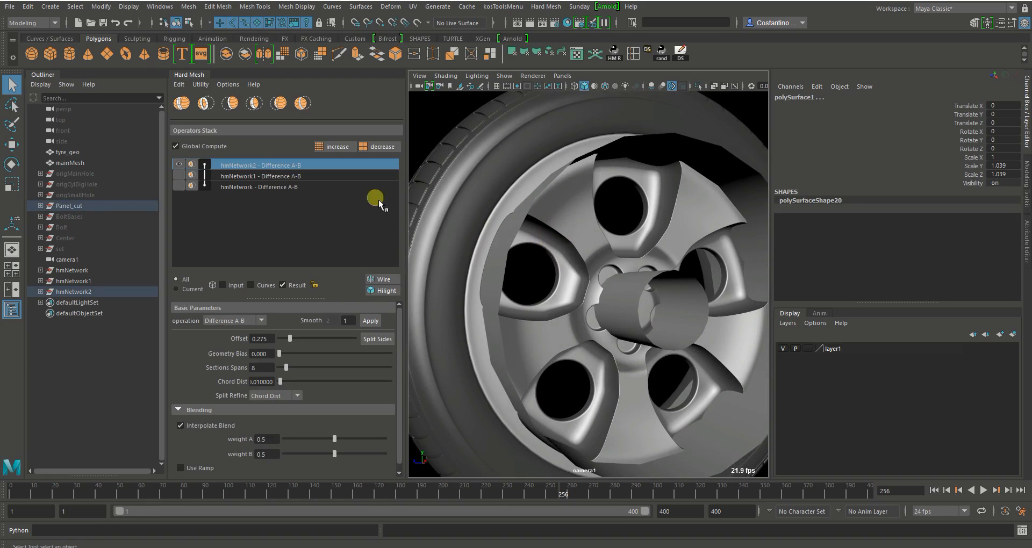
{"action": "left_click", "coordinate": [378, 279]}
{"action": "left_click_drag", "start_coordinate": [469, 300], "coordinate": [527, 283], "text": "alt"}
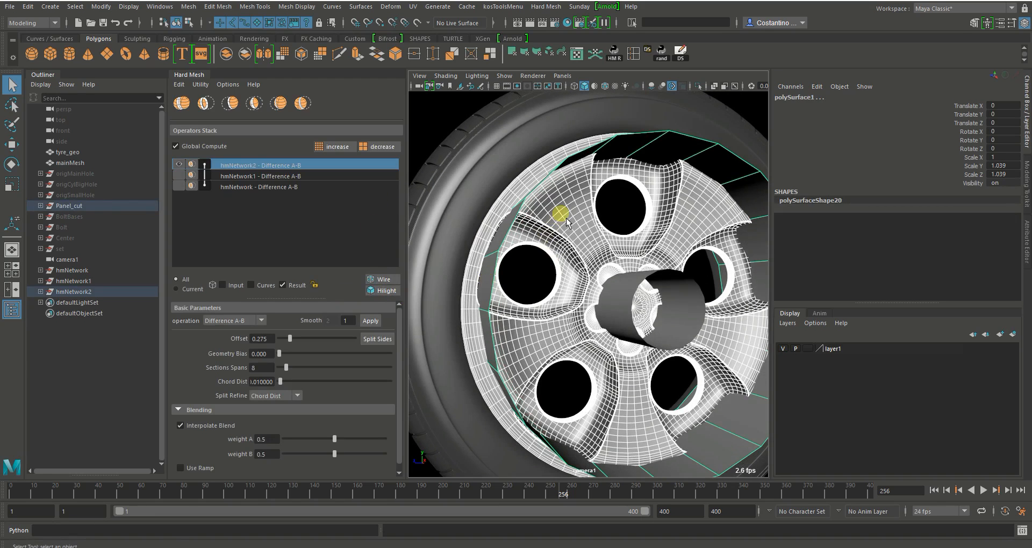
- Reselect the rim result mesh plus the outer Panel_cut ring and create a Hard Mesh Panel B-A operation from them
{"action": "left_click", "coordinate": [555, 246]}
{"action": "left_click", "coordinate": [652, 155]}
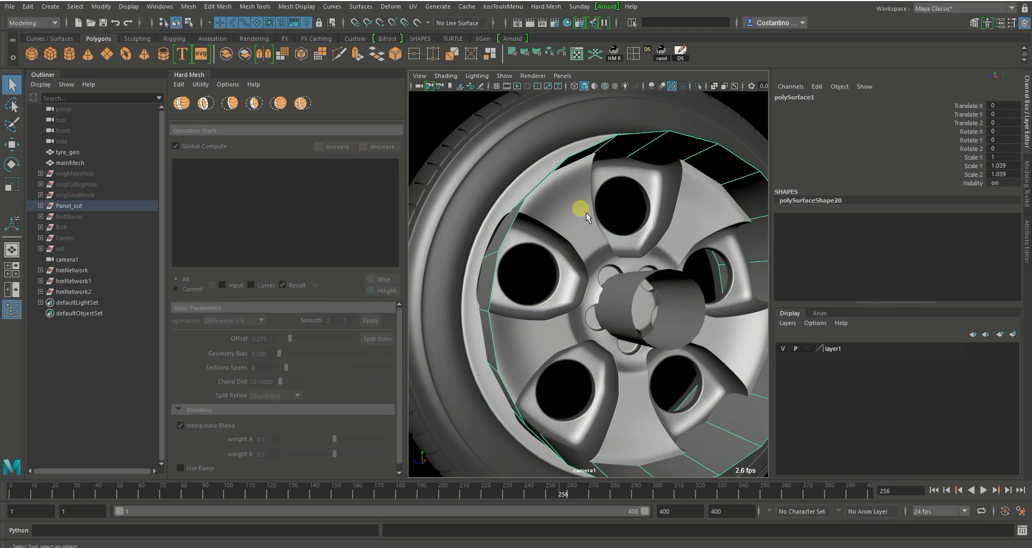
{"action": "left_click", "coordinate": [562, 283]}
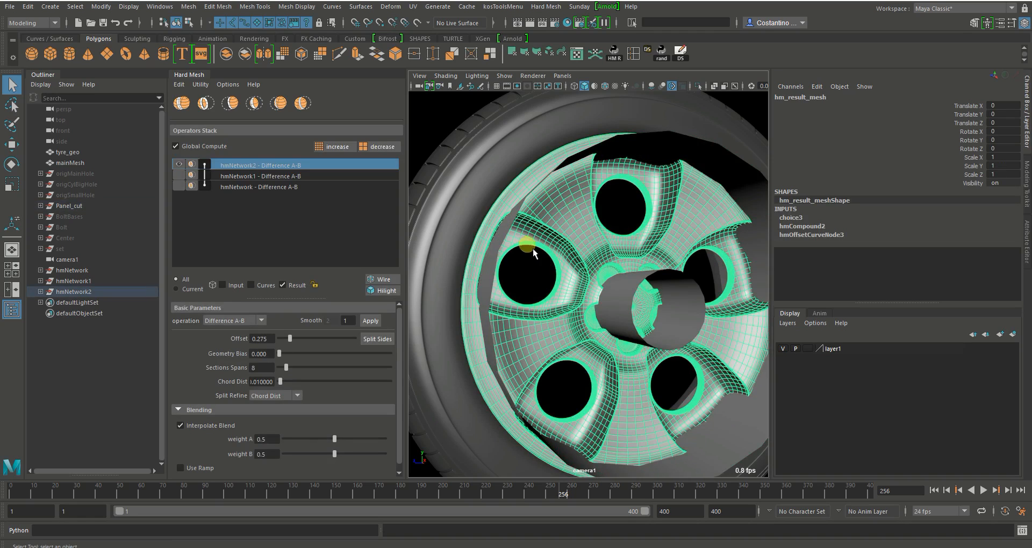
{"action": "left_click", "coordinate": [638, 152]}
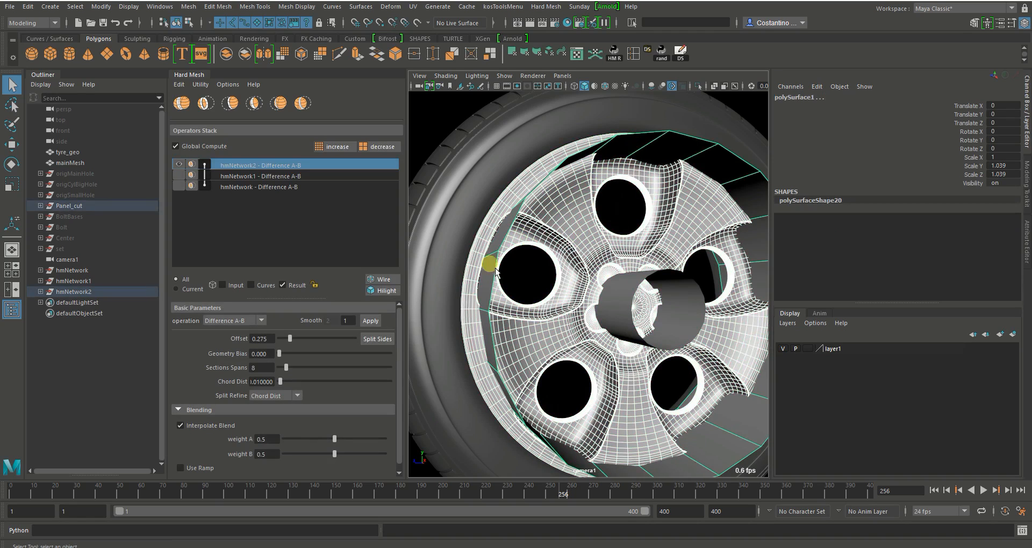
{"action": "left_click", "coordinate": [310, 111]}
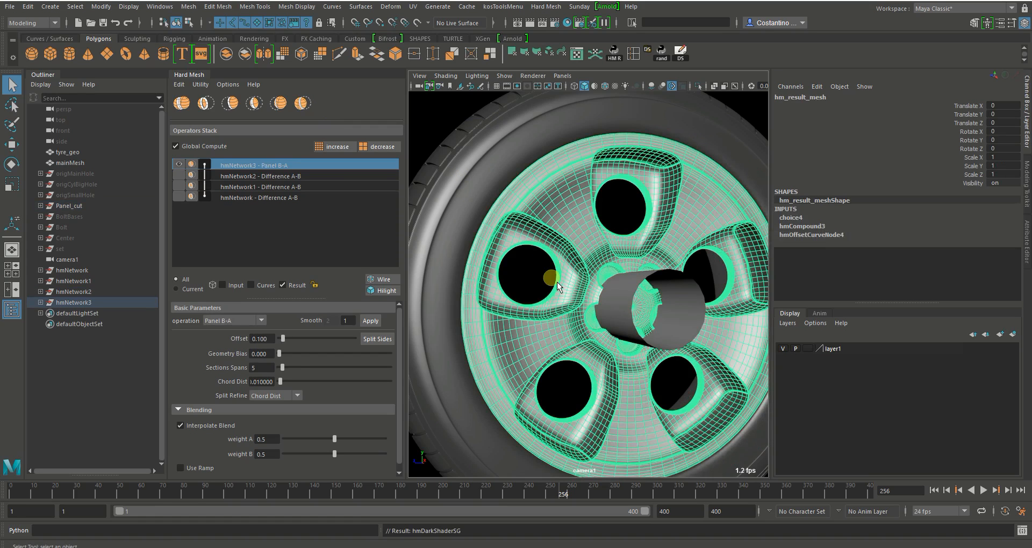
- Examine the new panel cut along the rim's outer edge up close and from the front, with and without wireframe
{"action": "middle_click_drag", "start_coordinate": [511, 226], "coordinate": [567, 283], "text": "alt"}
{"action": "right_click_drag", "start_coordinate": [567, 282], "coordinate": [625, 302], "text": "alt"}
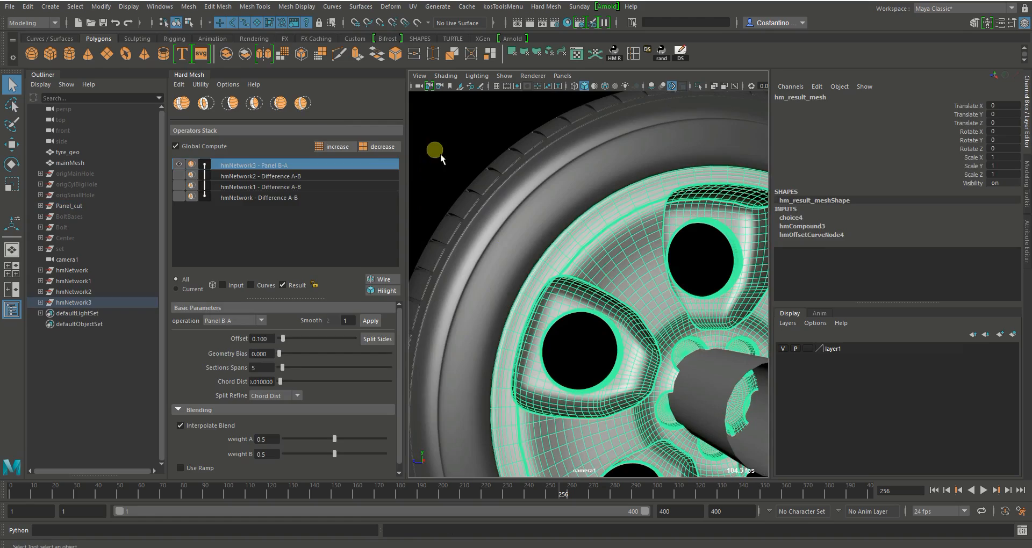
{"action": "left_click", "coordinate": [440, 154]}
{"action": "right_click_drag", "start_coordinate": [543, 224], "coordinate": [525, 237], "text": "alt"}
{"action": "middle_click_drag", "start_coordinate": [525, 236], "coordinate": [582, 203], "text": "alt"}
{"action": "left_click", "coordinate": [610, 231]}
{"action": "right_click_drag", "start_coordinate": [610, 231], "coordinate": [376, 265], "text": "alt"}
{"action": "left_click_drag", "start_coordinate": [446, 226], "coordinate": [518, 248], "text": "alt"}
{"action": "left_click", "coordinate": [464, 151]}
{"action": "left_click", "coordinate": [518, 248]}
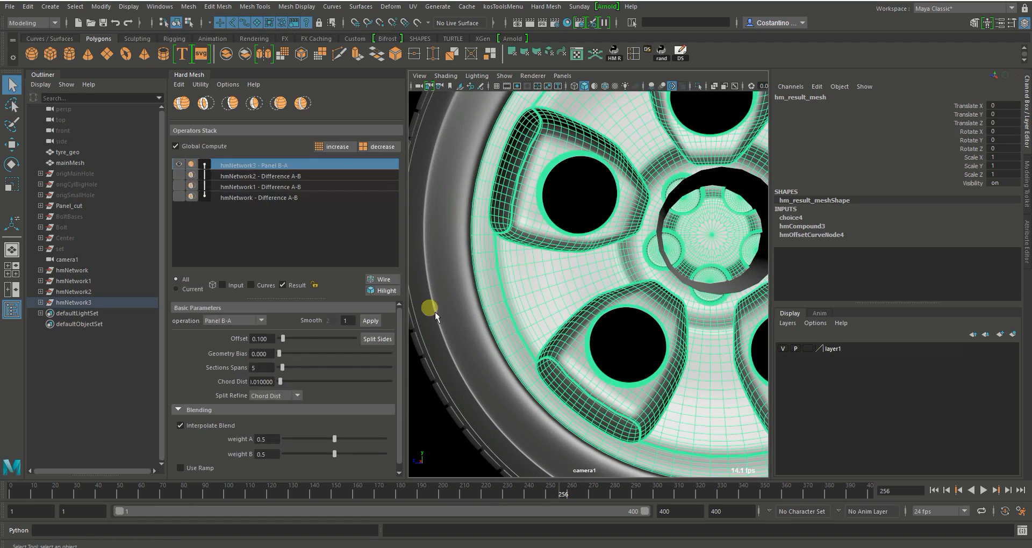
- Set the Offset of the outer rim panel cut to 0.13 after trying 0.5
{"action": "scroll", "coordinate": [327, 351], "scroll_direction": "down", "scroll_amount": 1}
{"action": "left_click_drag", "start_coordinate": [578, 218], "coordinate": [612, 214], "text": "alt"}
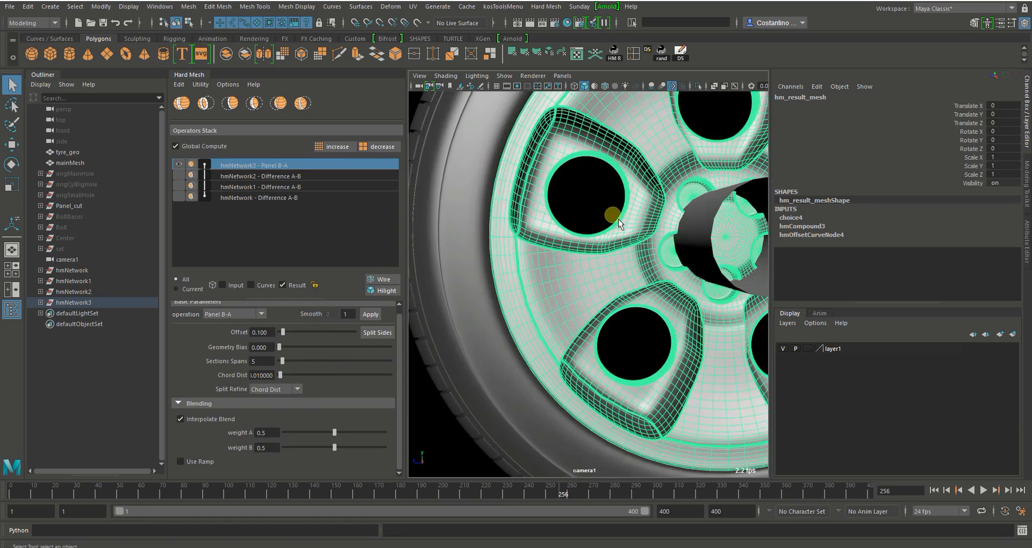
{"action": "type", "text": "0.5"}
{"action": "key", "text": "Return"}
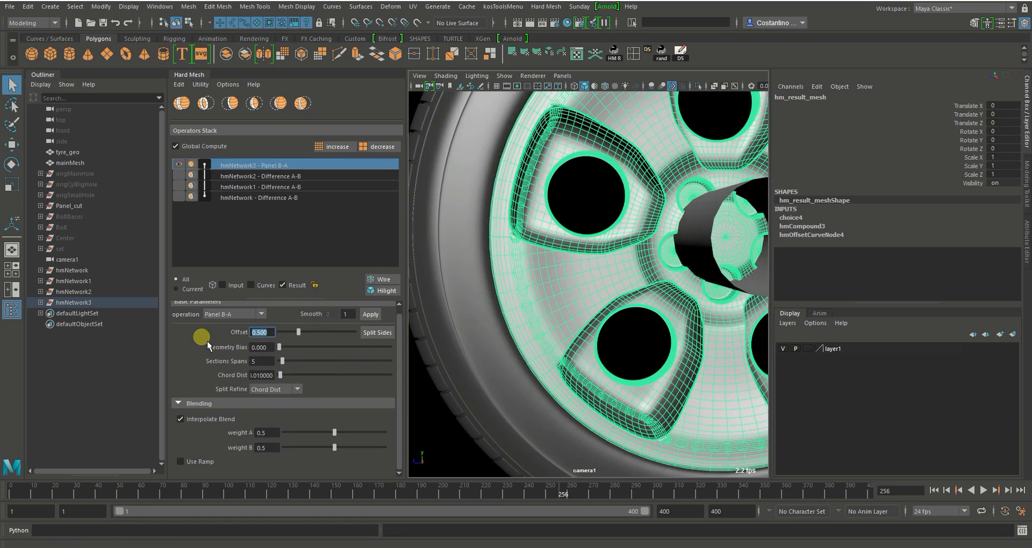
{"action": "type", "text": "0.13"}
{"action": "key", "text": "Return"}
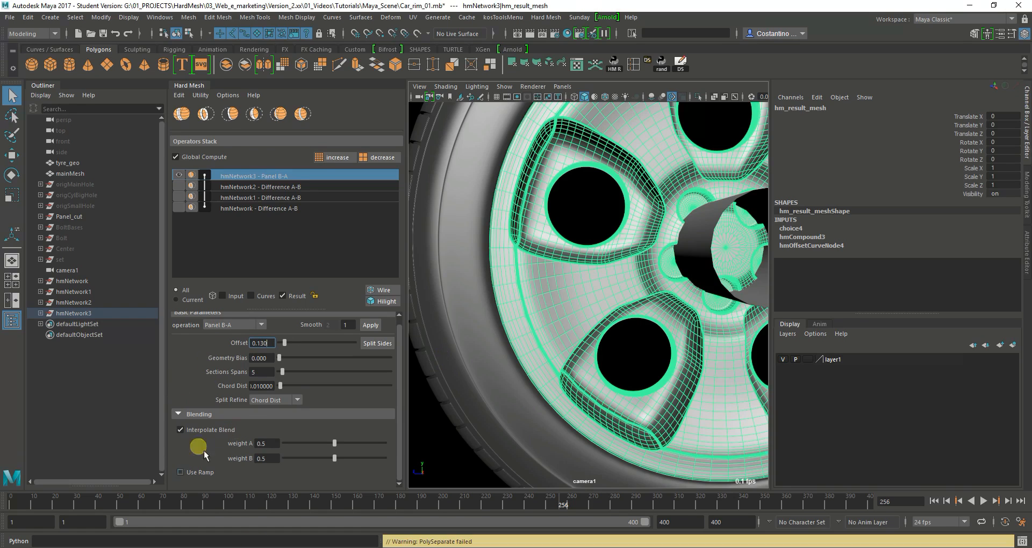
{"action": "left_click", "coordinate": [445, 434]}
{"action": "left_click", "coordinate": [575, 312]}
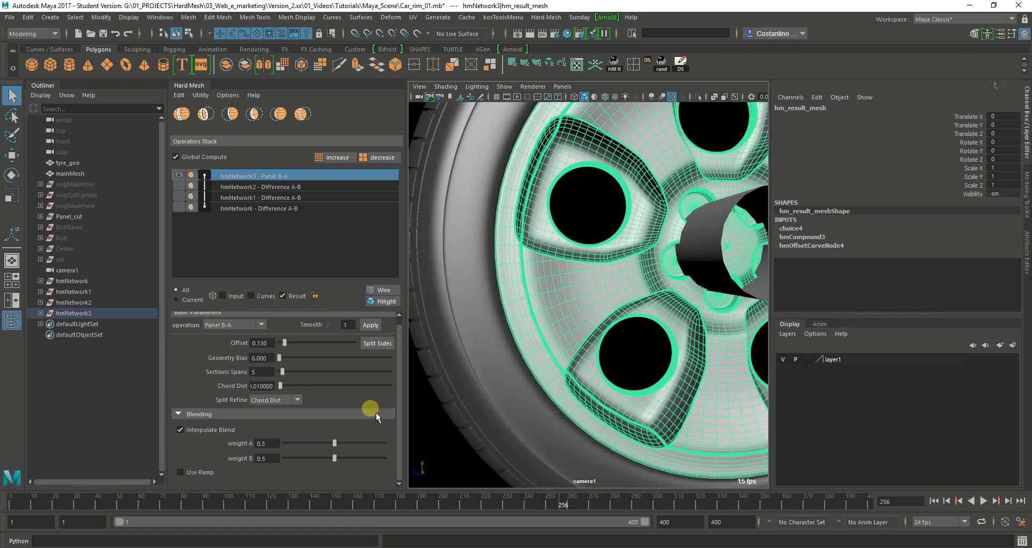
- Enable Use Ramp on the outer panel cut, apply the fourth curve preset with its V-shaped groove, and check the ramp enlarged
{"action": "left_click", "coordinate": [190, 475]}
{"action": "scroll", "coordinate": [298, 424], "scroll_direction": "down", "scroll_amount": 3}
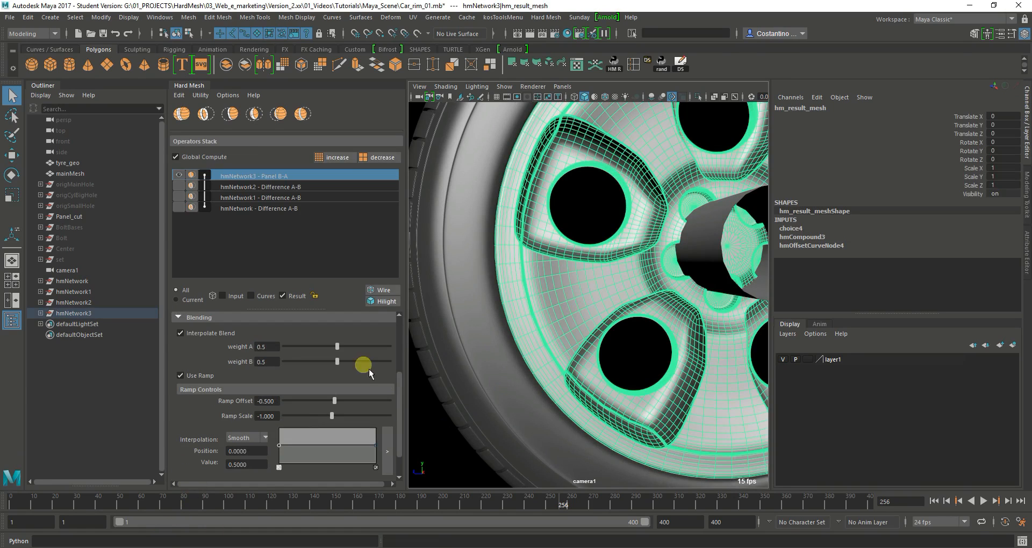
{"action": "left_click", "coordinate": [387, 302]}
{"action": "scroll", "coordinate": [340, 414], "scroll_direction": "down", "scroll_amount": 1}
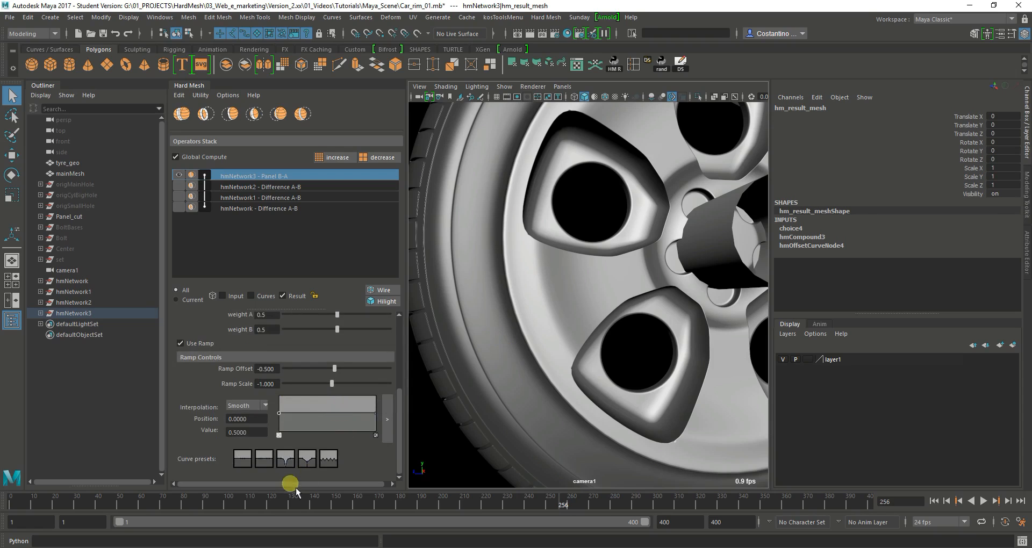
{"action": "left_click", "coordinate": [308, 462]}
{"action": "left_click", "coordinate": [559, 272]}
{"action": "middle_click_drag", "start_coordinate": [555, 214], "coordinate": [549, 290], "text": "alt"}
{"action": "left_click_drag", "start_coordinate": [549, 290], "coordinate": [549, 288], "text": "alt"}
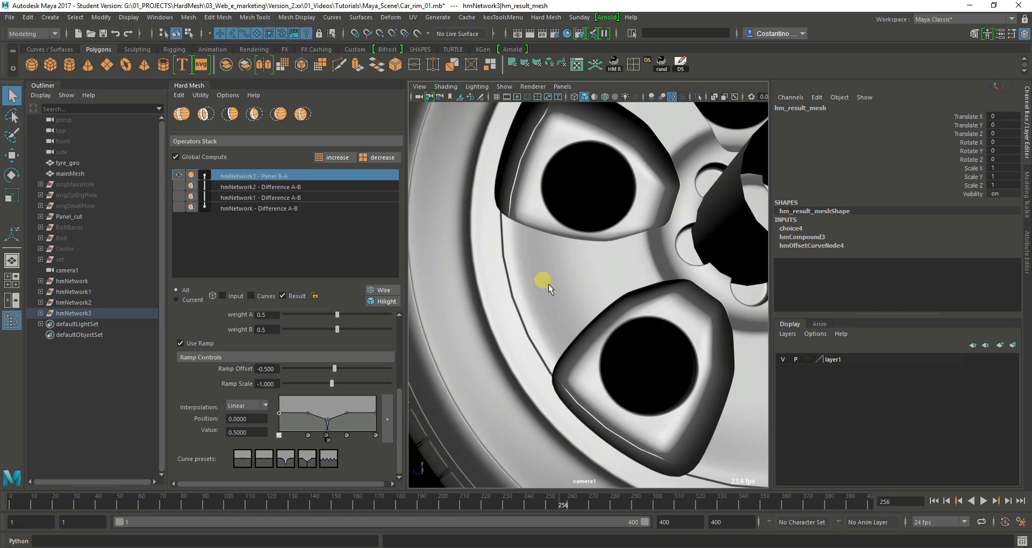
{"action": "left_click", "coordinate": [395, 418]}
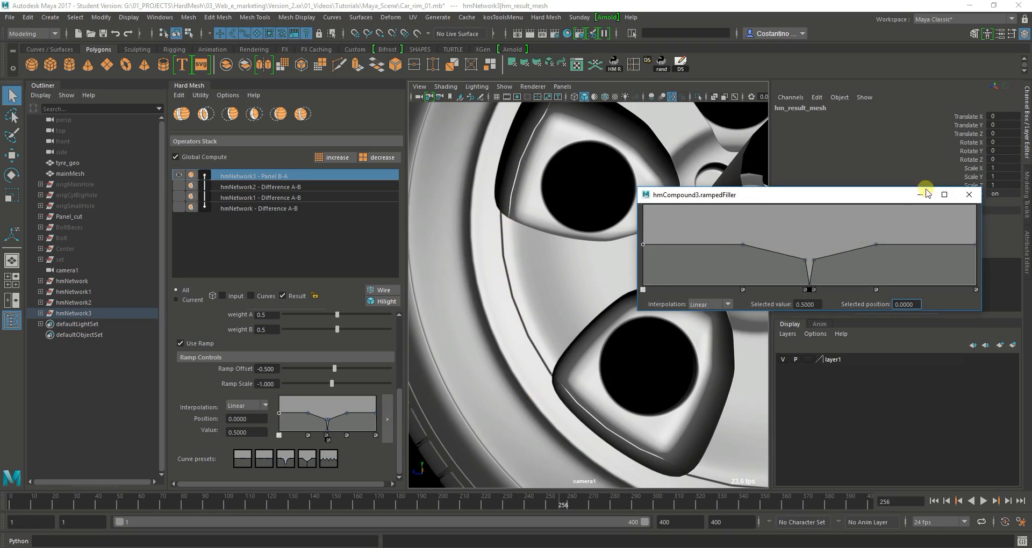
{"action": "left_click", "coordinate": [964, 198]}
{"action": "left_click_drag", "start_coordinate": [575, 258], "coordinate": [552, 289], "text": "alt"}
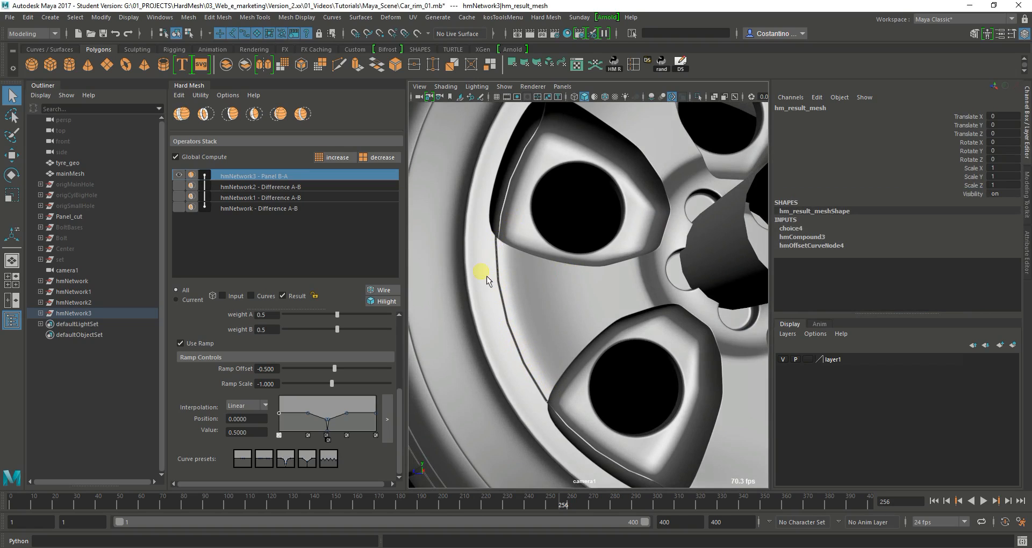
- Set Smooth to 2 for the outer Panel B-A operation and apply it to the rim
{"action": "scroll", "coordinate": [344, 395], "scroll_direction": "up", "scroll_amount": 3}
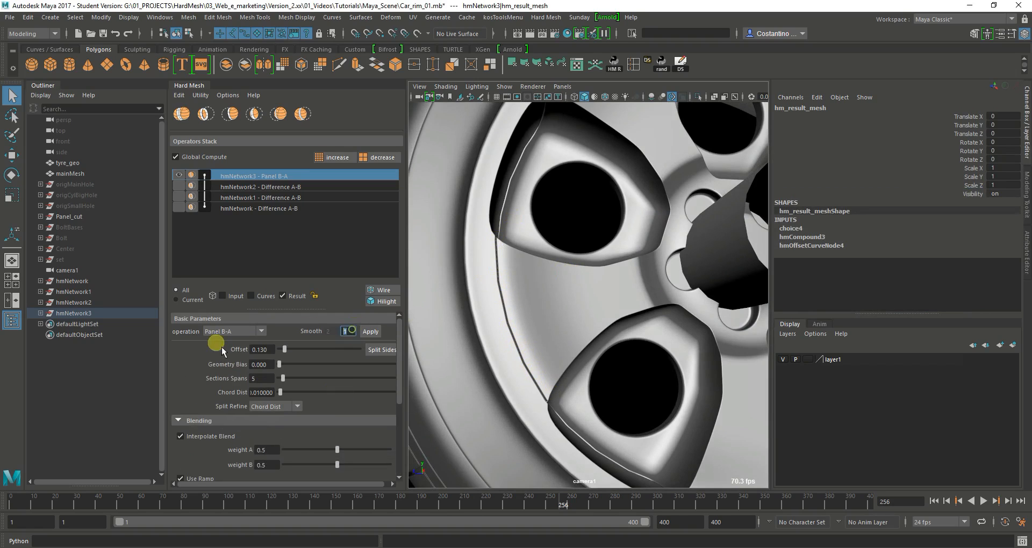
{"action": "left_click", "coordinate": [222, 296]}
{"action": "left_click_drag", "start_coordinate": [554, 261], "coordinate": [495, 217], "text": "alt"}
{"action": "left_click", "coordinate": [234, 297]}
{"action": "left_click", "coordinate": [347, 329]}
{"action": "mouse_move", "coordinate": [628, 275]}
{"action": "left_mouse_down", "text": "alt"}
{"action": "mouse_move", "coordinate": [661, 277]}
{"action": "mouse_move", "coordinate": [627, 274]}
{"action": "left_mouse_up", "text": "alt"}
{"action": "type", "text": "2"}
{"action": "left_click", "coordinate": [373, 329]}
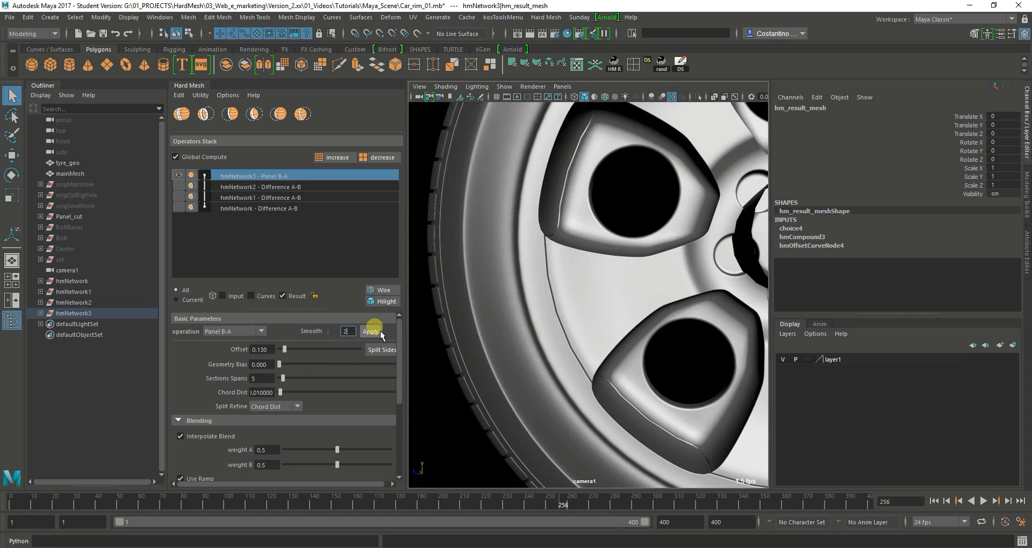
- Select the rim result together with the central Panel_cut cylinder and create another Hard Mesh Panel B-A operation from them
{"action": "left_click", "coordinate": [570, 381]}
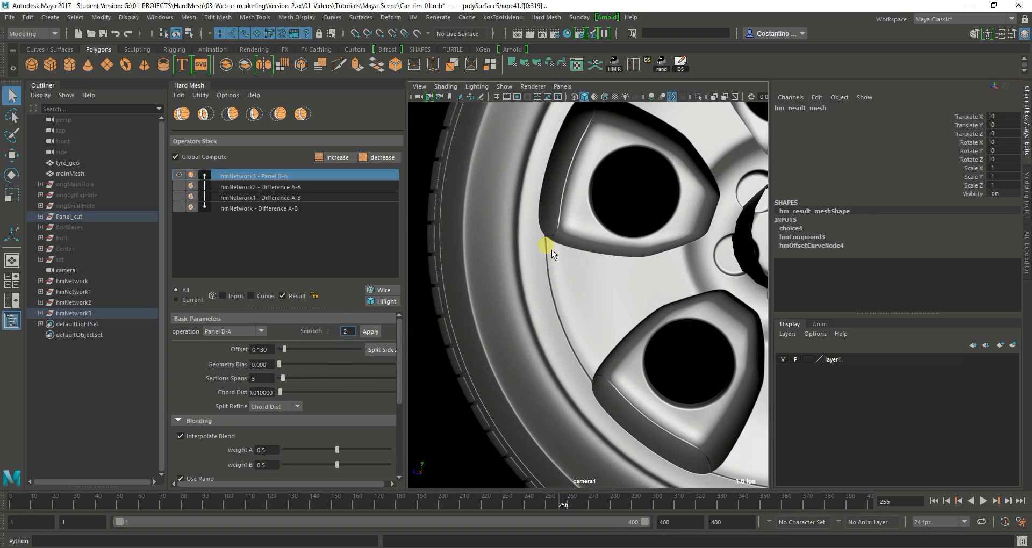
{"action": "left_click_drag", "start_coordinate": [797, 295], "coordinate": [591, 319], "text": "alt"}
{"action": "left_click", "coordinate": [569, 305]}
{"action": "left_click", "coordinate": [647, 256]}
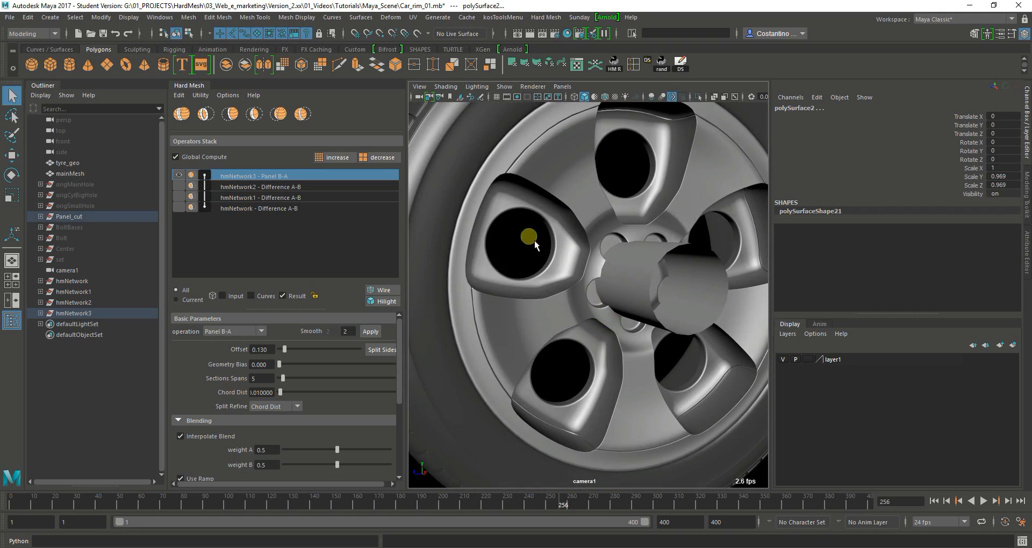
{"action": "left_click_drag", "start_coordinate": [599, 253], "coordinate": [644, 289], "text": "alt"}
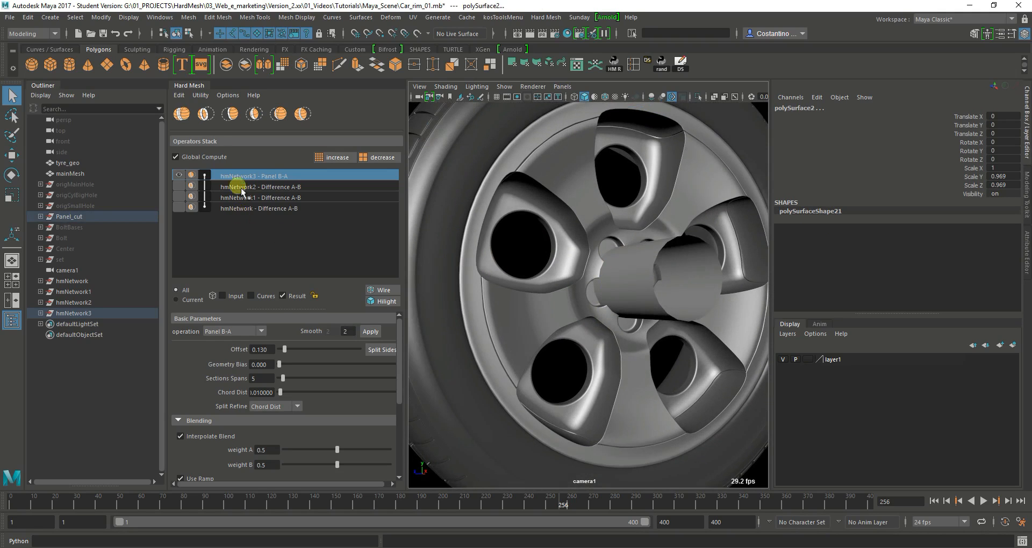
{"action": "left_click", "coordinate": [301, 117]}
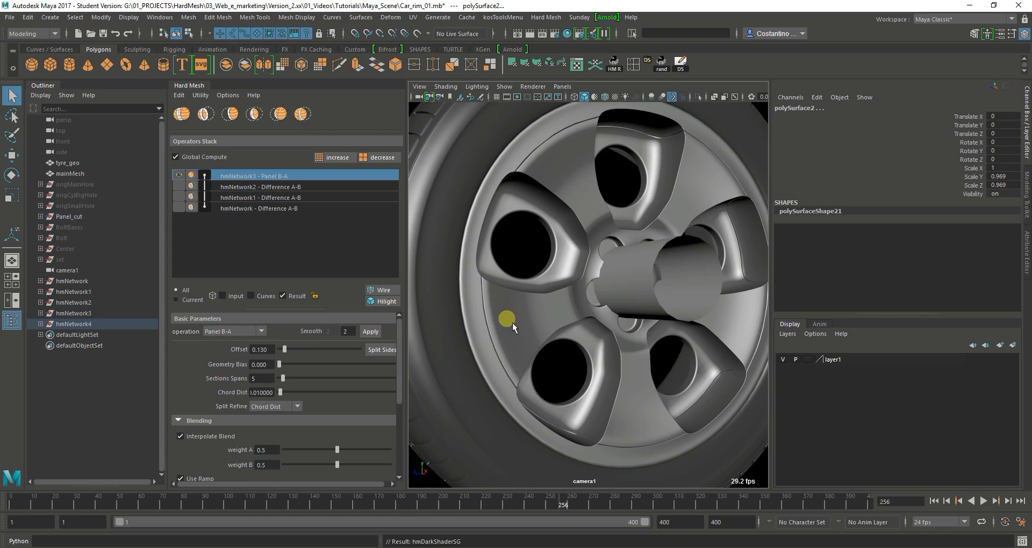
{"action": "left_click_drag", "start_coordinate": [567, 317], "coordinate": [421, 343], "text": "alt"}
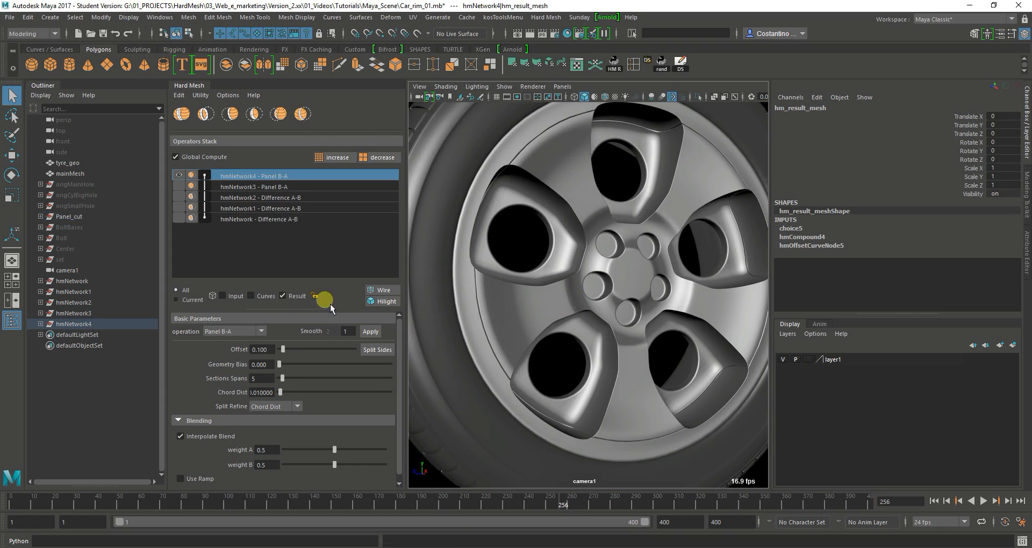
- Enable Use Ramp on the hub panel cut and apply the fourth curve preset, checking the mesh wireframe
{"action": "left_click", "coordinate": [385, 290]}
{"action": "left_click_drag", "start_coordinate": [601, 273], "coordinate": [612, 249], "text": "alt"}
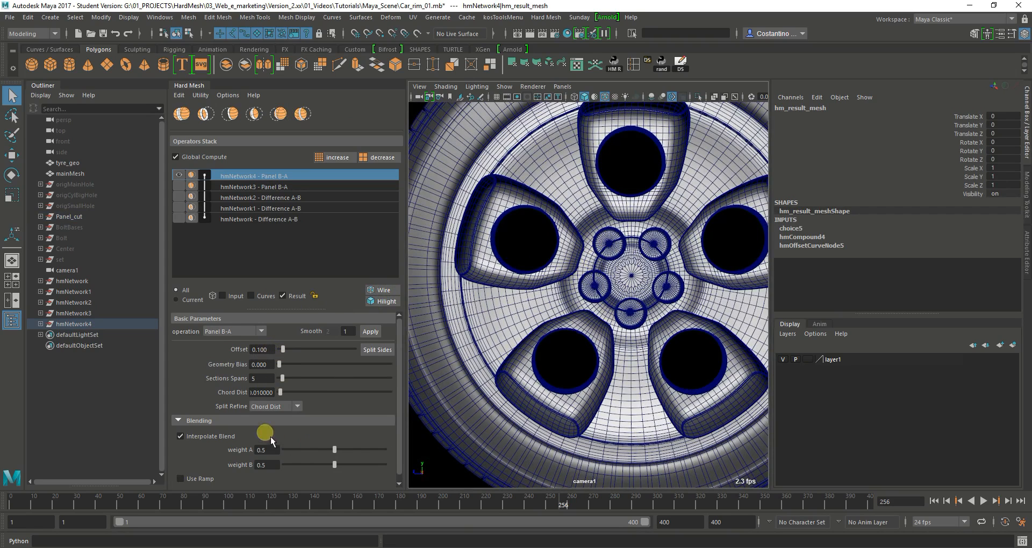
{"action": "left_click", "coordinate": [191, 477]}
{"action": "scroll", "coordinate": [295, 430], "scroll_direction": "down", "scroll_amount": 5}
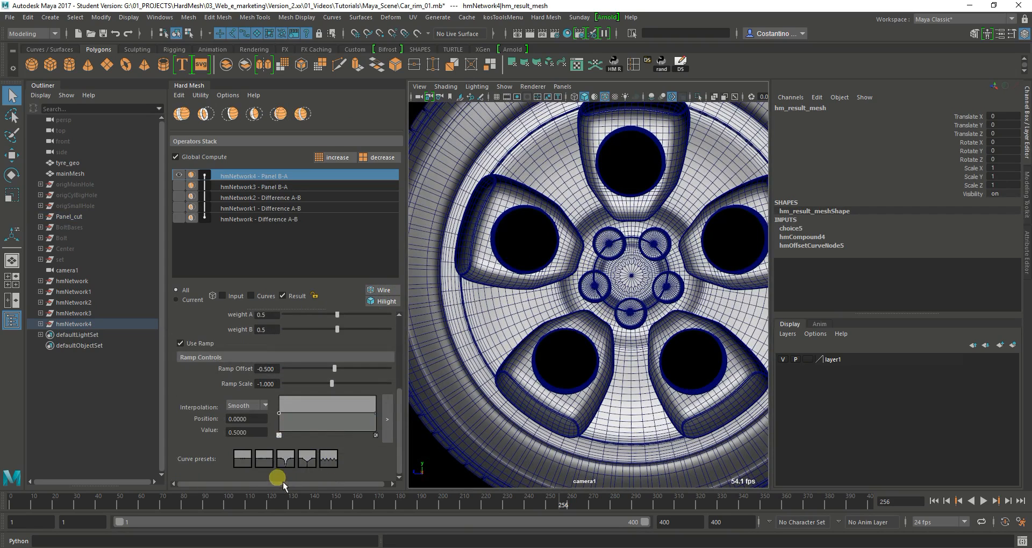
{"action": "left_click", "coordinate": [307, 458]}
{"action": "right_click_drag", "start_coordinate": [576, 306], "coordinate": [603, 328], "text": "alt"}
{"action": "left_click", "coordinate": [384, 291]}
{"action": "right_click_drag", "start_coordinate": [532, 290], "coordinate": [709, 303], "text": "alt"}
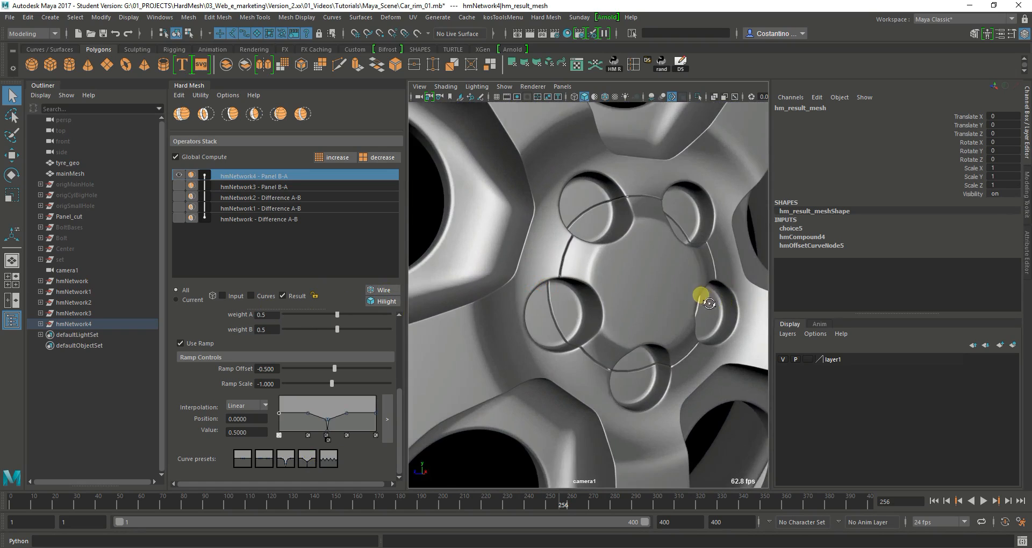
- Set the hub panel cut's Ramp Scale to -0.2 to reduce the groove depth around the bolt holes
{"action": "left_click_drag", "start_coordinate": [710, 304], "coordinate": [678, 303], "text": "alt"}
{"action": "middle_click_drag", "start_coordinate": [536, 312], "coordinate": [544, 342], "text": "alt"}
{"action": "right_click_drag", "start_coordinate": [544, 342], "coordinate": [645, 357], "text": "alt"}
{"action": "right_click_drag", "start_coordinate": [483, 328], "coordinate": [598, 349], "text": "alt"}
{"action": "mouse_move", "coordinate": [667, 257]}
{"action": "left_mouse_down", "text": "alt"}
{"action": "mouse_move", "coordinate": [486, 307]}
{"action": "mouse_move", "coordinate": [564, 283]}
{"action": "mouse_move", "coordinate": [684, 340]}
{"action": "mouse_move", "coordinate": [693, 222]}
{"action": "mouse_move", "coordinate": [677, 242]}
{"action": "left_mouse_up", "text": "alt"}
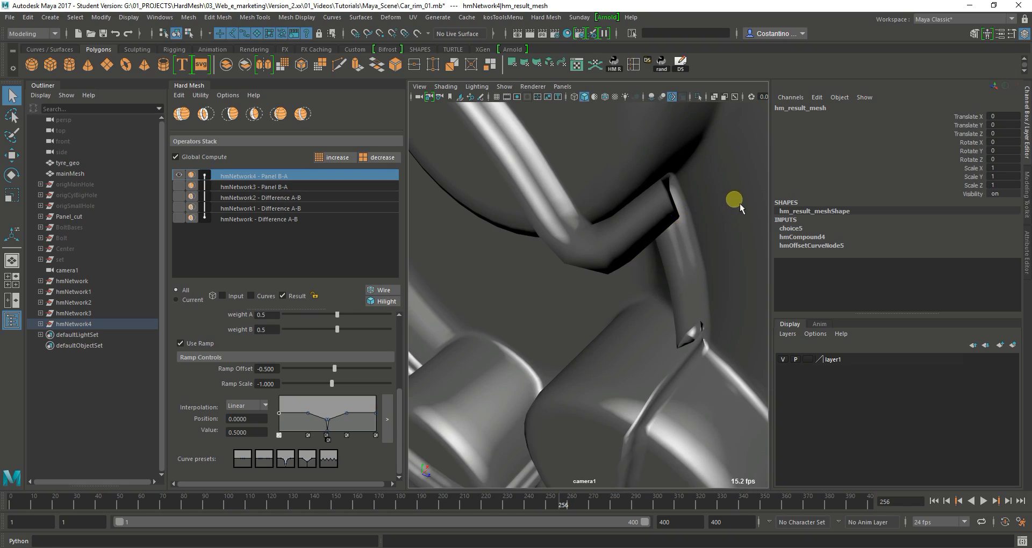
{"action": "left_click_drag", "start_coordinate": [672, 283], "coordinate": [667, 232], "text": "alt"}
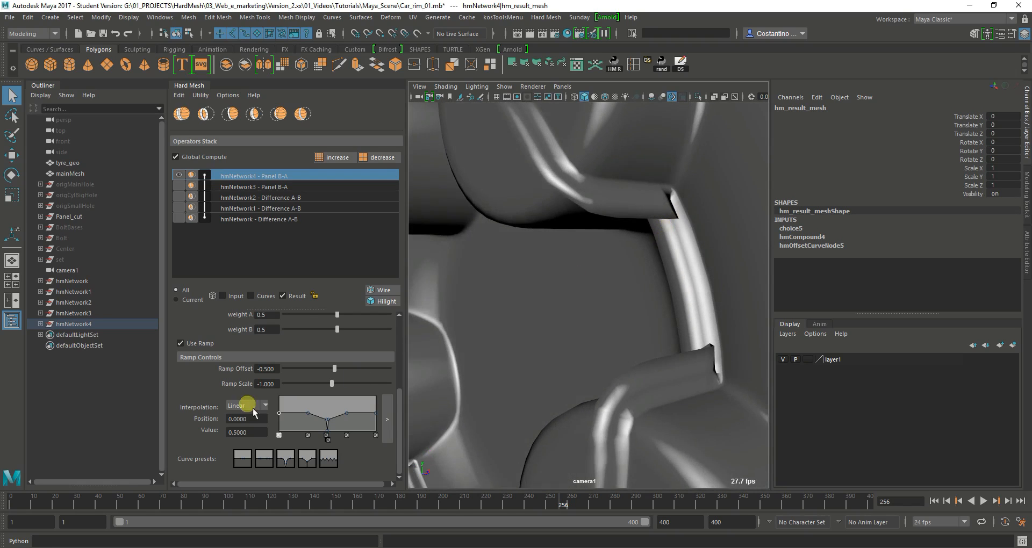
{"action": "double_click", "coordinate": [279, 385]}
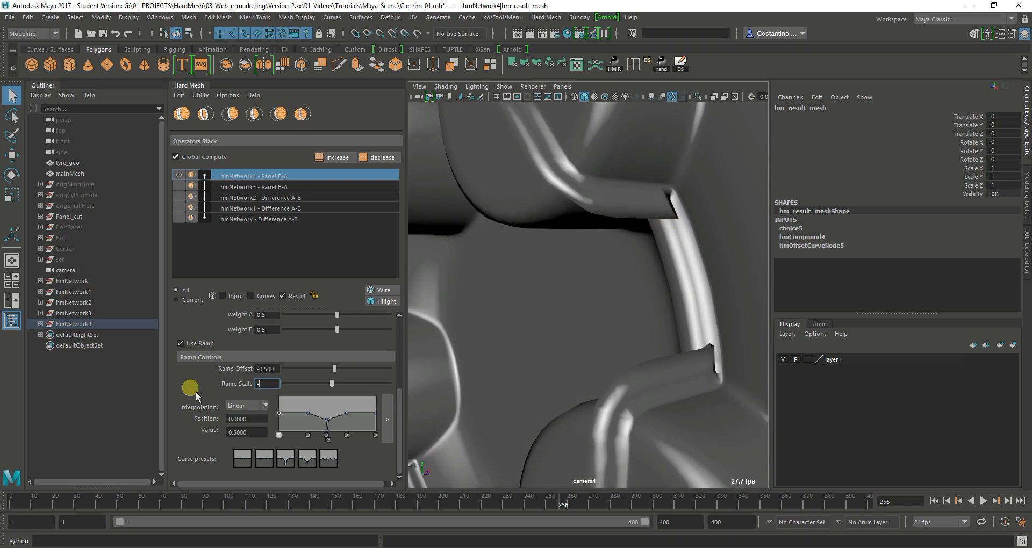
{"action": "left_click_drag", "start_coordinate": [661, 184], "coordinate": [557, 270], "text": "alt"}
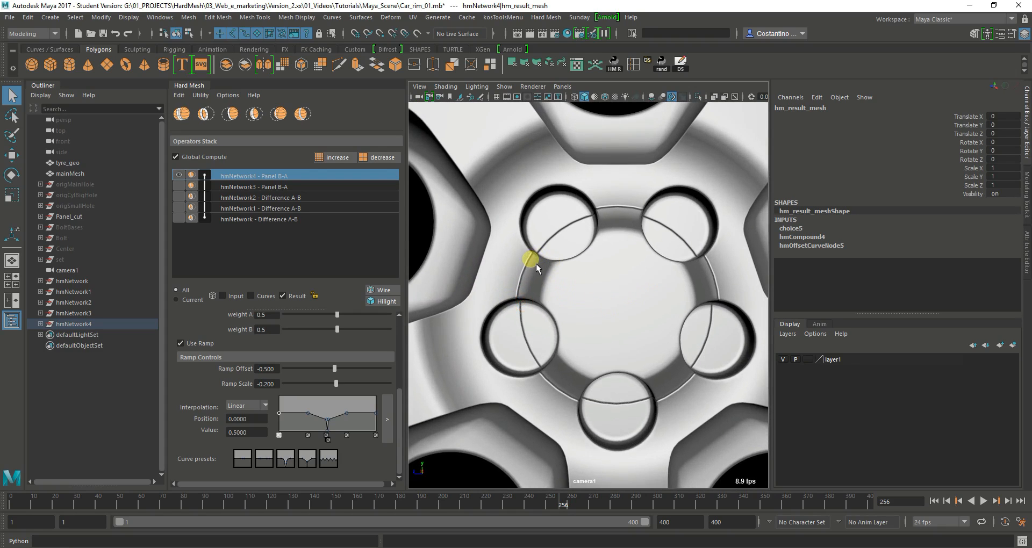
{"action": "left_click_drag", "start_coordinate": [570, 291], "coordinate": [575, 294], "text": "alt"}
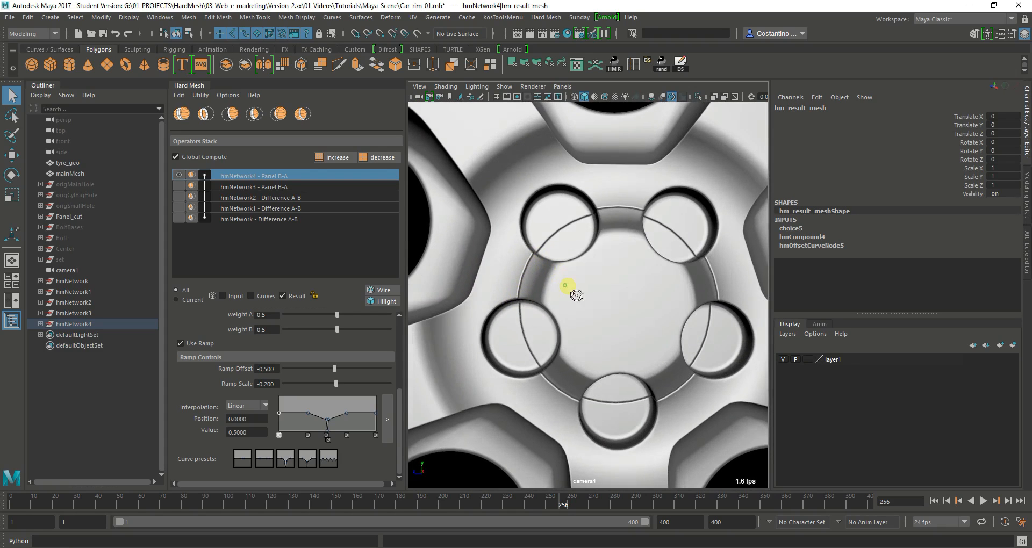
{"action": "middle_click_drag", "start_coordinate": [547, 292], "coordinate": [532, 281], "text": "alt"}
{"action": "left_click_drag", "start_coordinate": [532, 281], "coordinate": [531, 284], "text": "alt"}
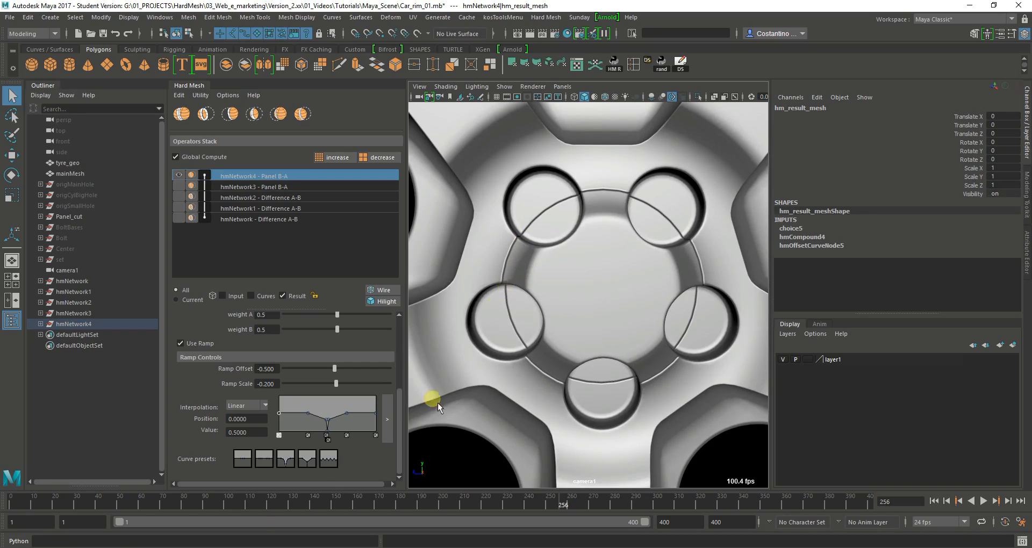
- Set Smooth to 2 for the hub panel cut, apply it, and deselect the mesh to view the whole wheel
{"action": "scroll", "coordinate": [280, 470], "scroll_direction": "up", "scroll_amount": 5}
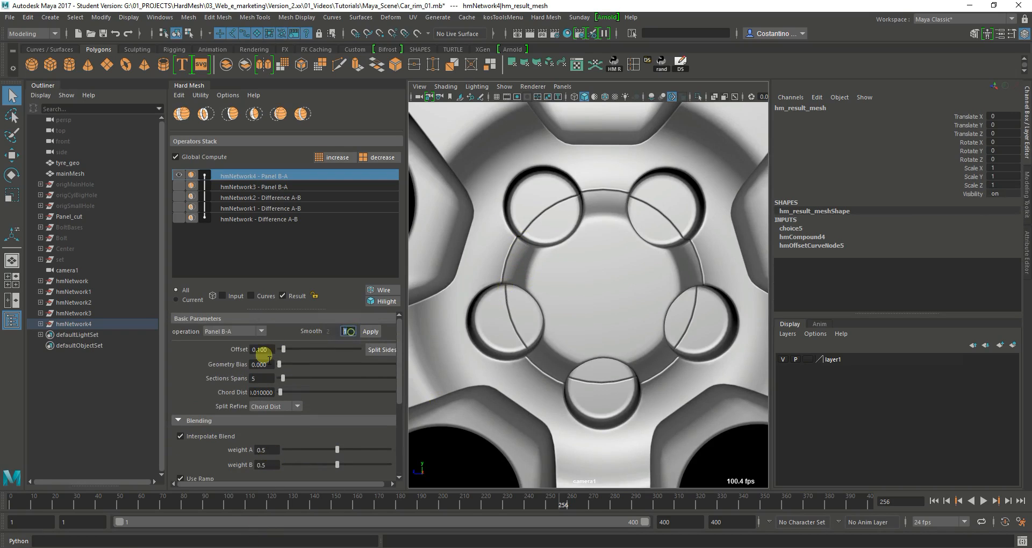
{"action": "left_click", "coordinate": [375, 334]}
{"action": "right_click_drag", "start_coordinate": [585, 369], "coordinate": [483, 352], "text": "alt"}
{"action": "left_click", "coordinate": [499, 283]}
{"action": "mouse_move", "coordinate": [622, 300]}
{"action": "left_mouse_down", "text": "alt"}
{"action": "mouse_move", "coordinate": [668, 290]}
{"action": "mouse_move", "coordinate": [640, 299]}
{"action": "mouse_move", "coordinate": [618, 325]}
{"action": "mouse_move", "coordinate": [519, 360]}
{"action": "mouse_move", "coordinate": [546, 324]}
{"action": "mouse_move", "coordinate": [534, 352]}
{"action": "mouse_move", "coordinate": [570, 329]}
{"action": "mouse_move", "coordinate": [574, 310]}
{"action": "mouse_move", "coordinate": [611, 321]}
{"action": "mouse_move", "coordinate": [602, 315]}
{"action": "mouse_move", "coordinate": [624, 313]}
{"action": "left_mouse_up", "text": "alt"}
{"action": "right_click_drag", "start_coordinate": [622, 310], "coordinate": [532, 324], "text": "alt"}
{"action": "left_click_drag", "start_coordinate": [531, 325], "coordinate": [514, 385], "text": "alt"}
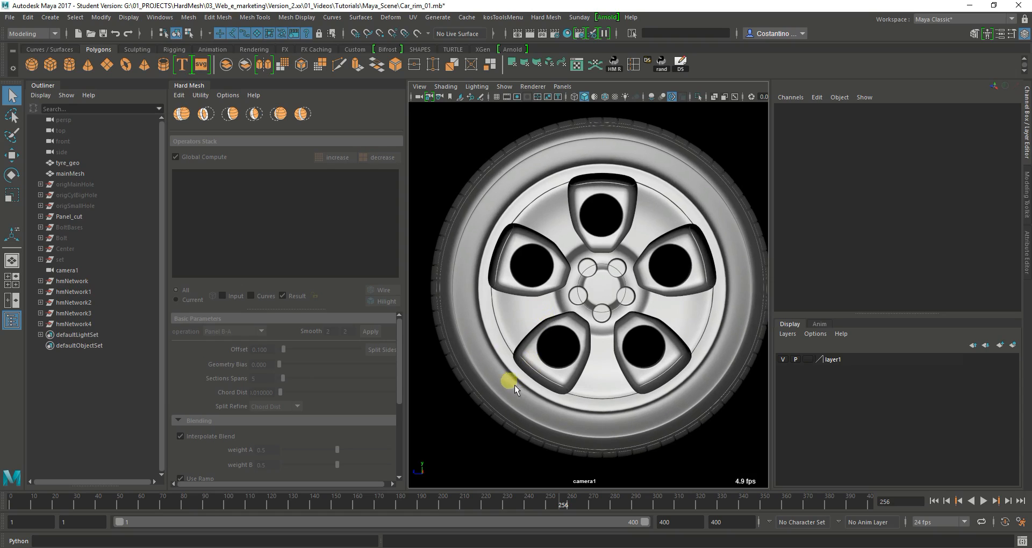
{"action": "left_click_drag", "start_coordinate": [602, 342], "coordinate": [594, 319], "text": "alt"}
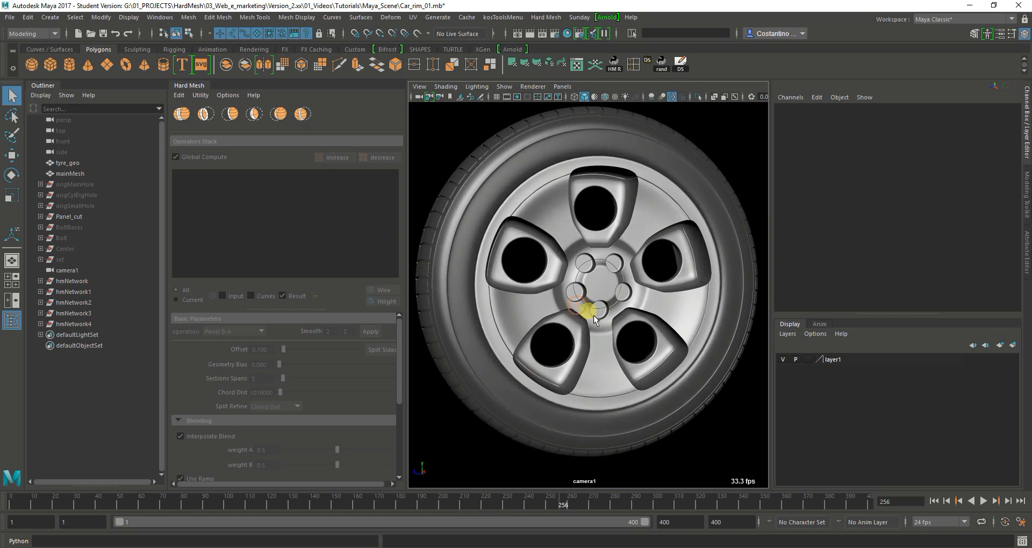
- Unhide the BoltBases and Bolt groups in the wheel's hub
{"action": "left_click", "coordinate": [80, 229]}
{"action": "mouse_move", "coordinate": [538, 262]}
{"action": "left_mouse_down", "text": "alt"}
{"action": "mouse_move", "coordinate": [516, 261]}
{"action": "mouse_move", "coordinate": [534, 260]}
{"action": "left_mouse_up", "text": "alt"}
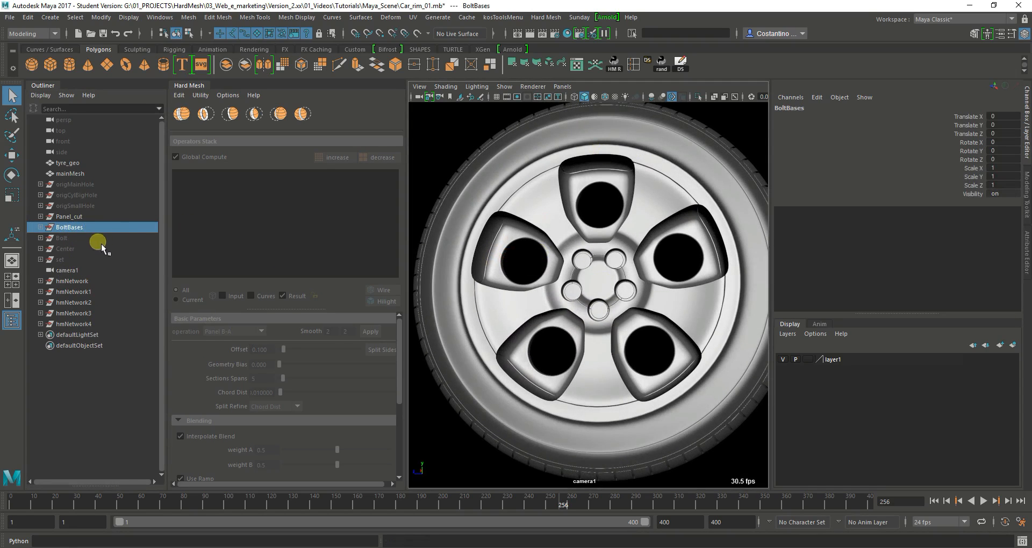
{"action": "left_click", "coordinate": [78, 238]}
{"action": "key", "text": "shift+h"}
{"action": "left_click_drag", "start_coordinate": [571, 293], "coordinate": [586, 311], "text": "alt"}
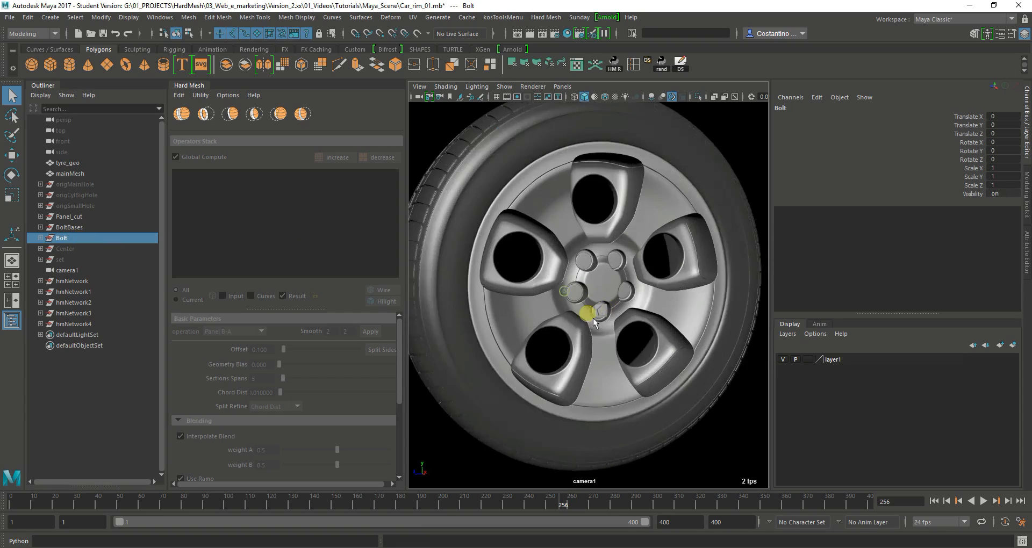
- Examine one bolt up close, selecting its plane and its pentagonal cylinder to see how they intersect
{"action": "middle_click_drag", "start_coordinate": [585, 311], "coordinate": [569, 267], "text": "alt"}
{"action": "right_click_drag", "start_coordinate": [555, 254], "coordinate": [936, 354], "text": "alt"}
{"action": "left_click_drag", "start_coordinate": [603, 281], "coordinate": [598, 345], "text": "alt"}
{"action": "left_click", "coordinate": [572, 315]}
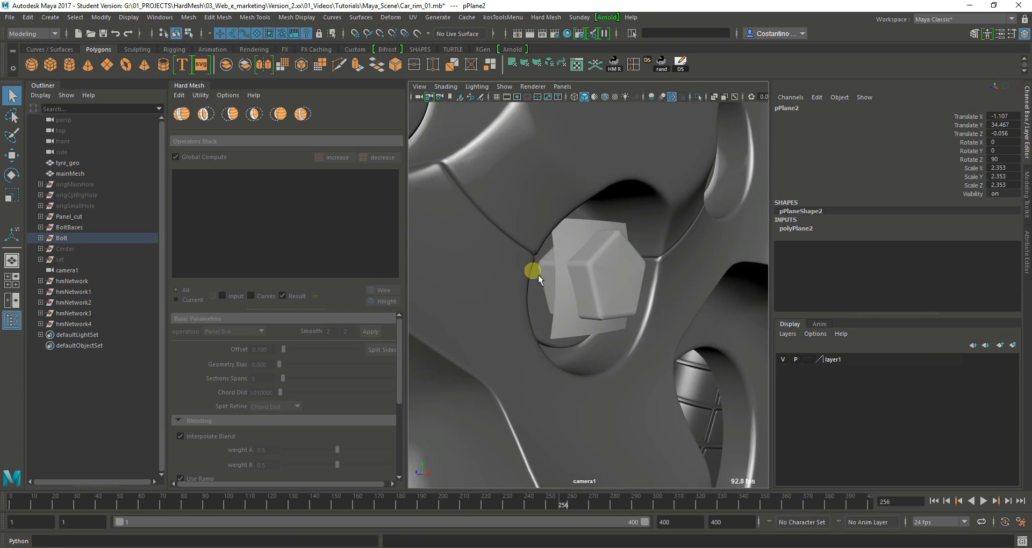
{"action": "left_click", "coordinate": [537, 276]}
{"action": "left_click", "coordinate": [370, 301]}
{"action": "left_click", "coordinate": [559, 298]}
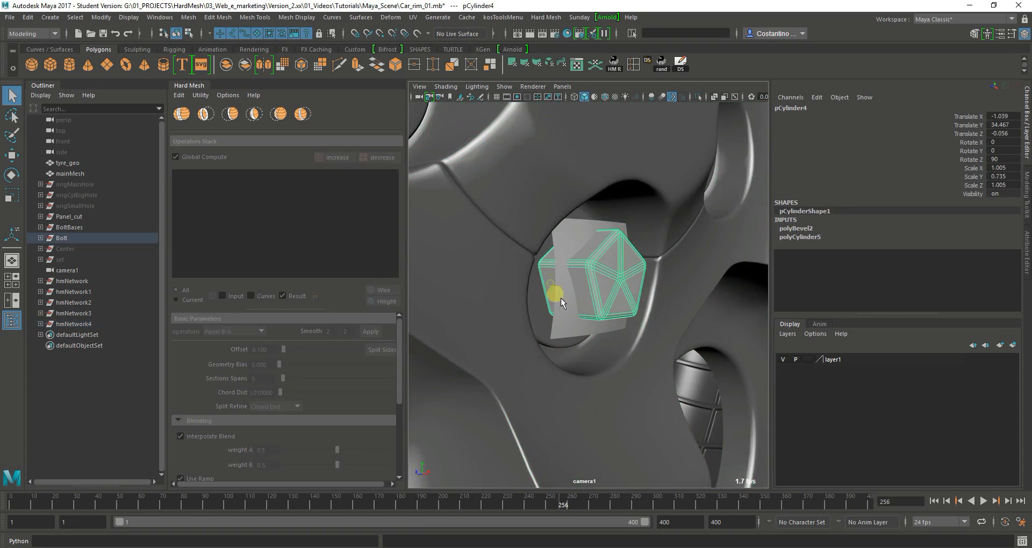
{"action": "left_click_drag", "start_coordinate": [623, 285], "coordinate": [580, 304], "text": "alt"}
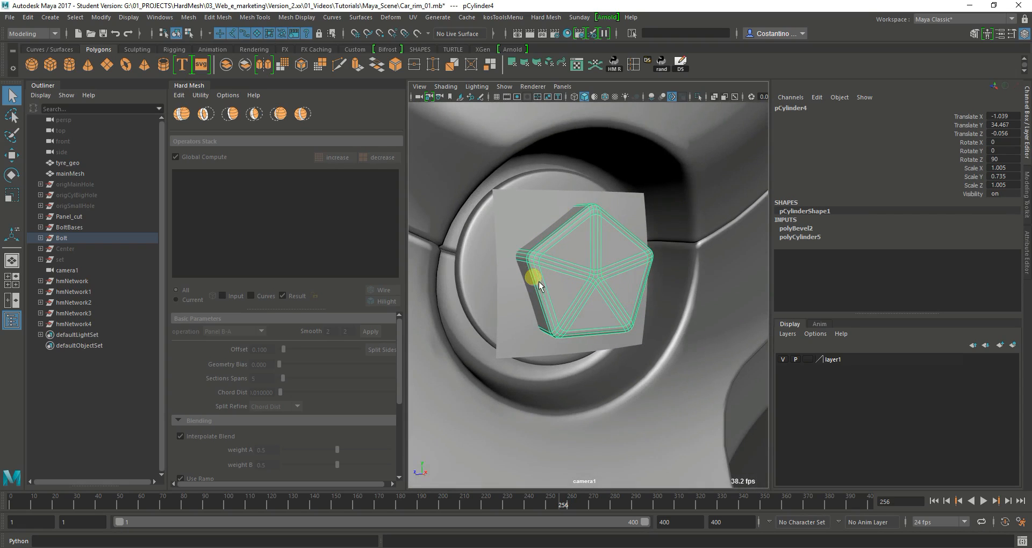
{"action": "left_click_drag", "start_coordinate": [725, 256], "coordinate": [679, 272], "text": "alt"}
- Move the bolt's curved plane outward along X to about 0.325, clear of the pentagonal cylinder
{"action": "left_click", "coordinate": [555, 227]}
{"action": "key", "text": "w"}
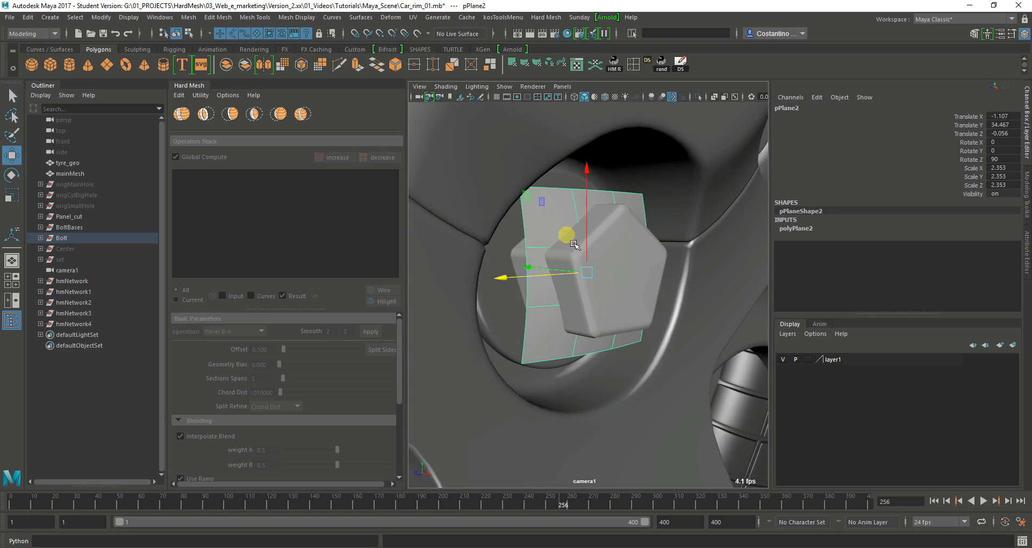
{"action": "left_click_drag", "start_coordinate": [566, 274], "coordinate": [632, 293]}
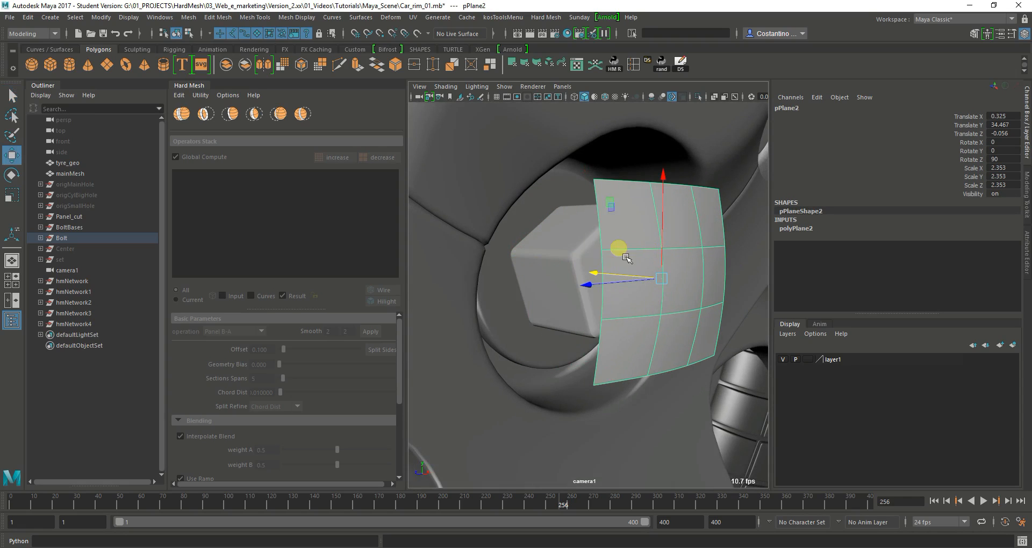
- Undo the plane's last move and create a Hard Mesh Difference A-B between the pentagonal bolt cylinder and the curved plane
{"action": "key", "text": "ctrl+z"}
{"action": "key", "text": "q"}
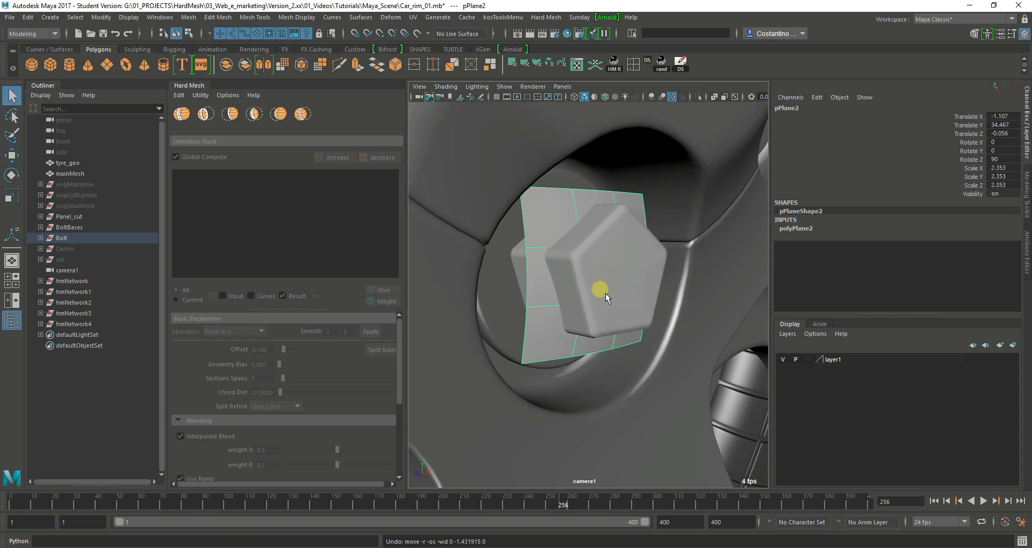
{"action": "left_click", "coordinate": [518, 261]}
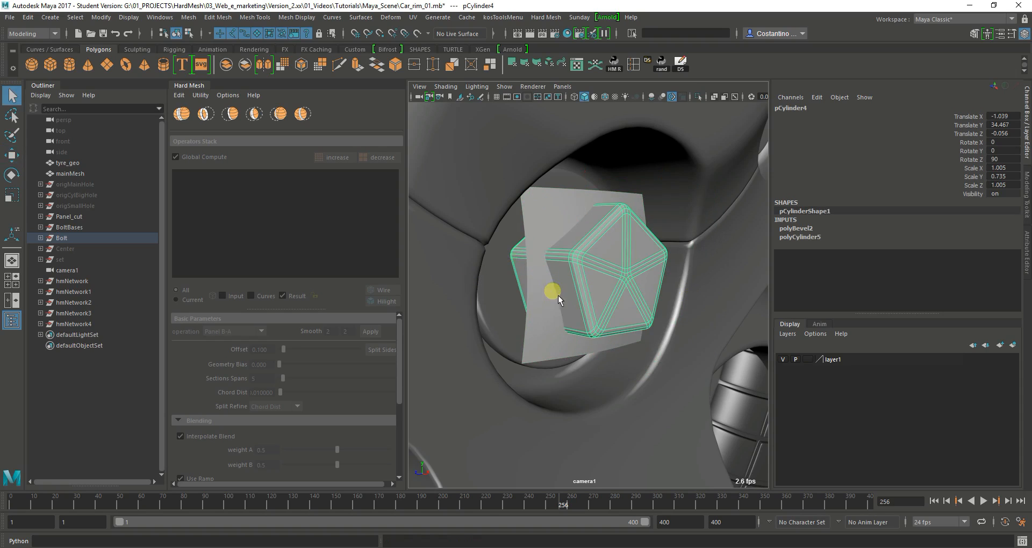
{"action": "left_click", "coordinate": [559, 221], "text": "shift"}
{"action": "left_click_drag", "start_coordinate": [615, 248], "coordinate": [579, 262], "text": "alt"}
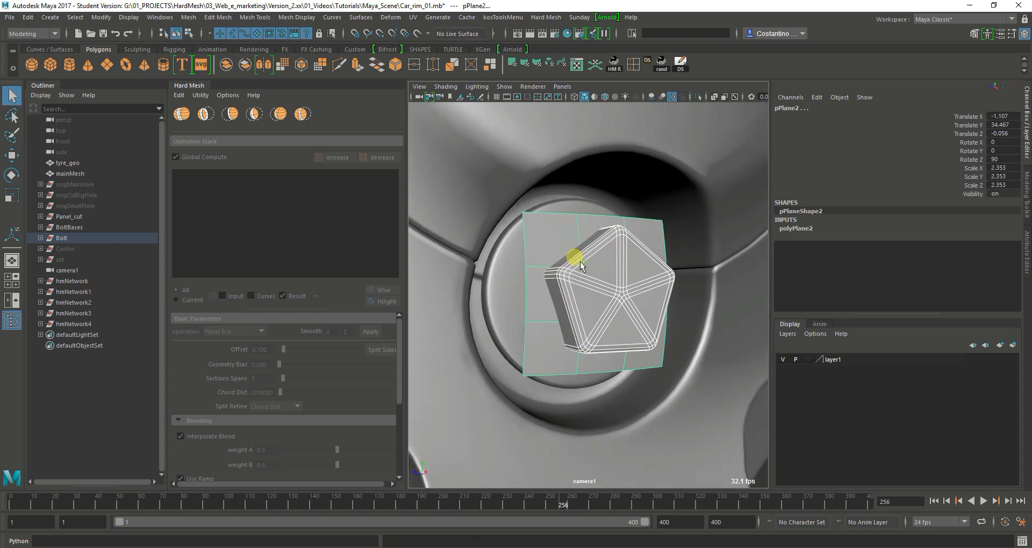
{"action": "middle_click_drag", "start_coordinate": [580, 262], "coordinate": [601, 264], "text": "alt"}
{"action": "left_click_drag", "start_coordinate": [602, 264], "coordinate": [627, 266], "text": "alt"}
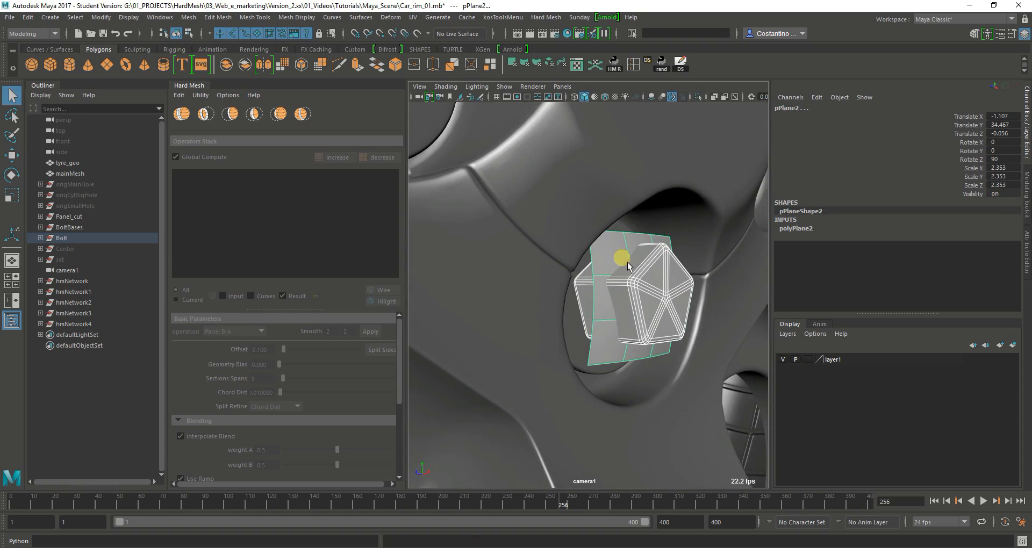
{"action": "left_click", "coordinate": [213, 122]}
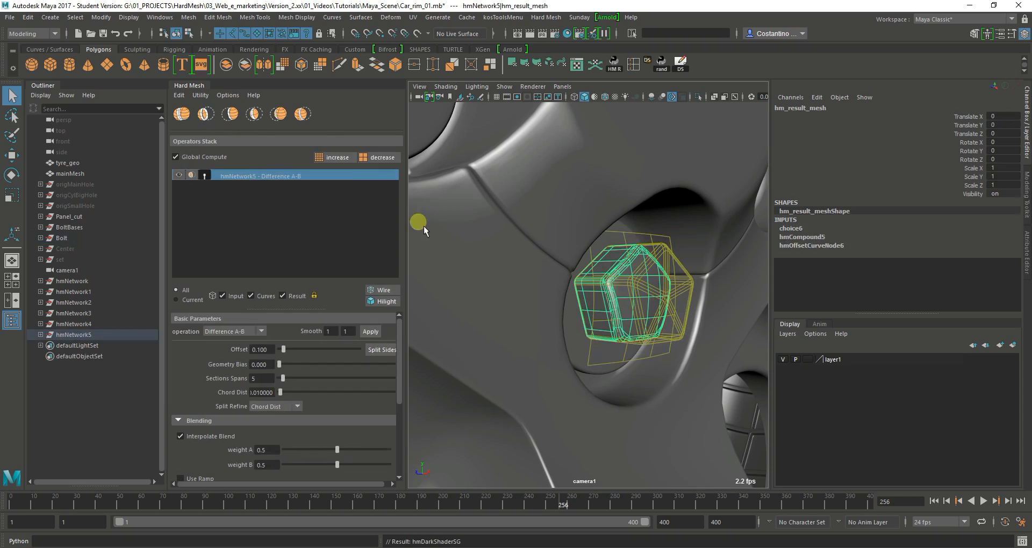
- Hide the bolt boolean's input meshes and curves and turn off its highlight so only the result shows
{"action": "left_click_drag", "start_coordinate": [571, 327], "coordinate": [553, 299], "text": "alt"}
{"action": "left_click", "coordinate": [222, 296]}
{"action": "left_click_drag", "start_coordinate": [462, 295], "coordinate": [513, 290], "text": "alt"}
{"action": "left_click", "coordinate": [387, 306]}
{"action": "left_click", "coordinate": [263, 303]}
{"action": "left_click_drag", "start_coordinate": [430, 301], "coordinate": [525, 306], "text": "alt"}
- Increase the bolt mesh's resolution to inspect it, and decrease it again
{"action": "left_click", "coordinate": [339, 161]}
{"action": "right_click_drag", "start_coordinate": [525, 307], "coordinate": [394, 372], "text": "alt"}
{"action": "left_click_drag", "start_coordinate": [527, 329], "coordinate": [518, 290], "text": "alt"}
{"action": "left_click", "coordinate": [382, 162]}
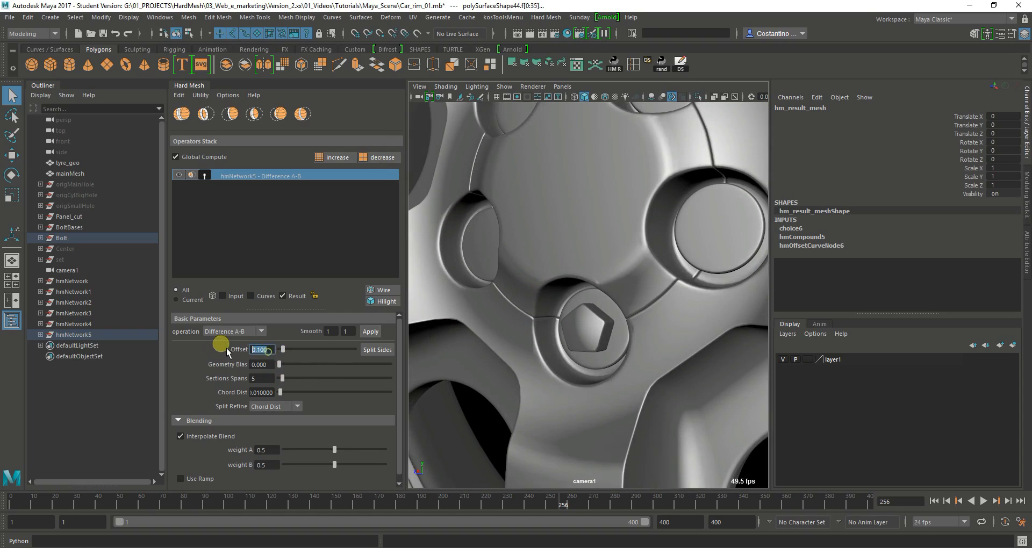
- Try an Offset of 0.05 on the bolt's Difference operation, and settle on 0.08
{"action": "type", "text": "0.05"}
{"action": "key", "text": "Return"}
{"action": "type", "text": "0.08"}
{"action": "key", "text": "Return"}
{"action": "left_click_drag", "start_coordinate": [692, 302], "coordinate": [713, 301], "text": "alt"}
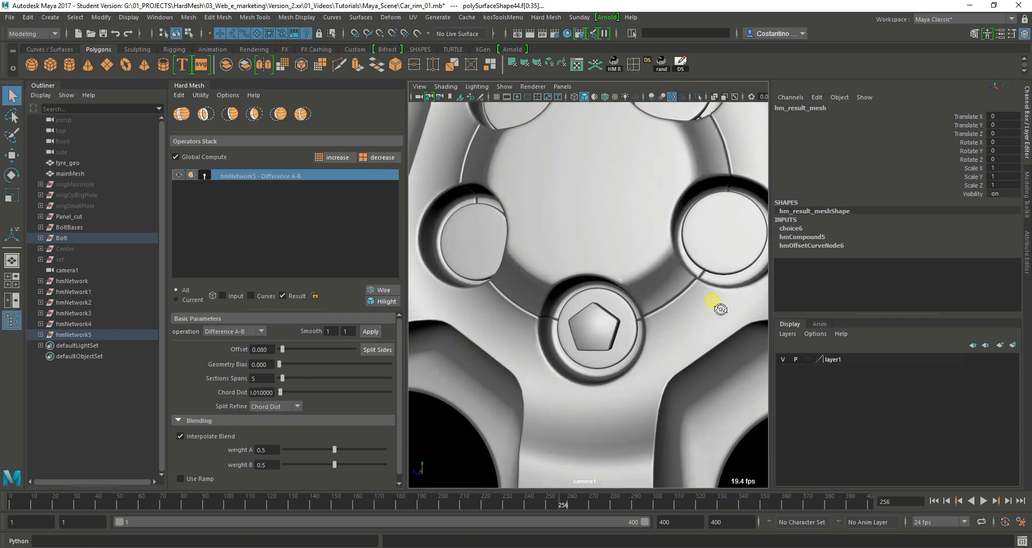
{"action": "right_click_drag", "start_coordinate": [668, 315], "coordinate": [592, 329], "text": "alt"}
{"action": "left_click_drag", "start_coordinate": [592, 329], "coordinate": [621, 334], "text": "alt"}
- Select the bolt's result mesh with its highlight on and snap its pivot to the centre of the wheel hub
{"action": "left_click", "coordinate": [623, 340]}
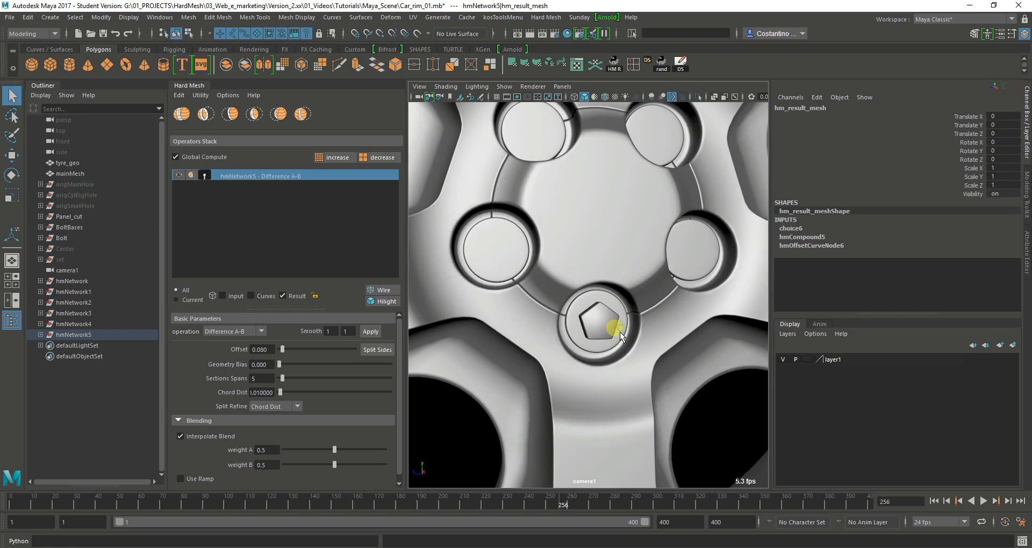
{"action": "left_click", "coordinate": [390, 303]}
{"action": "left_click_drag", "start_coordinate": [525, 334], "coordinate": [543, 324], "text": "alt"}
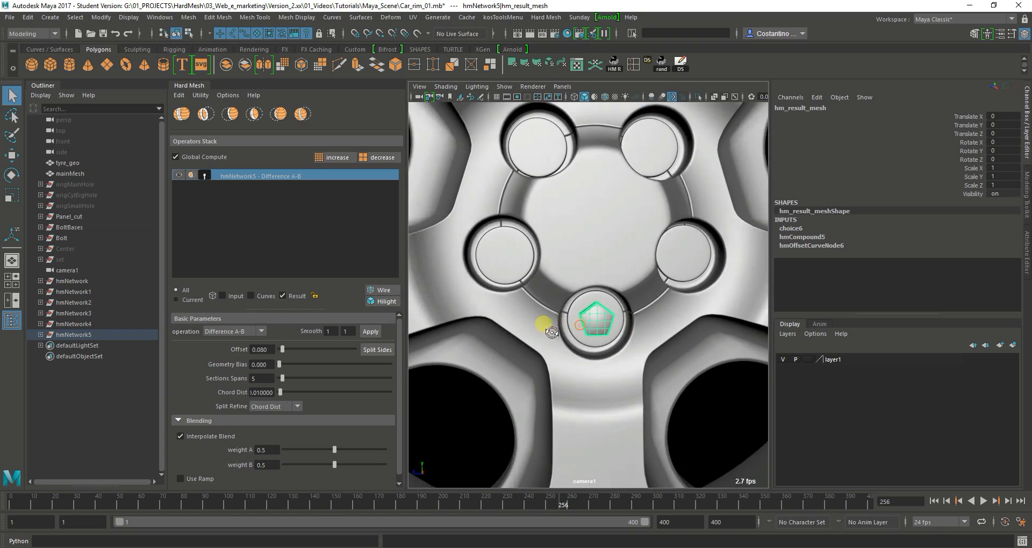
{"action": "key", "text": "w"}
{"action": "right_click_drag", "start_coordinate": [643, 319], "coordinate": [543, 326], "text": "alt"}
{"action": "left_click_drag", "start_coordinate": [549, 332], "coordinate": [571, 327], "text": "alt"}
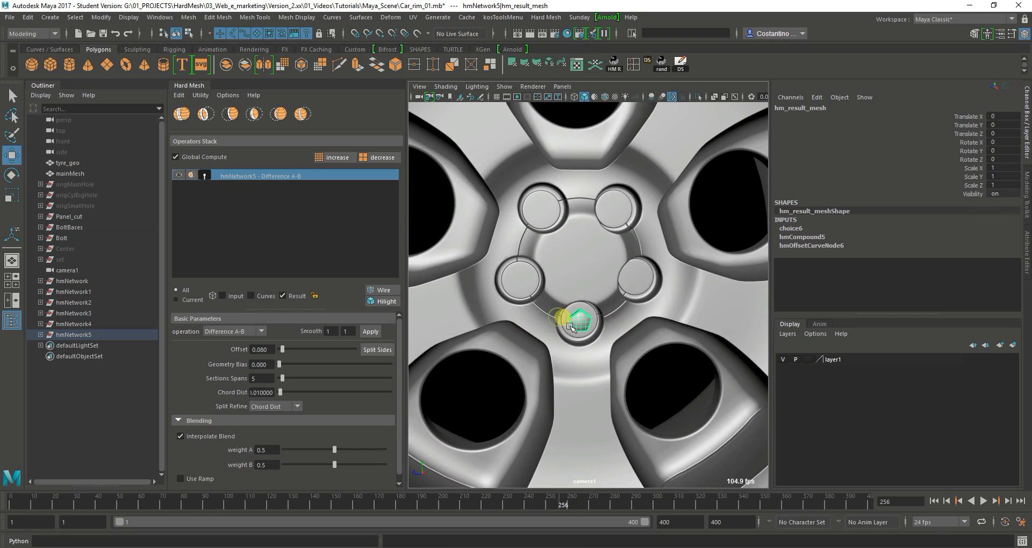
{"action": "scroll", "coordinate": [589, 306], "scroll_direction": "up", "scroll_amount": 5}
{"action": "key", "text": "4"}
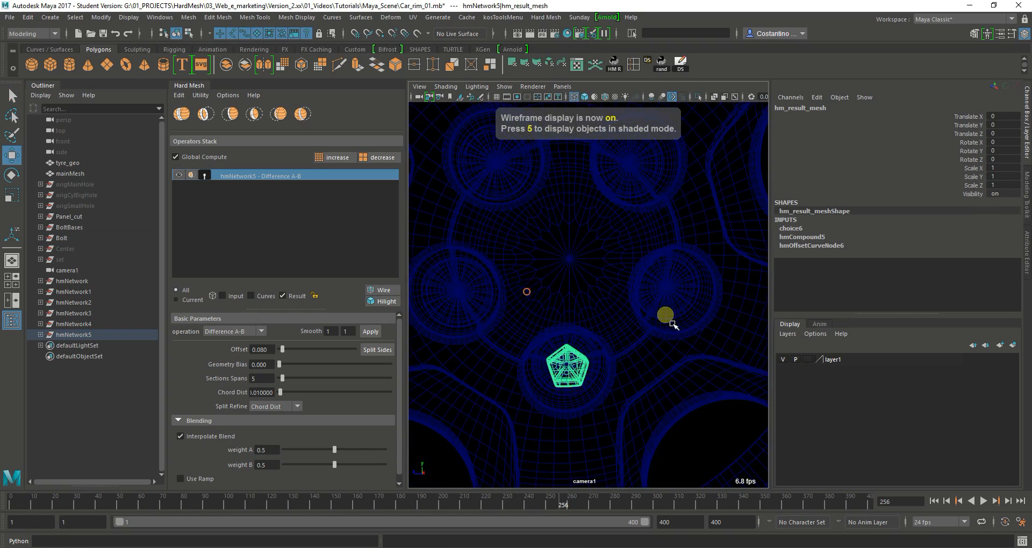
{"action": "key", "text": "d"}
{"action": "key", "text": "c"}
{"action": "middle_click", "coordinate": [570, 269]}
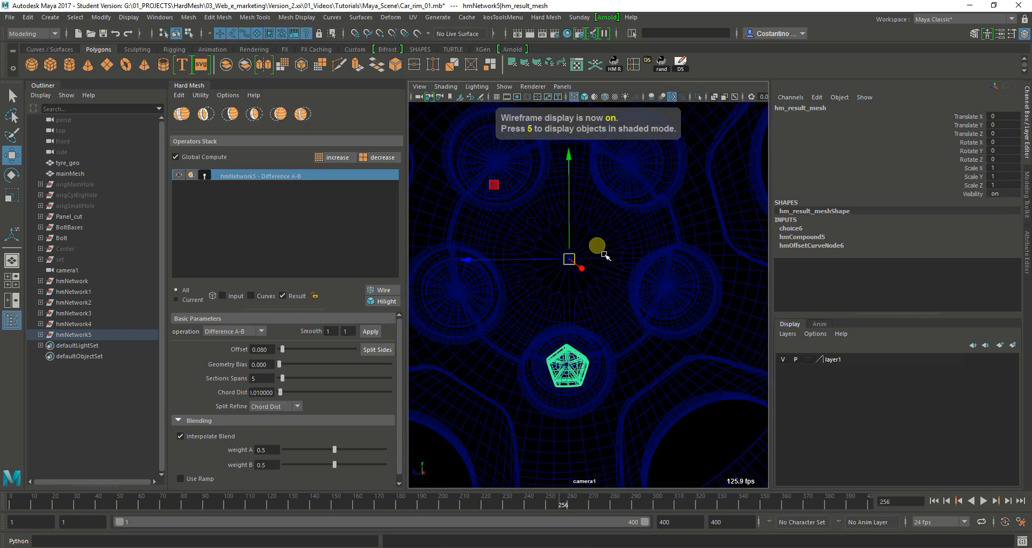
{"action": "key", "text": "5"}
{"action": "right_click_drag", "start_coordinate": [661, 326], "coordinate": [482, 340], "text": "alt"}
{"action": "mouse_move", "coordinate": [481, 340]}
{"action": "left_mouse_down", "text": "alt"}
{"action": "mouse_move", "coordinate": [517, 328]}
{"action": "mouse_move", "coordinate": [600, 380]}
{"action": "mouse_move", "coordinate": [624, 366]}
{"action": "left_mouse_up", "text": "alt"}
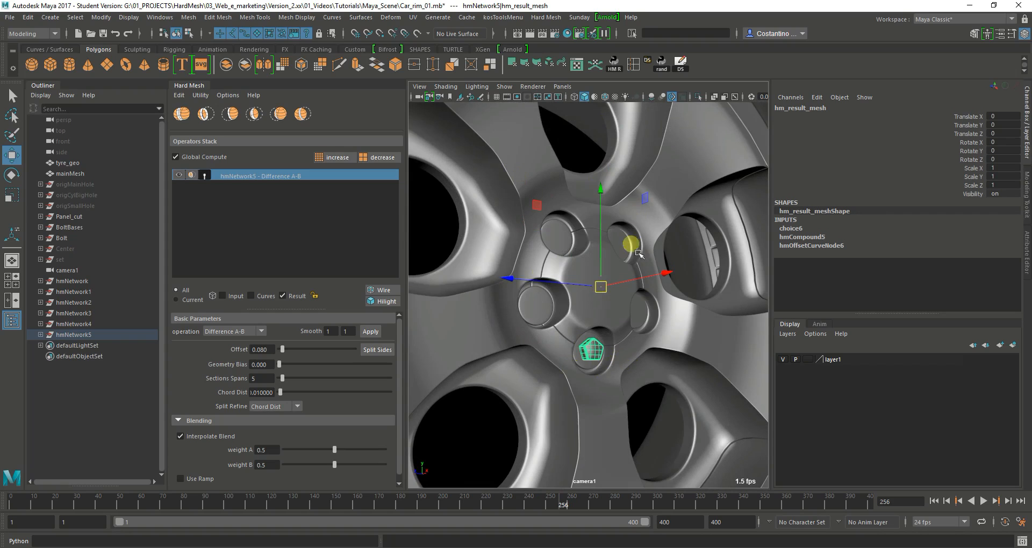
- Make a Hard Mesh Reference Copy of the bolt and set its Rotate X to 72
{"action": "left_click", "coordinate": [202, 95]}
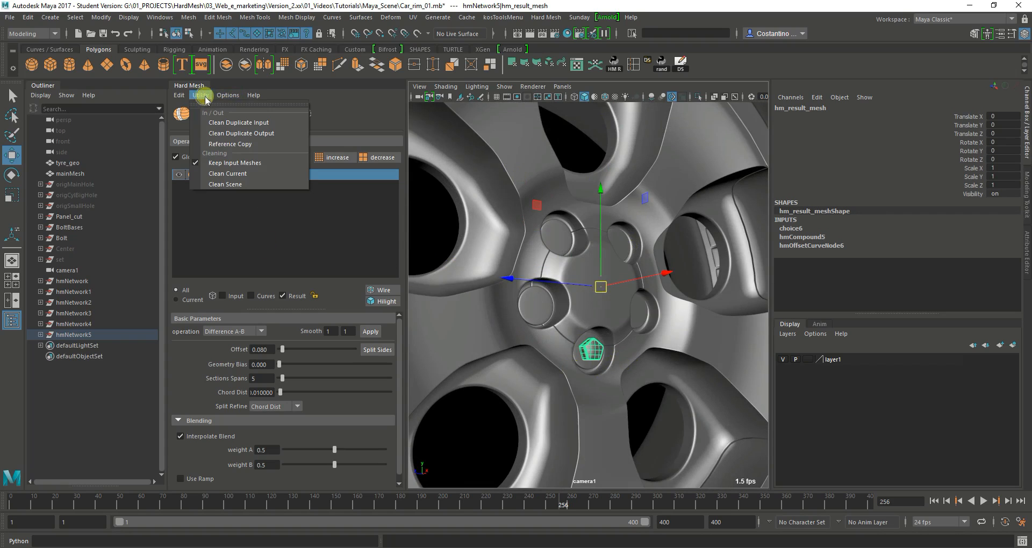
{"action": "left_click", "coordinate": [230, 144]}
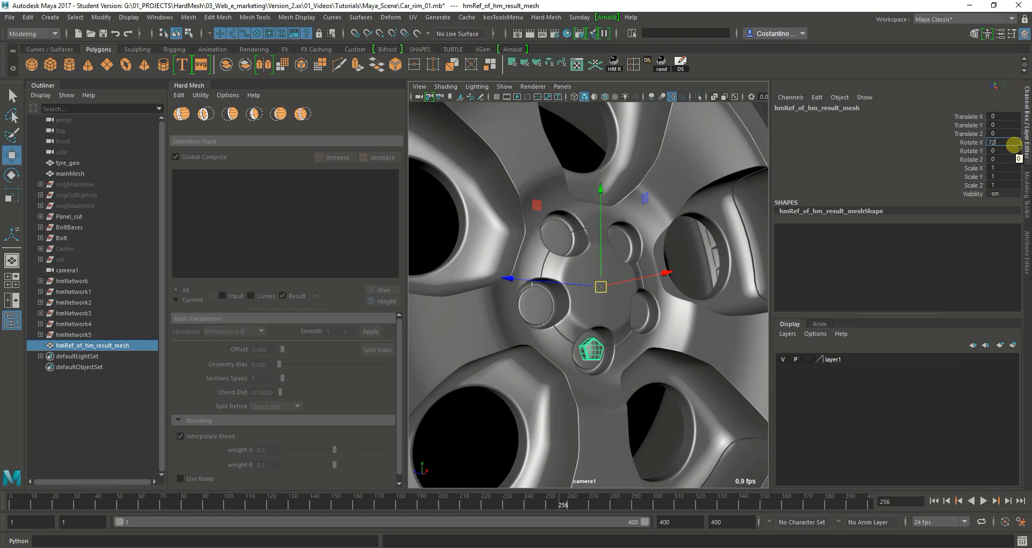
{"action": "left_click", "coordinate": [1013, 144]}
{"action": "type", "text": "72"}
{"action": "key", "text": "Return"}
{"action": "left_click_drag", "start_coordinate": [521, 251], "coordinate": [551, 260], "text": "alt"}
{"action": "key", "text": "q"}
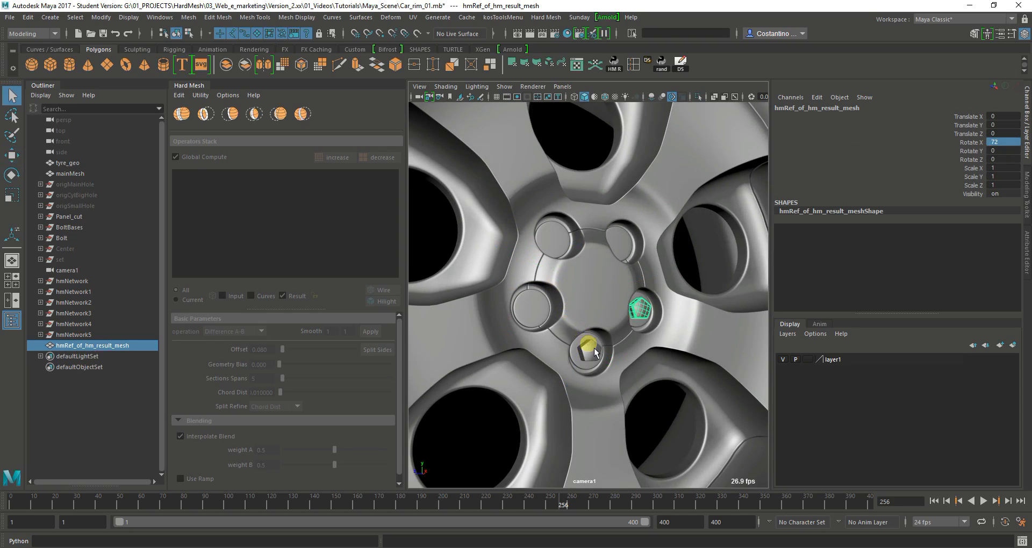
- Make a second reference copy of the original bolt and set its Rotate X to -72
{"action": "left_click", "coordinate": [594, 348]}
{"action": "key", "text": "g"}
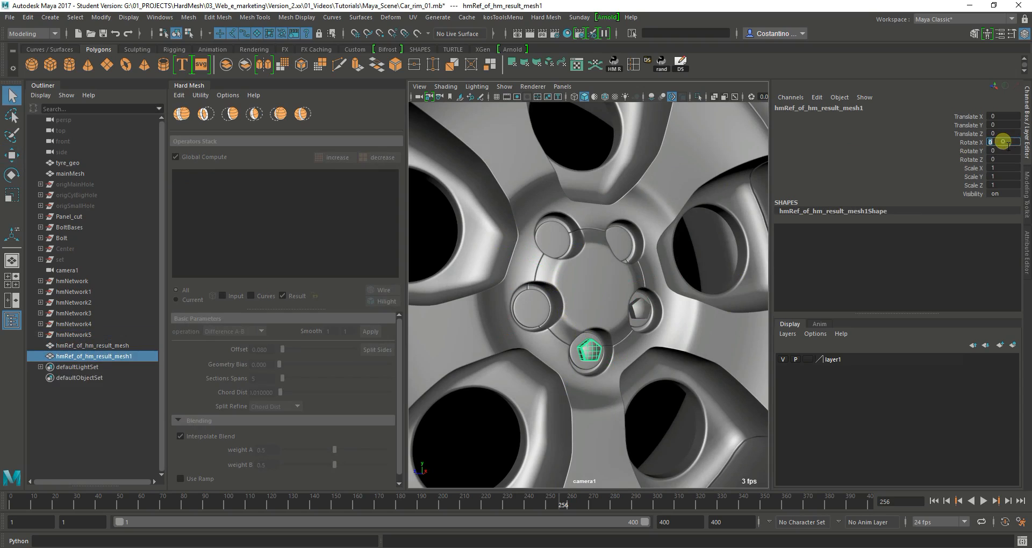
{"action": "left_click", "coordinate": [1003, 142]}
{"action": "type", "text": "-72"}
{"action": "key", "text": "Return"}
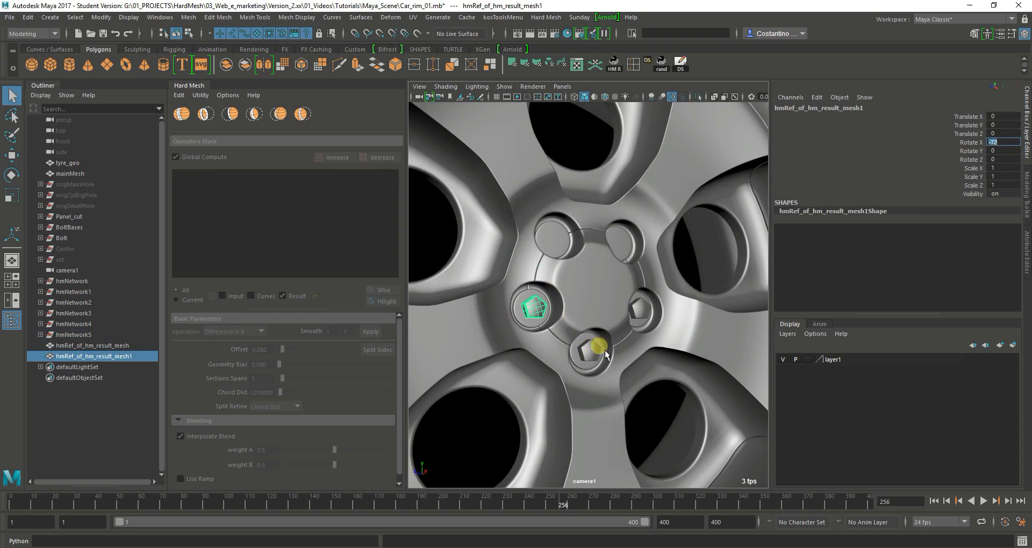
- Make a third reference copy of the original bolt and set its Rotate X to 144
{"action": "left_click", "coordinate": [603, 355]}
{"action": "key", "text": "g"}
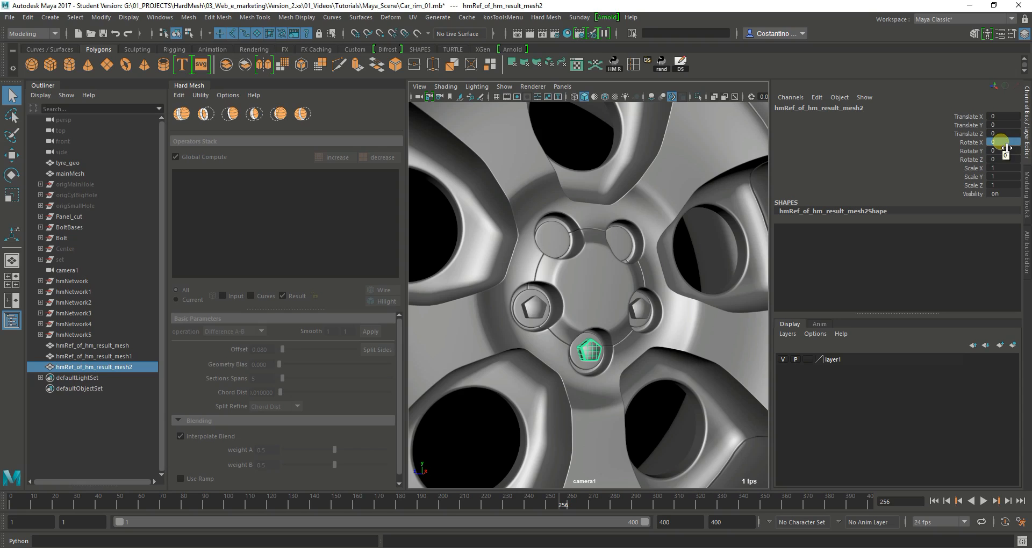
{"action": "type", "text": "14"}
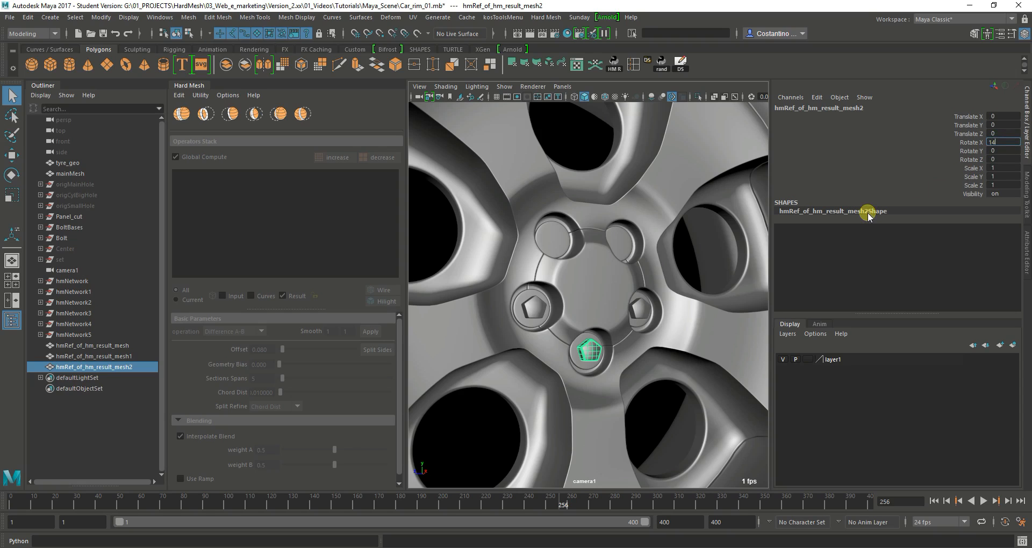
{"action": "type", "text": "4"}
{"action": "key", "text": "Return"}
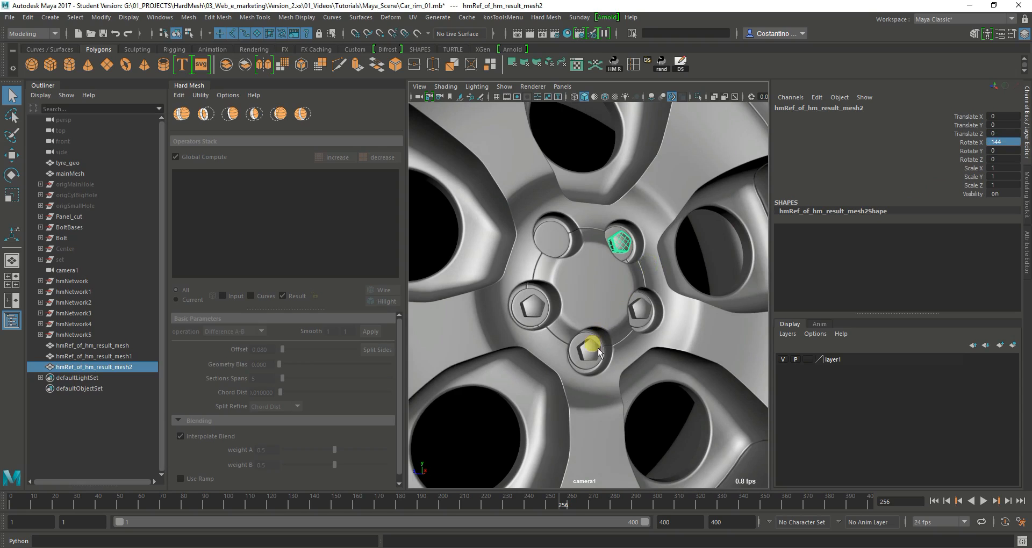
- Make a fourth reference copy of the original bolt and set its Rotate X to -144
{"action": "left_click", "coordinate": [598, 354]}
{"action": "key", "text": "g"}
{"action": "left_click", "coordinate": [1005, 143]}
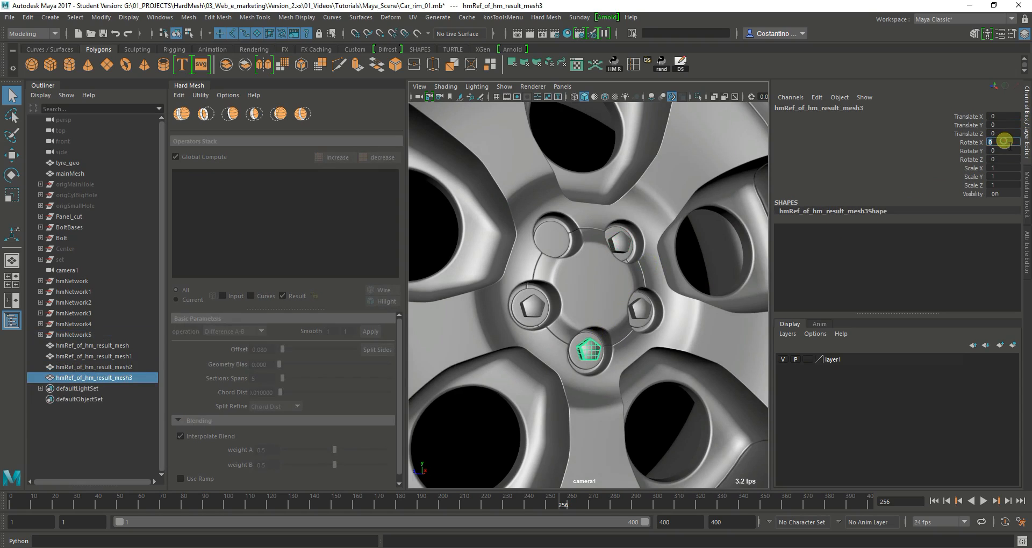
{"action": "type", "text": "-144"}
{"action": "key", "text": "Return"}
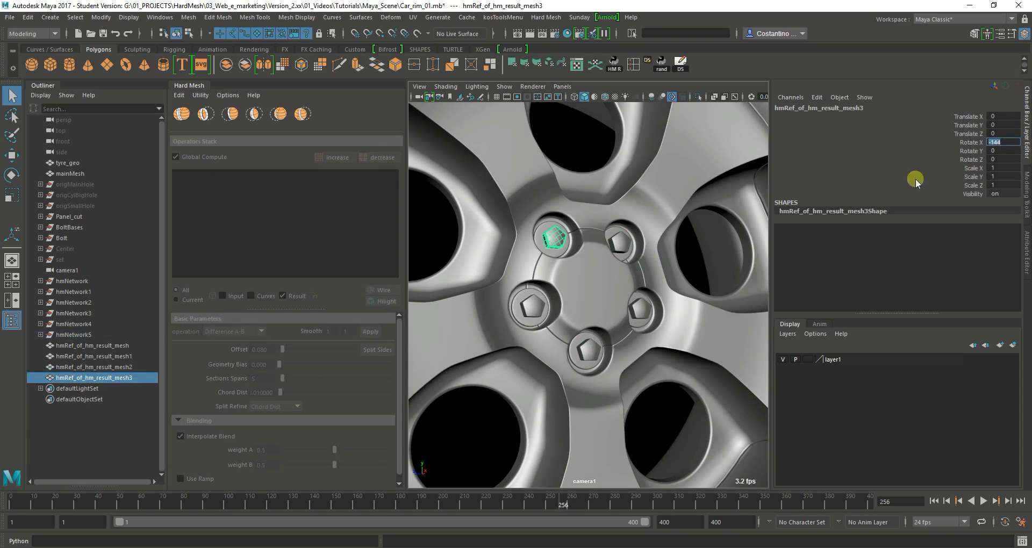
- Show the original bolt's input meshes and move its curved plane along X to about -1.071, updating all copies
{"action": "left_click", "coordinate": [589, 346]}
{"action": "scroll", "coordinate": [541, 346], "scroll_direction": "up", "scroll_amount": 3}
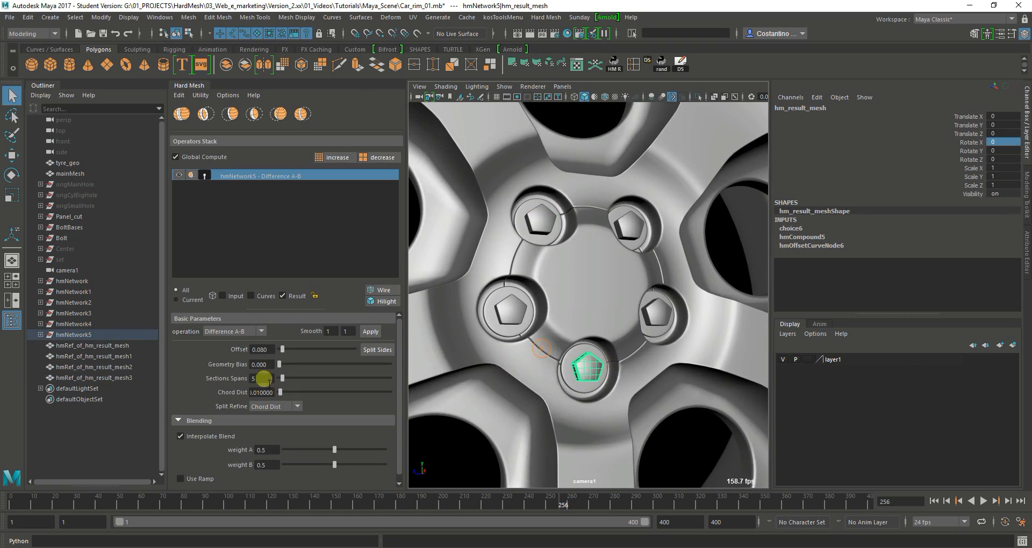
{"action": "left_click", "coordinate": [230, 302]}
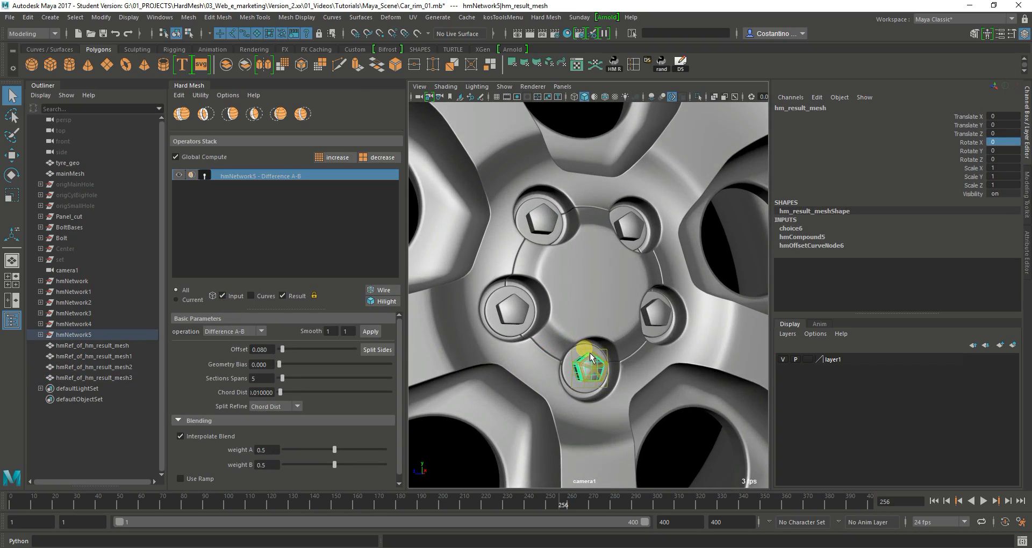
{"action": "left_click", "coordinate": [589, 352]}
{"action": "mouse_move", "coordinate": [589, 352]}
{"action": "left_mouse_down", "text": "alt"}
{"action": "mouse_move", "coordinate": [614, 324]}
{"action": "mouse_move", "coordinate": [620, 354]}
{"action": "mouse_move", "coordinate": [602, 321]}
{"action": "left_mouse_up", "text": "alt"}
{"action": "key", "text": "w"}
{"action": "middle_click_drag", "start_coordinate": [602, 321], "coordinate": [593, 349], "text": "alt"}
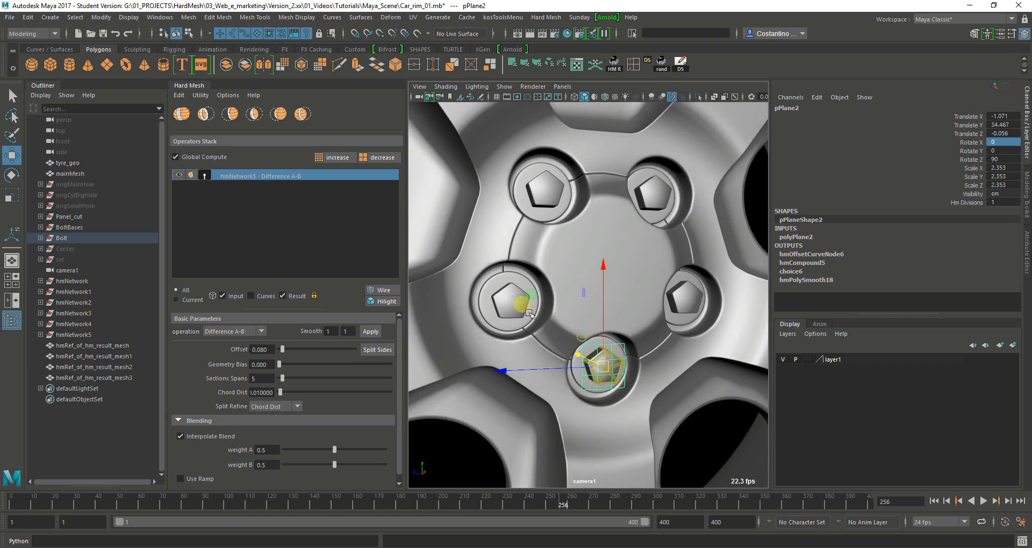
- Group the four bolt reference copies and name the group ref_bolts
{"action": "left_click", "coordinate": [520, 312]}
{"action": "left_click_drag", "start_coordinate": [621, 304], "coordinate": [609, 301], "text": "alt"}
{"action": "middle_click_drag", "start_coordinate": [603, 310], "coordinate": [594, 295], "text": "alt"}
{"action": "left_click_drag", "start_coordinate": [594, 296], "coordinate": [561, 325], "text": "alt"}
{"action": "left_click", "coordinate": [672, 284], "text": "shift"}
{"action": "key", "text": "q"}
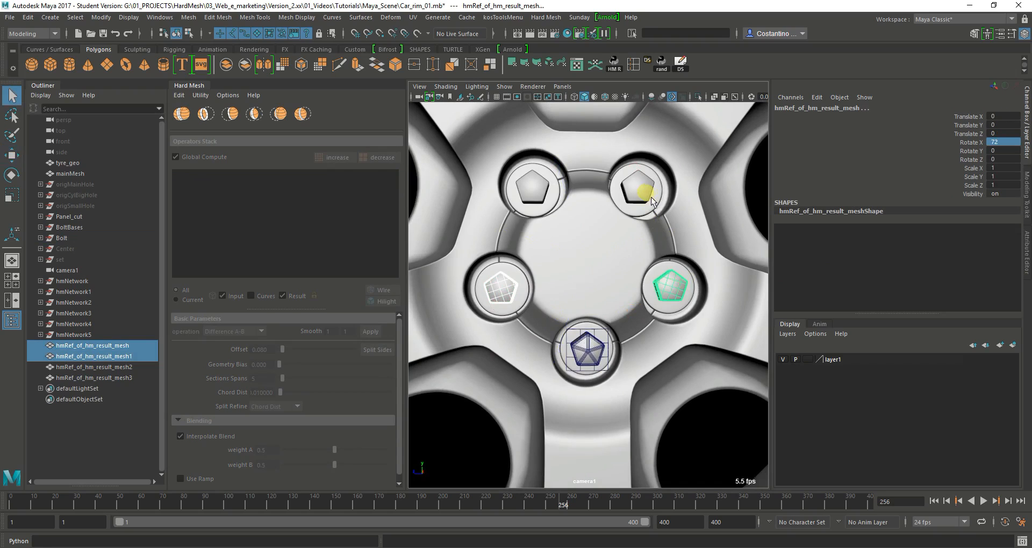
{"action": "left_click", "coordinate": [638, 190], "text": "shift"}
{"action": "left_click", "coordinate": [529, 194], "text": "shift"}
{"action": "key", "text": "ctrl+g"}
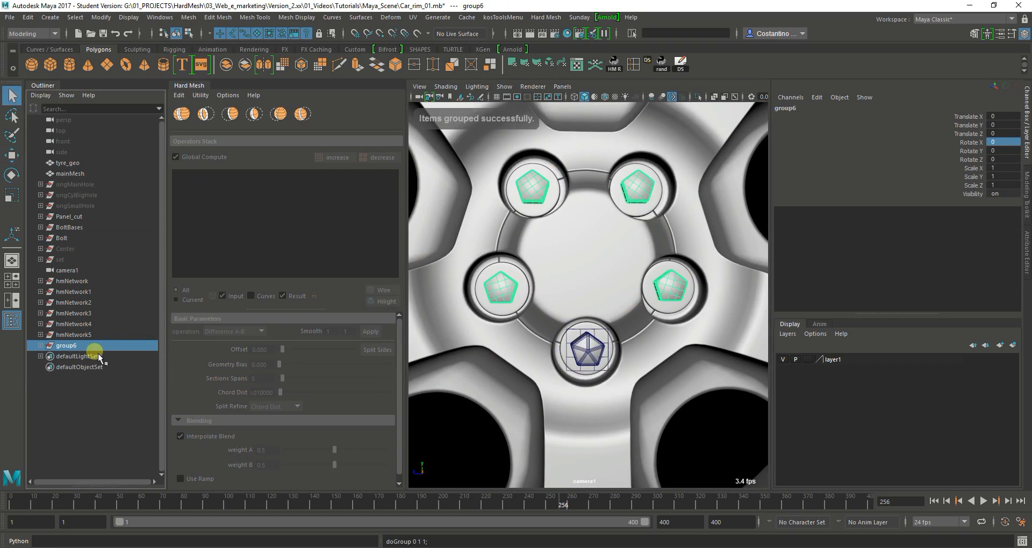
{"action": "double_click", "coordinate": [90, 349]}
{"action": "type", "text": "ref_bolts"}
{"action": "key", "text": "Return"}
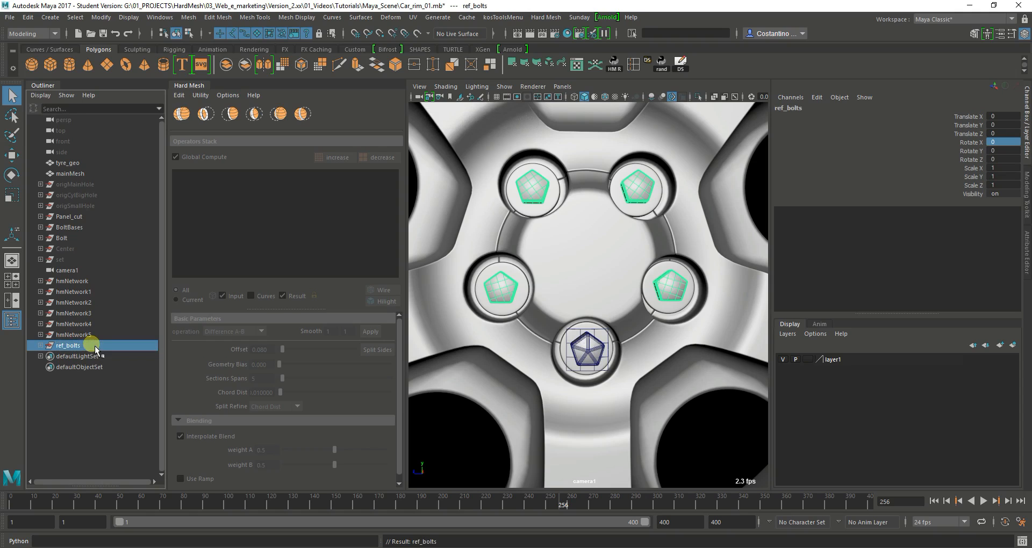
- Hide the original bolt's input meshes and deselect it to view all five bolts in the hub
{"action": "left_click", "coordinate": [563, 364]}
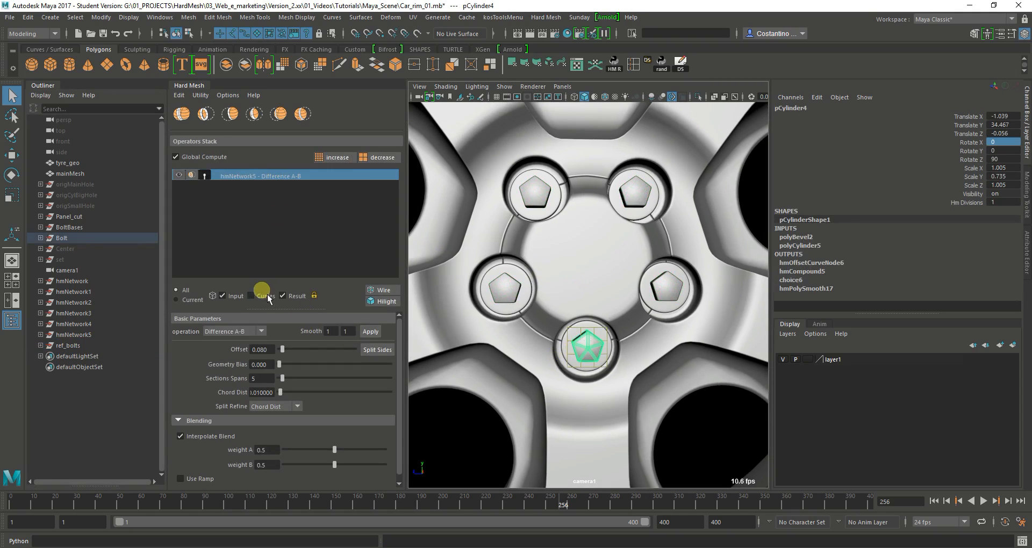
{"action": "left_click", "coordinate": [233, 298]}
{"action": "scroll", "coordinate": [591, 348], "scroll_direction": "down", "scroll_amount": 1}
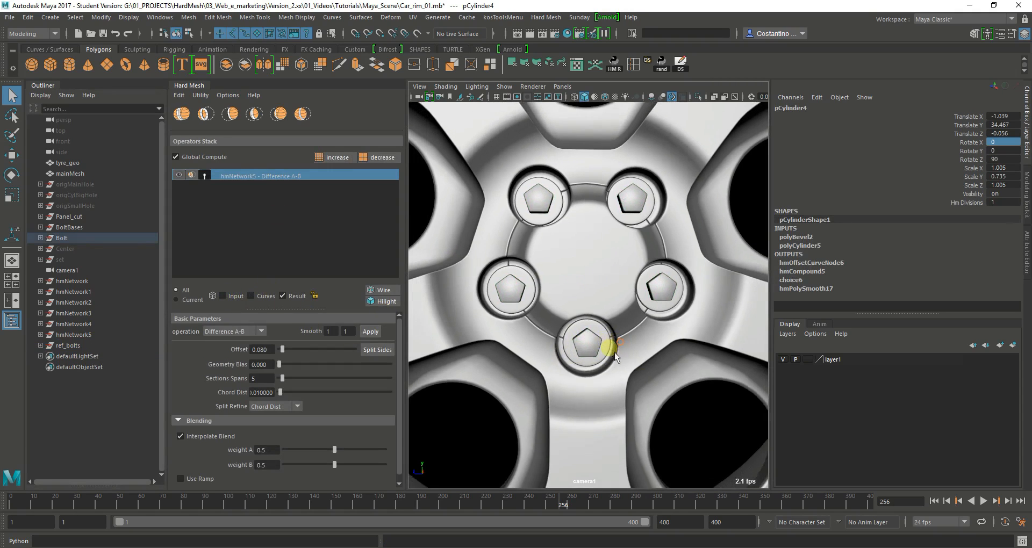
{"action": "left_click", "coordinate": [682, 433]}
{"action": "right_click_drag", "start_coordinate": [682, 433], "coordinate": [506, 259], "text": "alt"}
{"action": "left_click_drag", "start_coordinate": [507, 259], "coordinate": [535, 270], "text": "alt"}
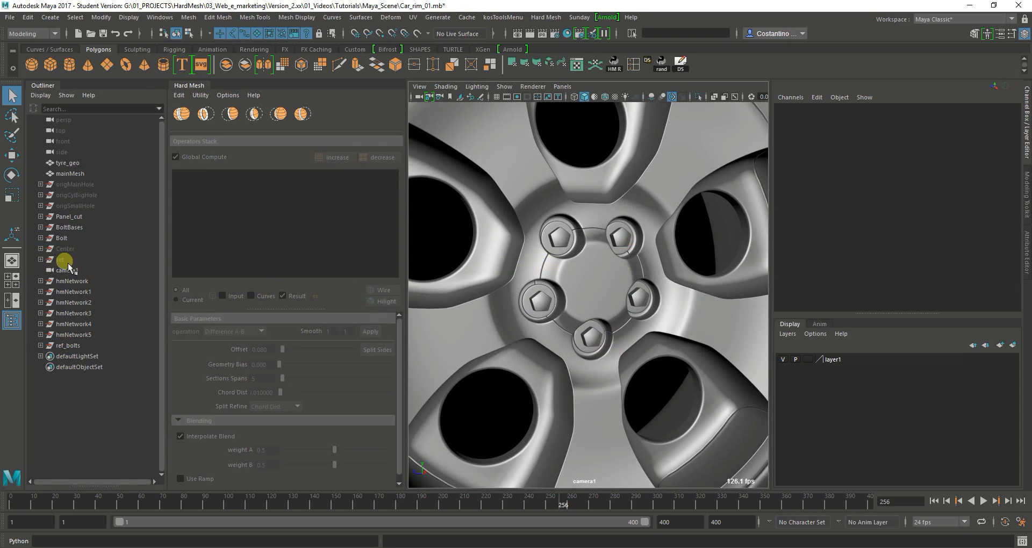
- Unhide the Center group and select its sphere to examine how it meets the HM text in the hub
{"action": "left_click", "coordinate": [65, 249]}
{"action": "key", "text": "shift+h"}
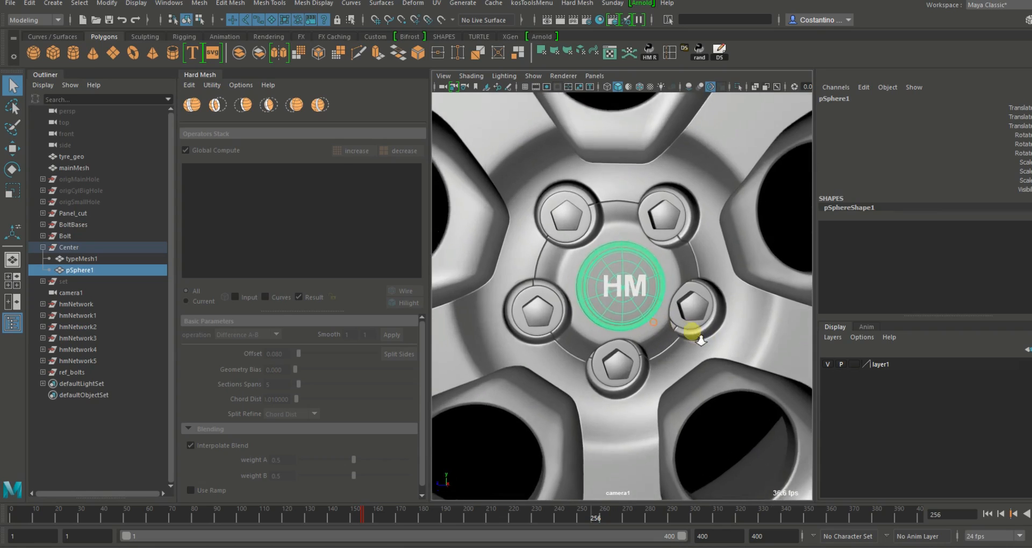
{"action": "left_click_drag", "start_coordinate": [654, 326], "coordinate": [674, 353], "text": "alt"}
{"action": "left_click_drag", "start_coordinate": [582, 328], "coordinate": [696, 325], "text": "alt"}
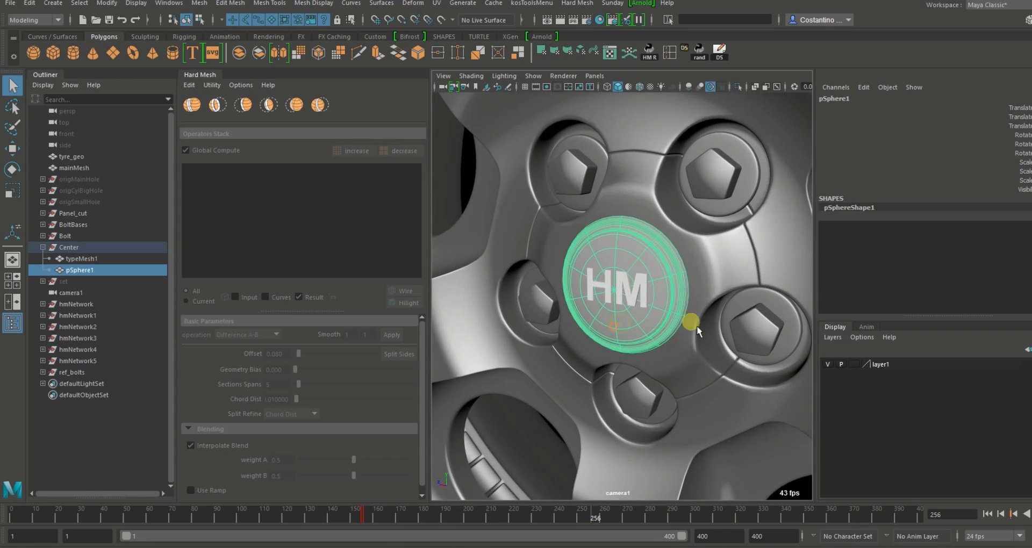
{"action": "left_click", "coordinate": [630, 297], "text": "shift"}
{"action": "mouse_move", "coordinate": [623, 324]}
{"action": "left_mouse_down", "text": "alt"}
{"action": "mouse_move", "coordinate": [687, 317]}
{"action": "mouse_move", "coordinate": [661, 348]}
{"action": "mouse_move", "coordinate": [640, 349]}
{"action": "mouse_move", "coordinate": [620, 325]}
{"action": "left_mouse_up", "text": "alt"}
{"action": "left_click", "coordinate": [614, 325]}
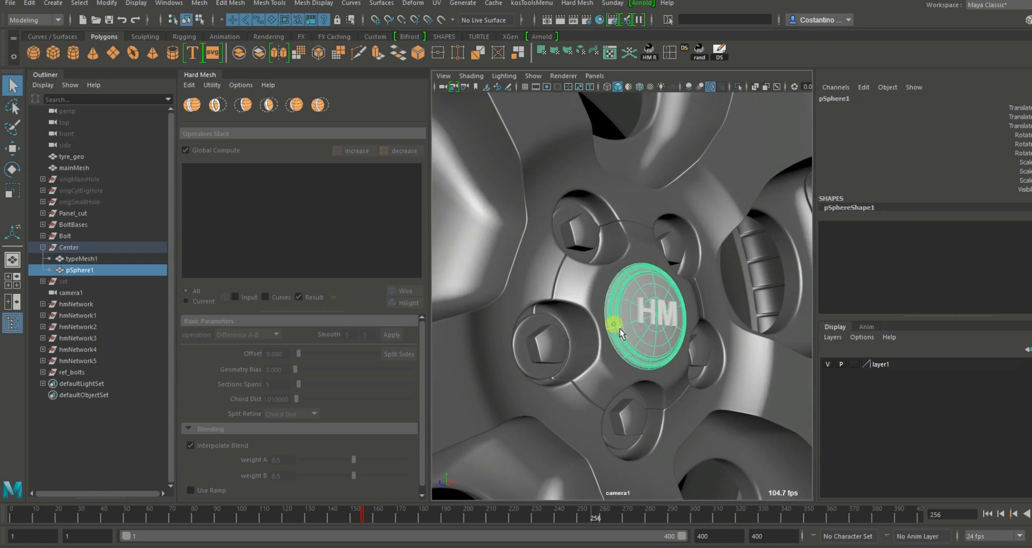
- Add the HM text to the sphere selection and create a live Difference A-B boolean engraving the letters into the cap
{"action": "left_click", "coordinate": [653, 321], "text": "shift"}
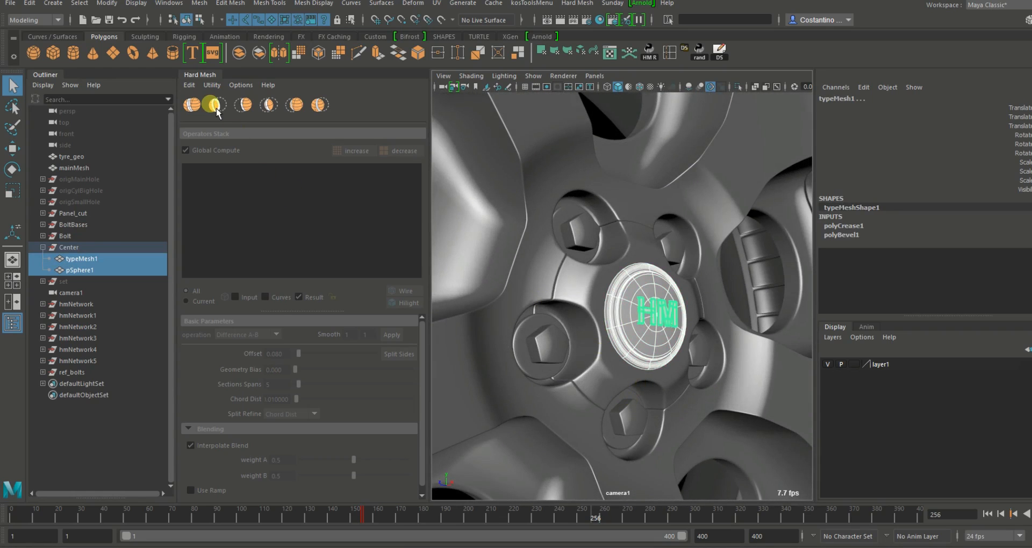
{"action": "left_click", "coordinate": [243, 114]}
{"action": "left_click_drag", "start_coordinate": [653, 351], "coordinate": [601, 348], "text": "alt"}
{"action": "left_click", "coordinate": [248, 299]}
{"action": "scroll", "coordinate": [591, 349], "scroll_direction": "up", "scroll_amount": 5}
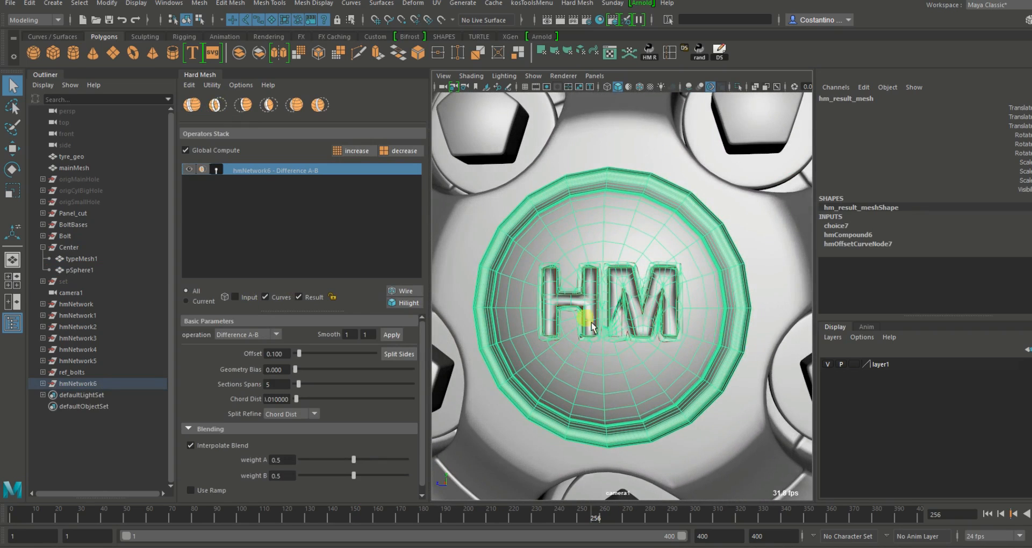
{"action": "scroll", "coordinate": [591, 327], "scroll_direction": "up", "scroll_amount": 4}
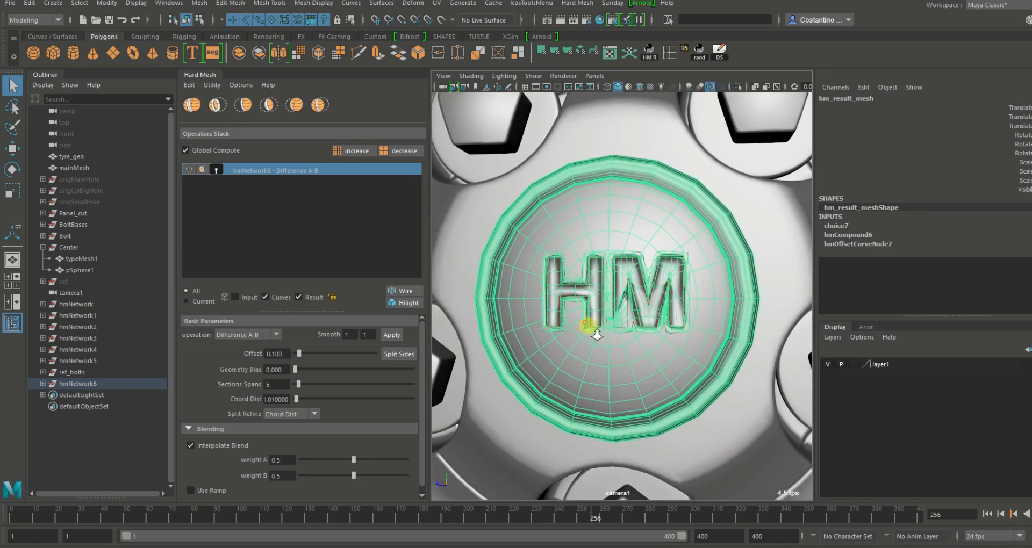
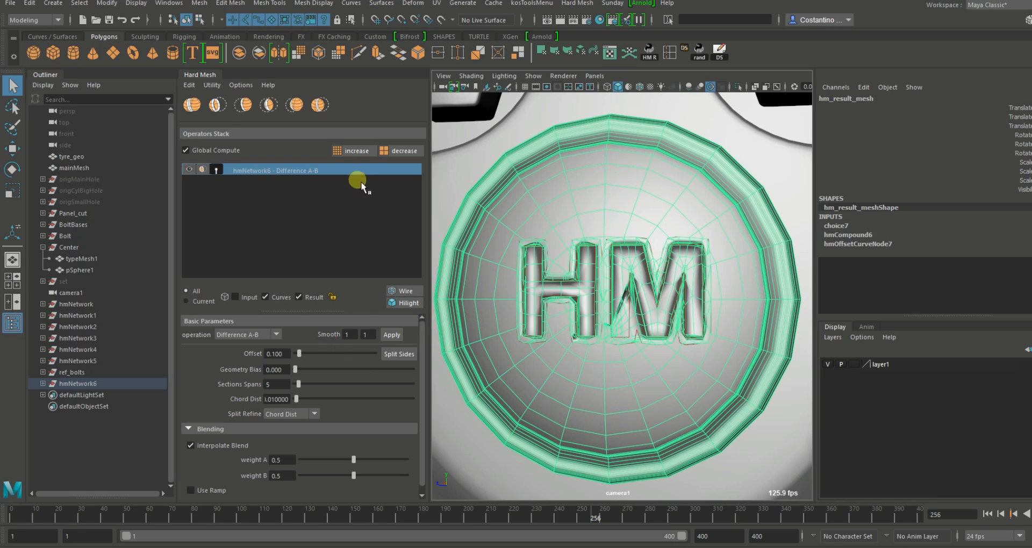
- Increase the smoothing of both cap boolean inputs to 2 and hide the intersection curves
{"action": "left_click", "coordinate": [357, 151]}
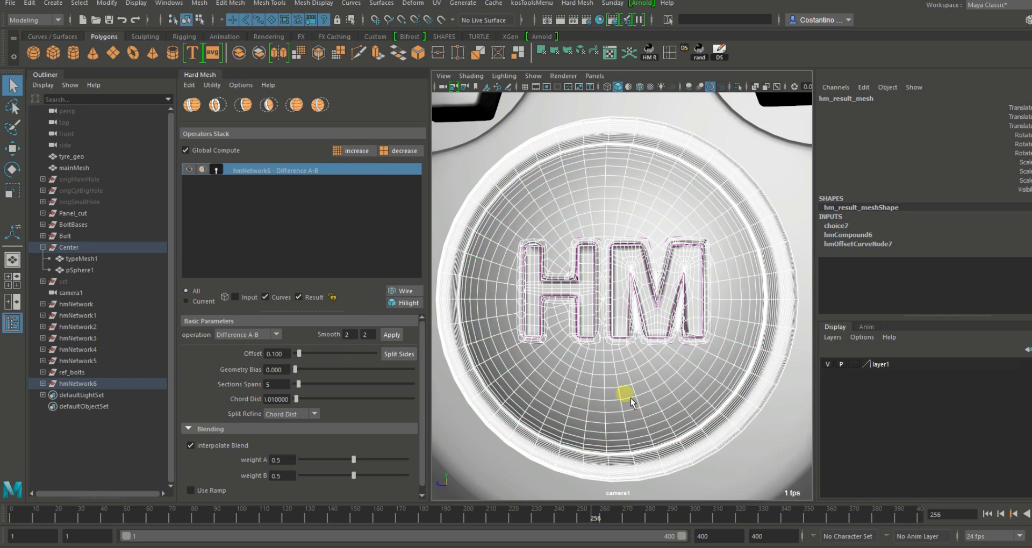
{"action": "left_click", "coordinate": [265, 297]}
{"action": "right_click_drag", "start_coordinate": [648, 324], "coordinate": [631, 349], "text": "alt"}
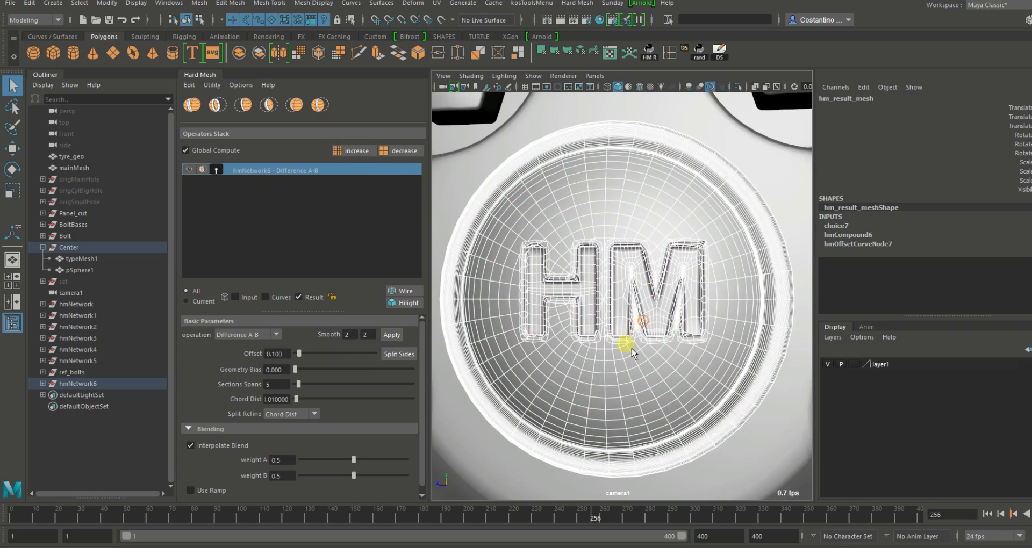
{"action": "left_click", "coordinate": [631, 348]}
{"action": "mouse_move", "coordinate": [618, 351]}
{"action": "left_mouse_down", "text": "alt"}
{"action": "mouse_move", "coordinate": [648, 350]}
{"action": "mouse_move", "coordinate": [626, 357]}
{"action": "left_mouse_up", "text": "alt"}
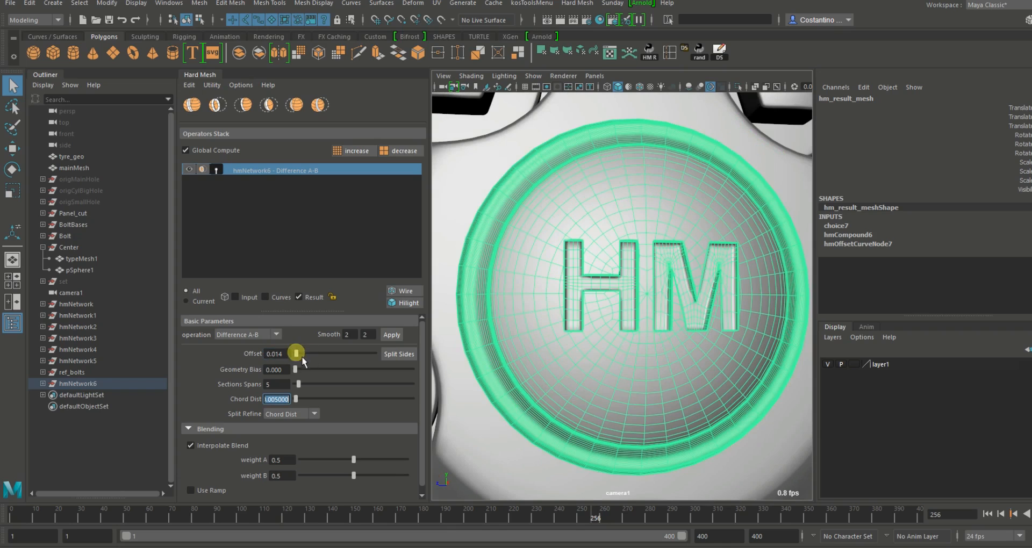
- Set the HM cut's offset to 0.03 and chord distance to 0.001, with the selection highlight turned off
{"action": "left_click_drag", "start_coordinate": [295, 353], "coordinate": [290, 355]}
{"action": "type", "text": ".0"}
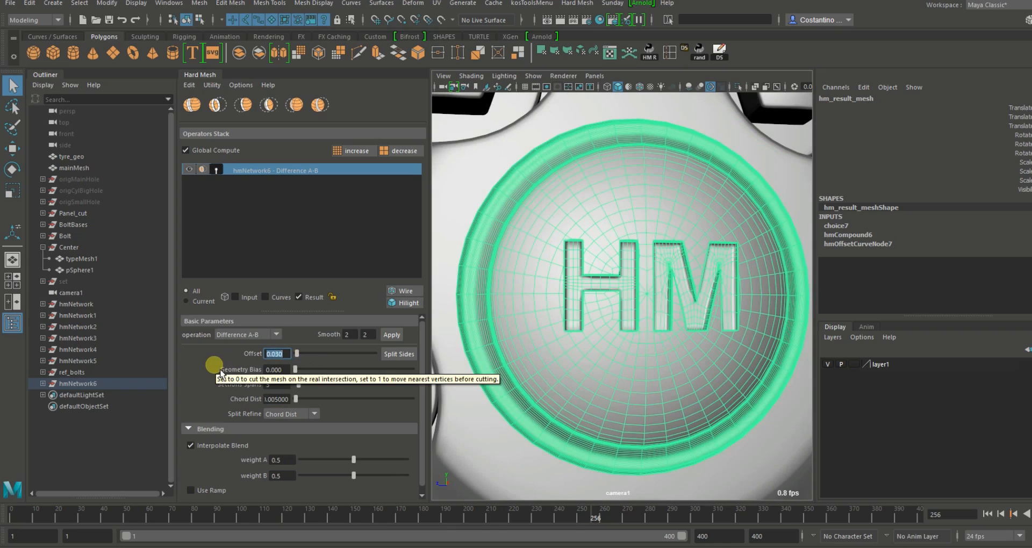
{"action": "left_click", "coordinate": [414, 302]}
{"action": "left_click_drag", "start_coordinate": [605, 310], "coordinate": [516, 339], "text": "alt"}
{"action": "left_click_drag", "start_coordinate": [275, 400], "coordinate": [423, 375]}
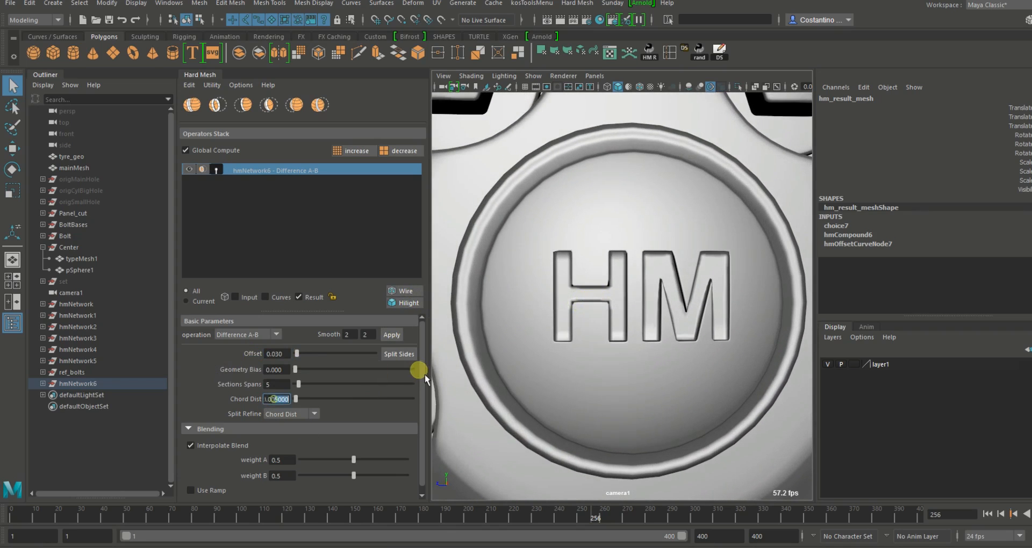
- Examine the engraved center cap up close, deselect it, and view the whole wheel from the front
{"action": "mouse_move", "coordinate": [644, 317]}
{"action": "left_mouse_down", "text": "alt"}
{"action": "mouse_move", "coordinate": [652, 297]}
{"action": "mouse_move", "coordinate": [664, 300]}
{"action": "mouse_move", "coordinate": [635, 326]}
{"action": "left_mouse_up", "text": "alt"}
{"action": "mouse_move", "coordinate": [702, 427]}
{"action": "left_mouse_down", "text": "alt"}
{"action": "mouse_move", "coordinate": [576, 421]}
{"action": "mouse_move", "coordinate": [539, 373]}
{"action": "mouse_move", "coordinate": [552, 426]}
{"action": "mouse_move", "coordinate": [607, 378]}
{"action": "left_mouse_up", "text": "alt"}
{"action": "mouse_move", "coordinate": [652, 336]}
{"action": "left_mouse_down", "text": "alt"}
{"action": "mouse_move", "coordinate": [618, 350]}
{"action": "mouse_move", "coordinate": [625, 337]}
{"action": "mouse_move", "coordinate": [705, 343]}
{"action": "mouse_move", "coordinate": [684, 355]}
{"action": "mouse_move", "coordinate": [624, 334]}
{"action": "mouse_move", "coordinate": [647, 364]}
{"action": "mouse_move", "coordinate": [661, 330]}
{"action": "mouse_move", "coordinate": [595, 363]}
{"action": "mouse_move", "coordinate": [497, 376]}
{"action": "mouse_move", "coordinate": [498, 299]}
{"action": "left_mouse_up", "text": "alt"}
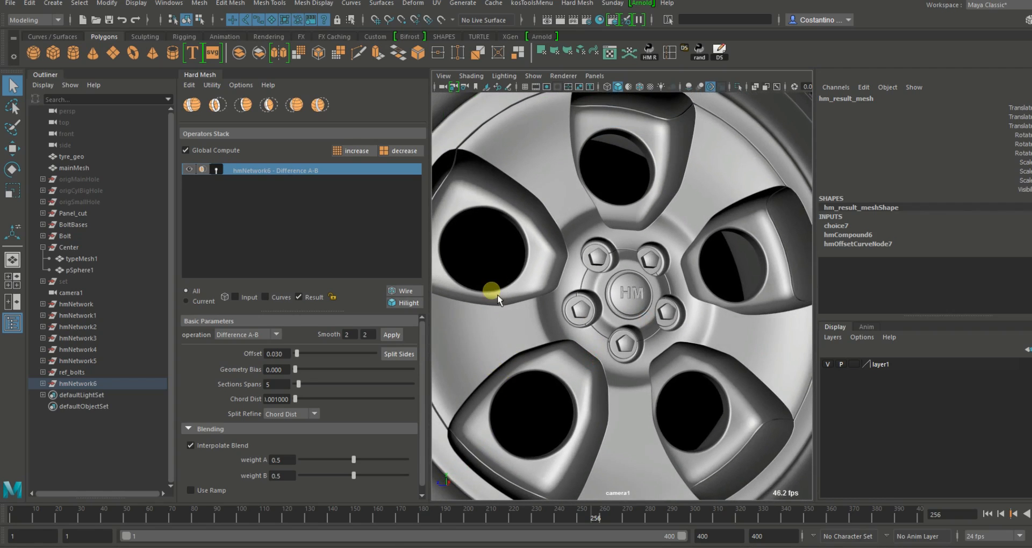
{"action": "left_click", "coordinate": [494, 270]}
{"action": "left_click_drag", "start_coordinate": [611, 326], "coordinate": [625, 338], "text": "alt"}
{"action": "right_click_drag", "start_coordinate": [625, 338], "coordinate": [495, 327], "text": "alt"}
{"action": "mouse_move", "coordinate": [623, 308]}
{"action": "left_mouse_down", "text": "alt"}
{"action": "mouse_move", "coordinate": [661, 306]}
{"action": "mouse_move", "coordinate": [692, 322]}
{"action": "mouse_move", "coordinate": [659, 311]}
{"action": "mouse_move", "coordinate": [624, 323]}
{"action": "mouse_move", "coordinate": [641, 337]}
{"action": "mouse_move", "coordinate": [594, 340]}
{"action": "mouse_move", "coordinate": [634, 362]}
{"action": "mouse_move", "coordinate": [604, 338]}
{"action": "left_mouse_up", "text": "alt"}
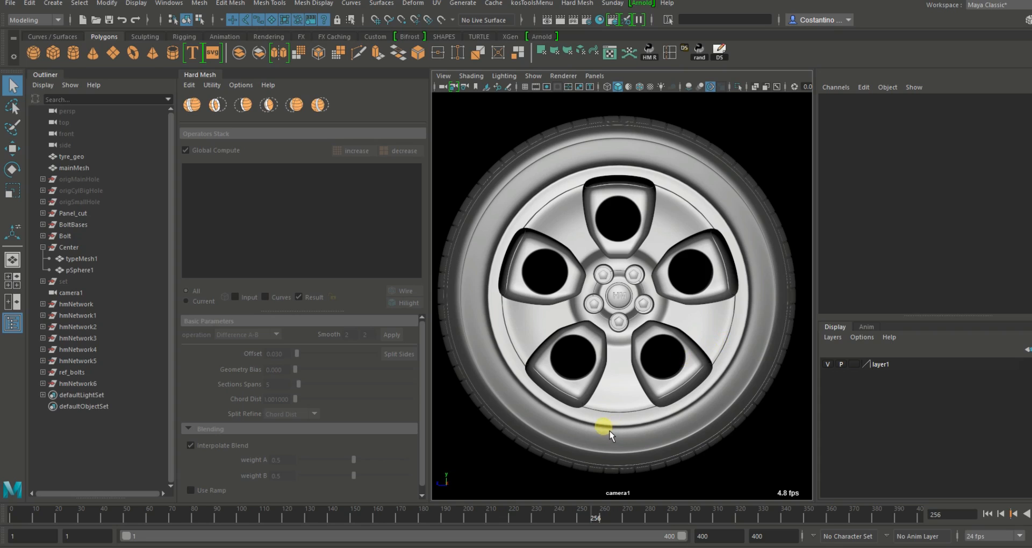
- Select the rim, display only the first operator's result (hmNetwork), and show its input meshes
{"action": "left_click", "coordinate": [619, 385]}
{"action": "mouse_move", "coordinate": [636, 398]}
{"action": "left_mouse_down", "text": "alt"}
{"action": "mouse_move", "coordinate": [595, 381]}
{"action": "mouse_move", "coordinate": [614, 382]}
{"action": "left_mouse_up", "text": "alt"}
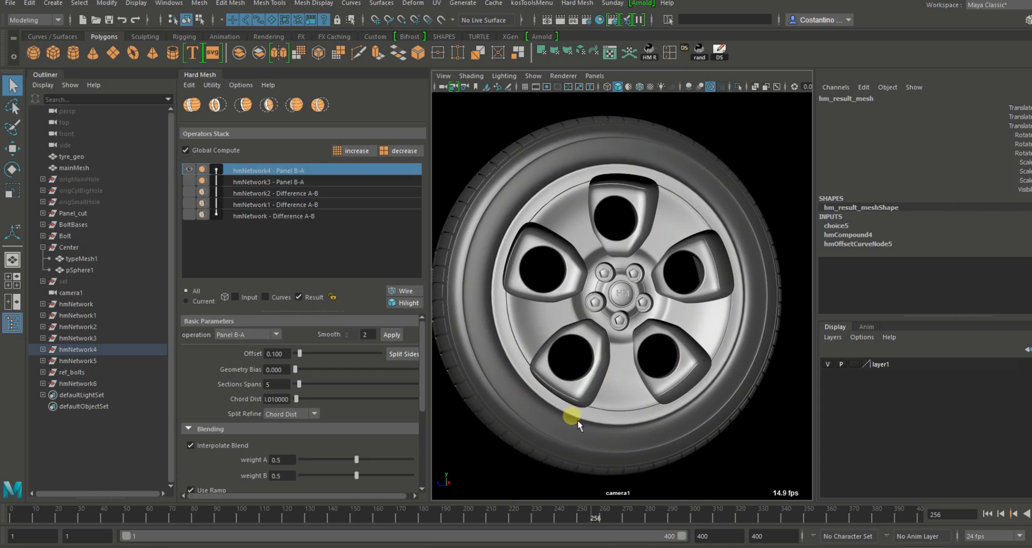
{"action": "left_click", "coordinate": [189, 215]}
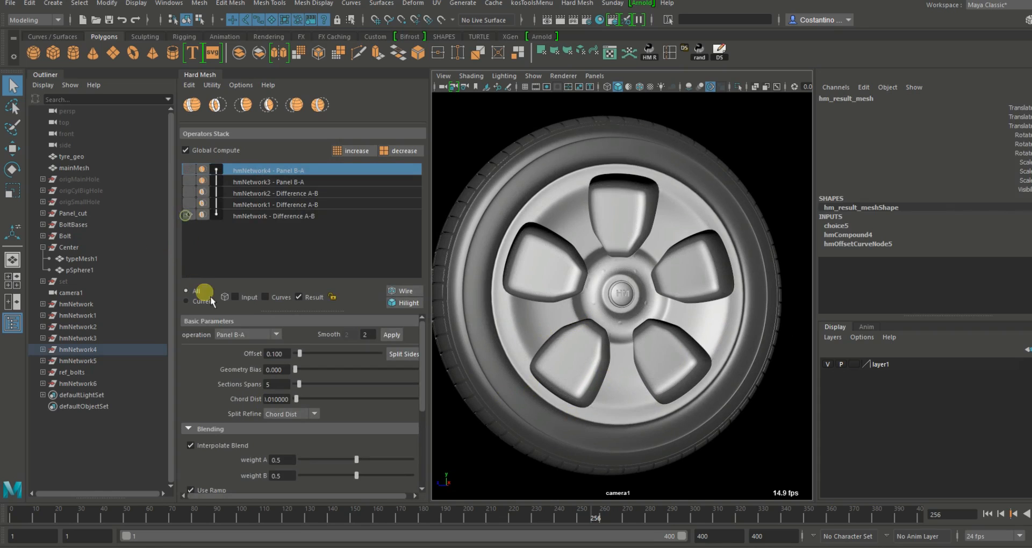
{"action": "left_click", "coordinate": [236, 297]}
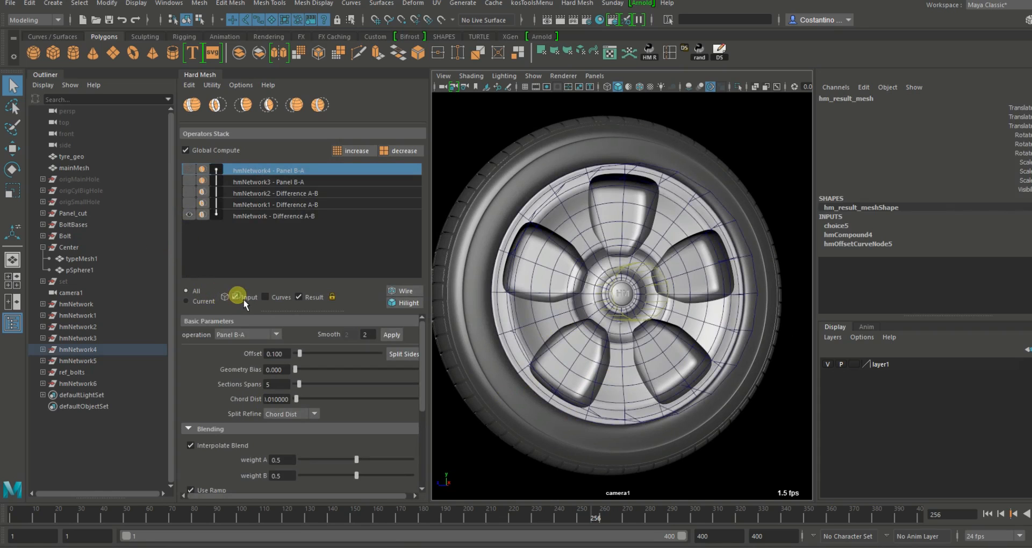
- Unhide the origMainHole group beside the wheel and hide the rim's input meshes again
{"action": "left_click", "coordinate": [60, 178]}
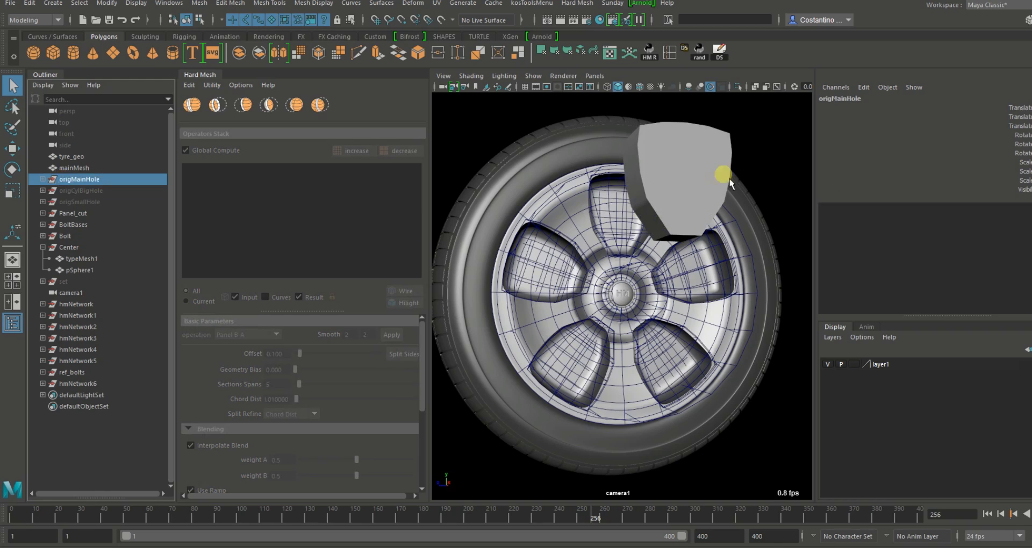
{"action": "left_click", "coordinate": [692, 180]}
{"action": "left_click_drag", "start_coordinate": [691, 180], "coordinate": [745, 142], "text": "alt"}
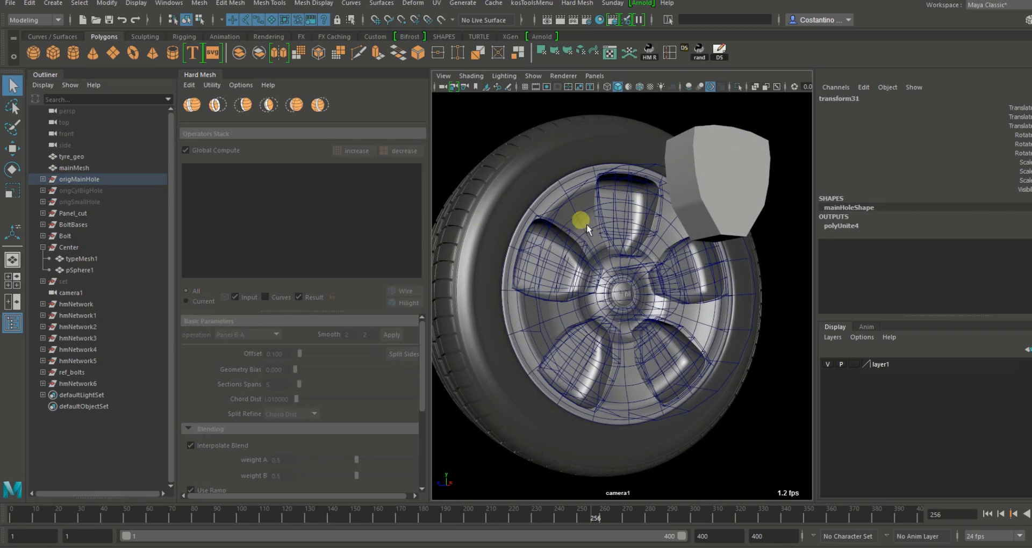
{"action": "left_click", "coordinate": [553, 284]}
{"action": "left_click", "coordinate": [410, 304]}
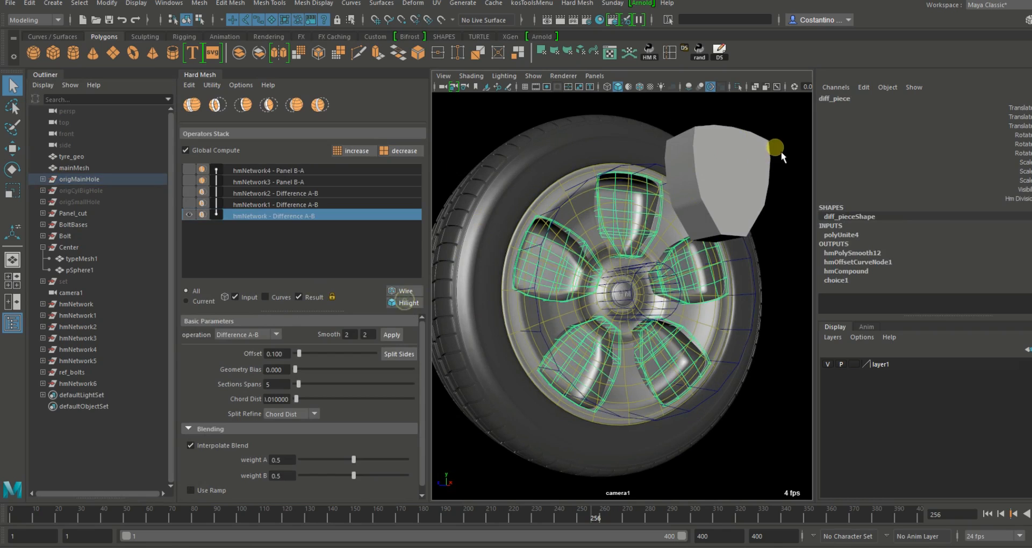
{"action": "left_click", "coordinate": [782, 151]}
{"action": "left_click", "coordinate": [532, 294]}
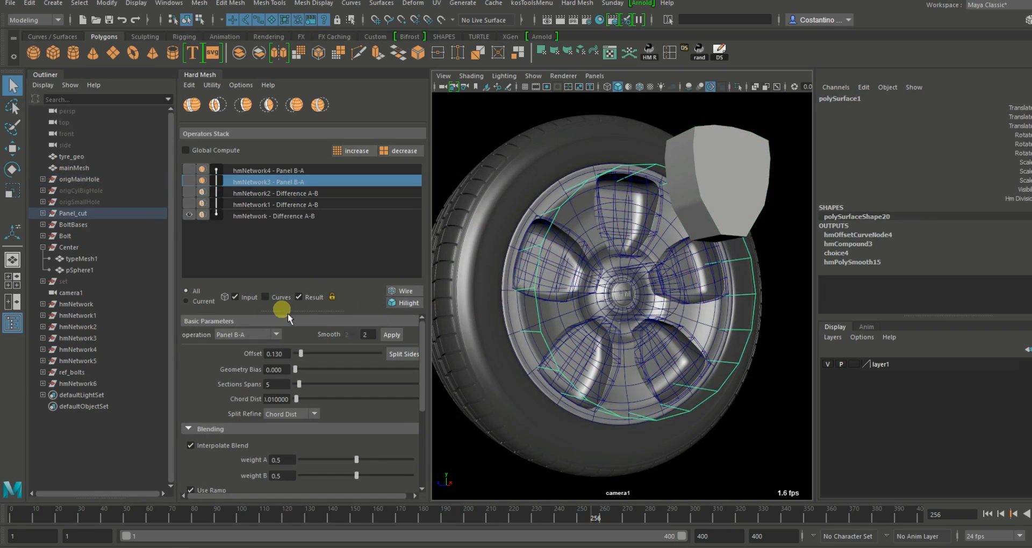
{"action": "left_click", "coordinate": [246, 301]}
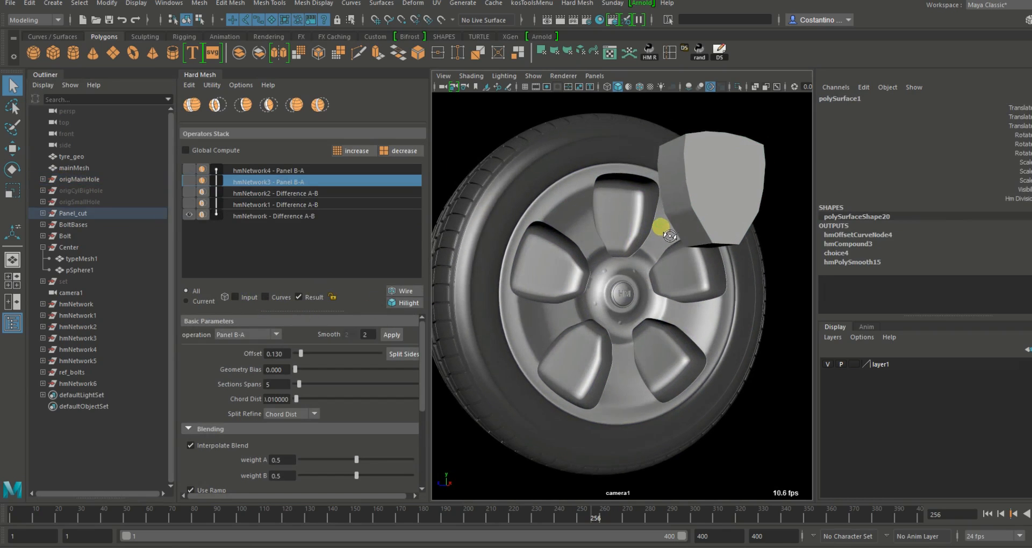
- Select all faces of the original main hole mesh and scale them to resize the five rim openings
{"action": "left_click", "coordinate": [698, 211]}
{"action": "left_click_drag", "start_coordinate": [629, 253], "coordinate": [604, 271], "text": "alt"}
{"action": "right_click_drag", "start_coordinate": [771, 156], "coordinate": [773, 148], "text": "ctrl"}
{"action": "mouse_move", "coordinate": [654, 220]}
{"action": "left_mouse_down", "text": "alt"}
{"action": "mouse_move", "coordinate": [687, 227]}
{"action": "mouse_move", "coordinate": [669, 223]}
{"action": "left_mouse_up", "text": "alt"}
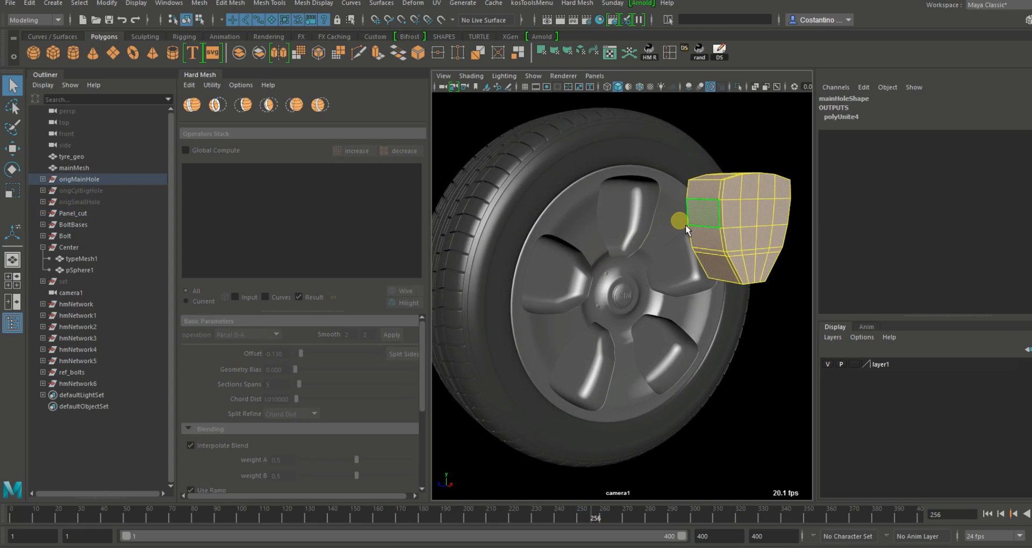
{"action": "key", "text": "r"}
{"action": "left_click_drag", "start_coordinate": [747, 135], "coordinate": [749, 140]}
{"action": "key", "text": "w"}
{"action": "left_click_drag", "start_coordinate": [703, 188], "coordinate": [694, 183], "text": "alt"}
{"action": "left_click_drag", "start_coordinate": [656, 219], "coordinate": [594, 219], "text": "alt"}
{"action": "key", "text": "r"}
{"action": "left_click_drag", "start_coordinate": [591, 254], "coordinate": [583, 237], "text": "alt"}
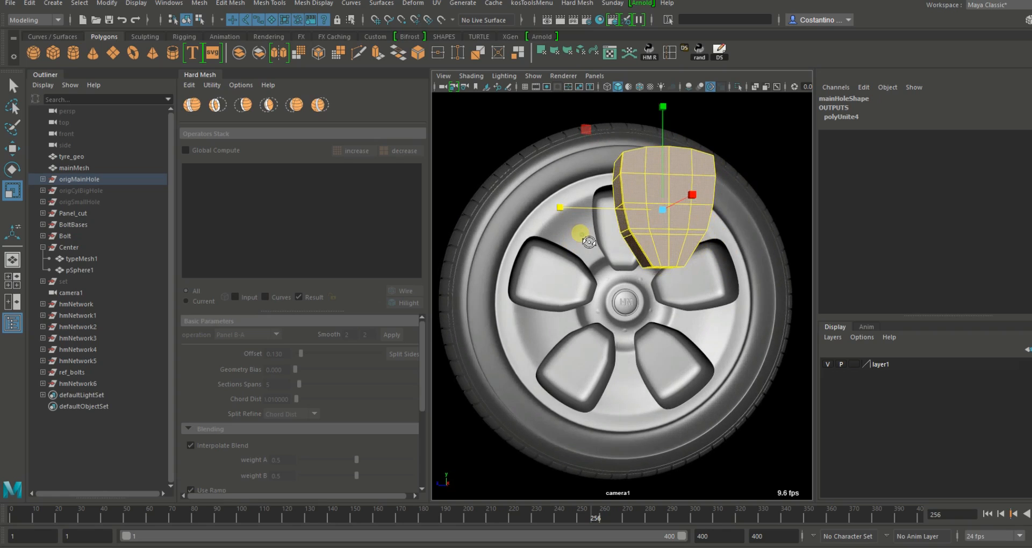
- Move the main hole mesh's faces slightly along Y to shift the five openings, and return to object selection
{"action": "key", "text": "w"}
{"action": "left_click_drag", "start_coordinate": [668, 183], "coordinate": [671, 190]}
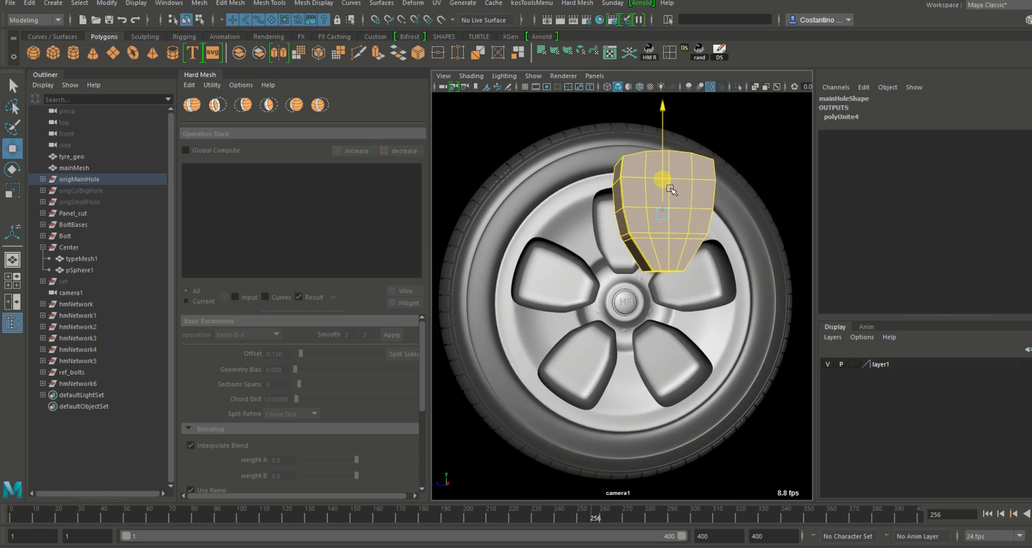
{"action": "mouse_move", "coordinate": [593, 276]}
{"action": "left_mouse_down", "text": "alt"}
{"action": "mouse_move", "coordinate": [556, 288]}
{"action": "mouse_move", "coordinate": [580, 290]}
{"action": "left_mouse_up", "text": "alt"}
{"action": "middle_click_drag", "start_coordinate": [566, 283], "coordinate": [566, 278]}
{"action": "scroll", "coordinate": [626, 258], "scroll_direction": "down", "scroll_amount": 1}
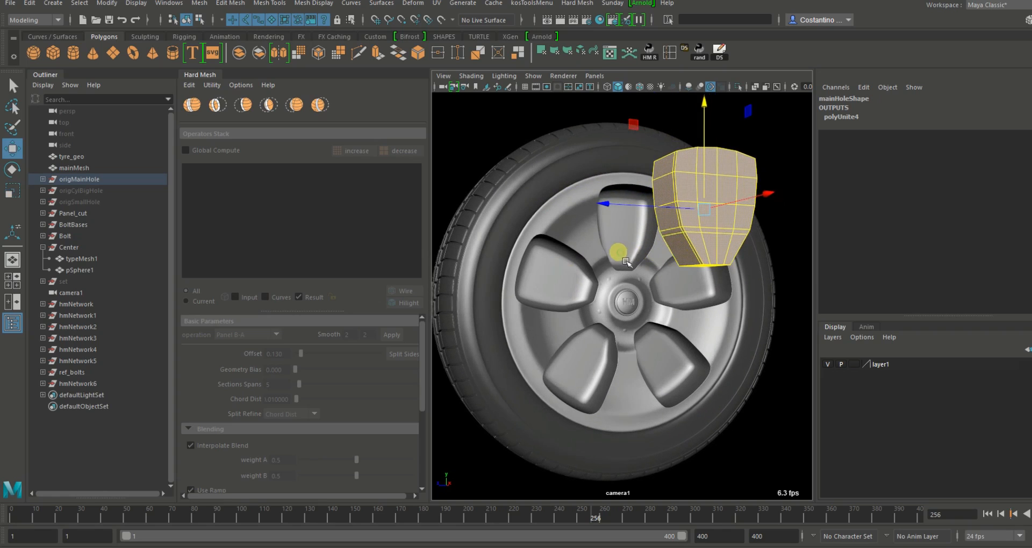
{"action": "scroll", "coordinate": [627, 258], "scroll_direction": "up", "scroll_amount": 2}
{"action": "key", "text": "q"}
{"action": "left_click", "coordinate": [719, 205]}
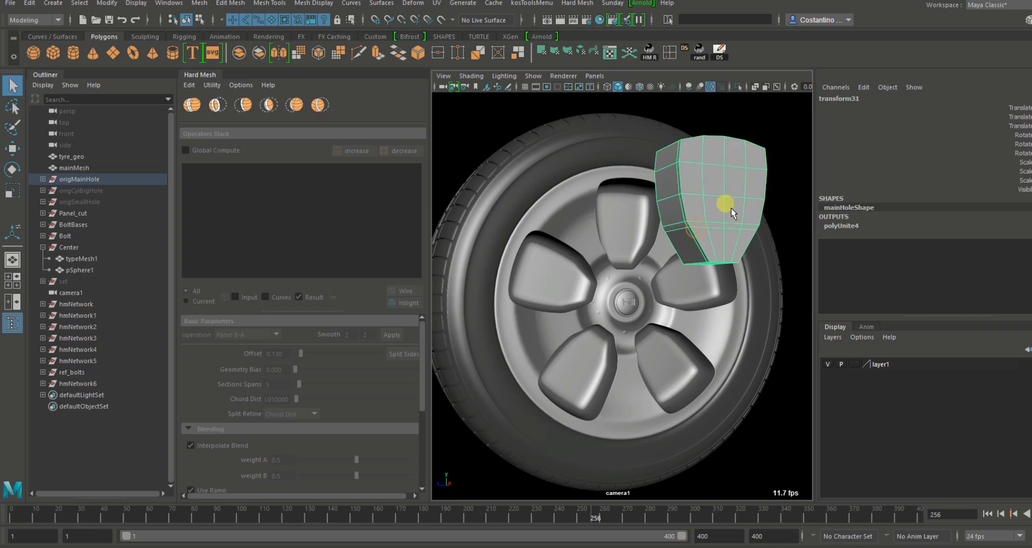
- Display the rim's final operator result (hmNetwork4) again and hide the origMainHole group
{"action": "left_click", "coordinate": [575, 223]}
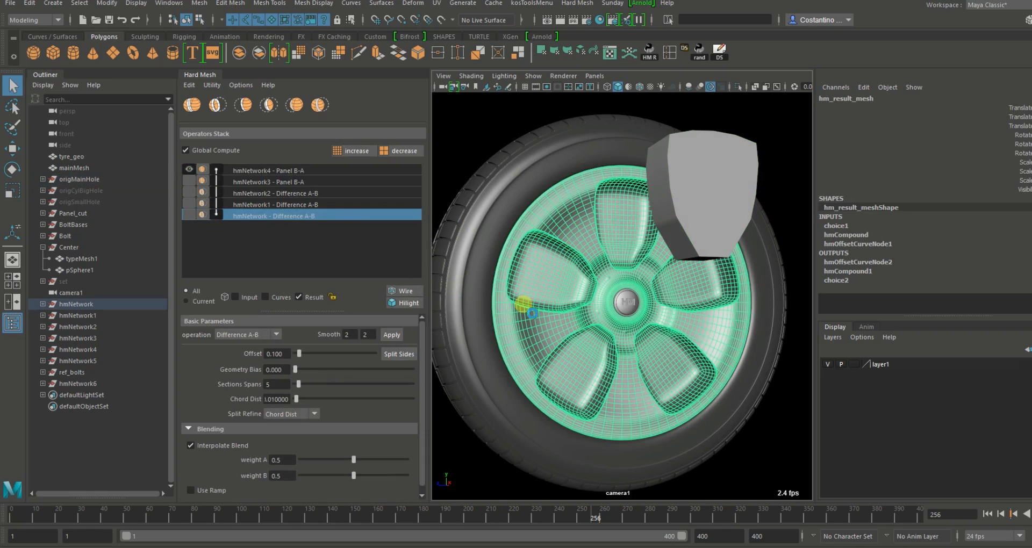
{"action": "mouse_move", "coordinate": [527, 305]}
{"action": "left_mouse_down", "text": "alt"}
{"action": "mouse_move", "coordinate": [593, 306]}
{"action": "mouse_move", "coordinate": [559, 292]}
{"action": "mouse_move", "coordinate": [534, 298]}
{"action": "left_mouse_up", "text": "alt"}
{"action": "left_click", "coordinate": [73, 179]}
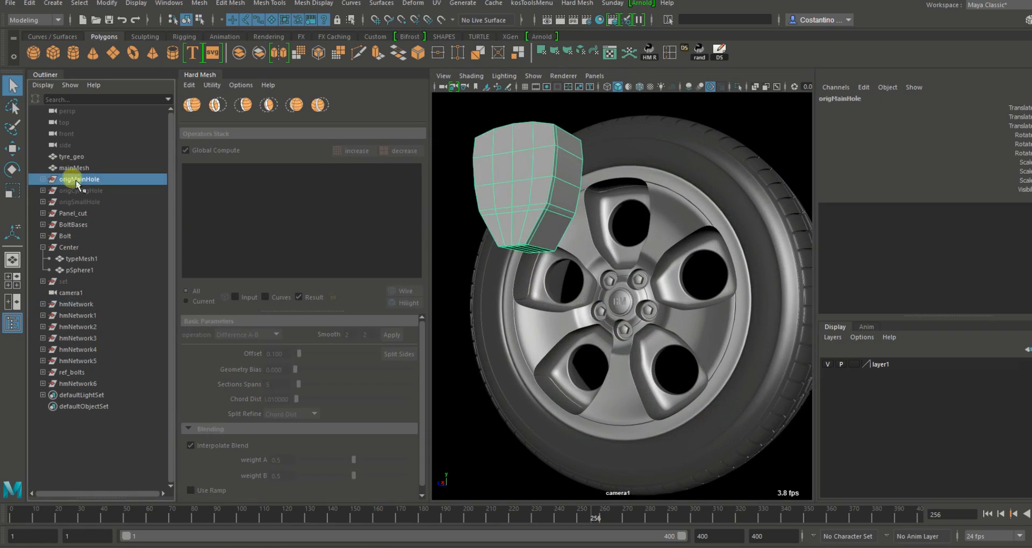
{"action": "key", "text": "ctrl+h"}
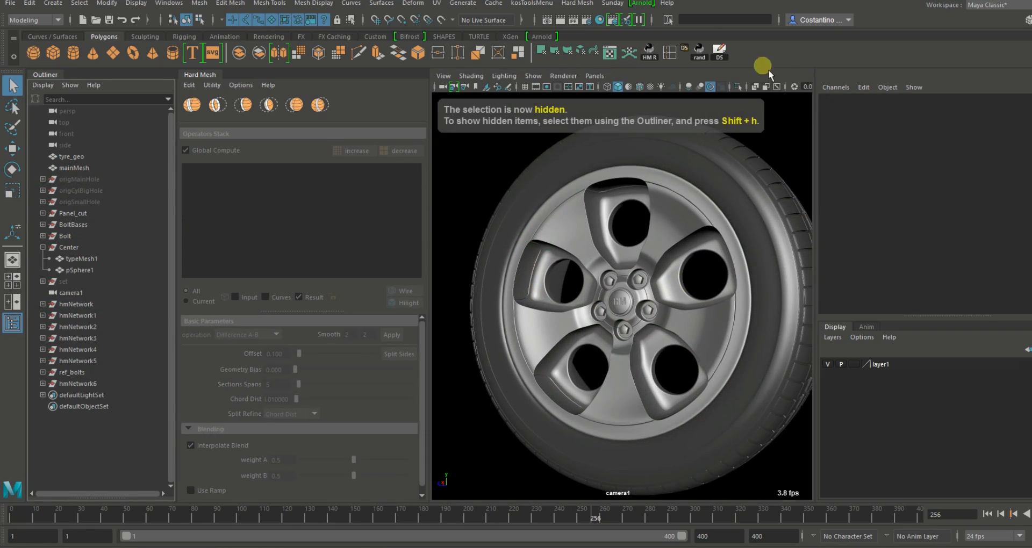
- Open the Arnold RenderView to render the wheel
{"action": "left_click", "coordinate": [643, 6]}
{"action": "left_click", "coordinate": [670, 32]}
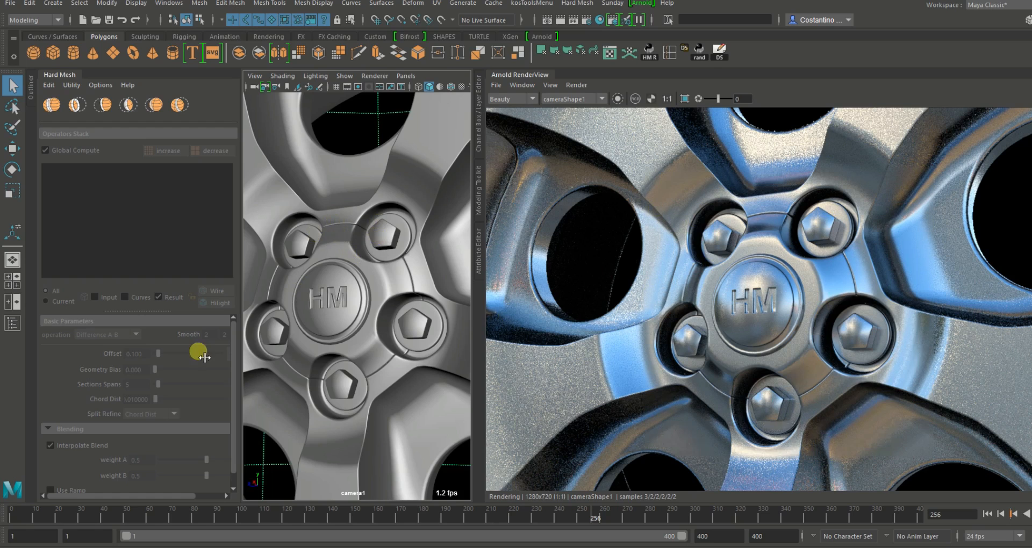
- Disable the rim's hmNetwork4 panel operator and show the intersection curves with the selection highlight off
{"action": "left_click", "coordinate": [279, 345]}
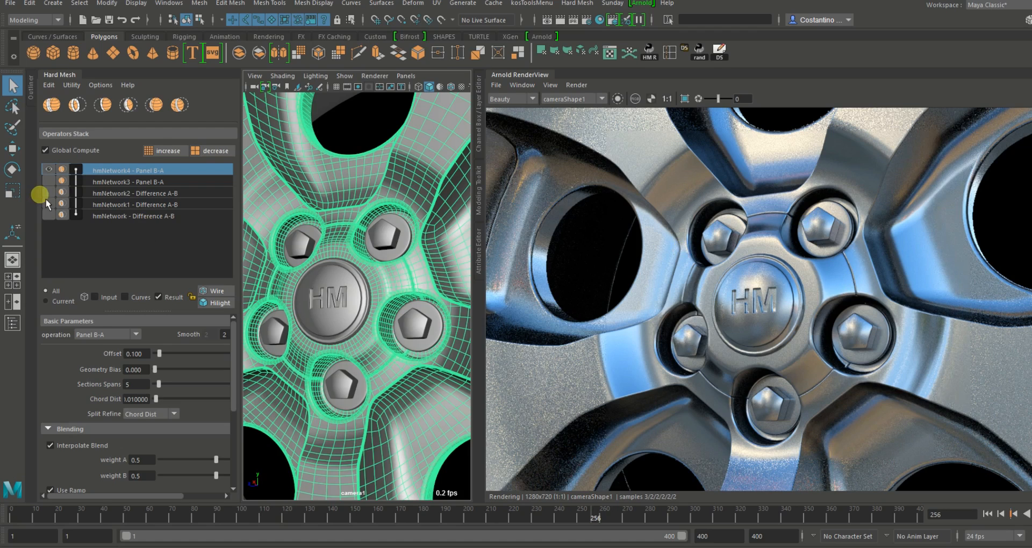
{"action": "left_click", "coordinate": [76, 171]}
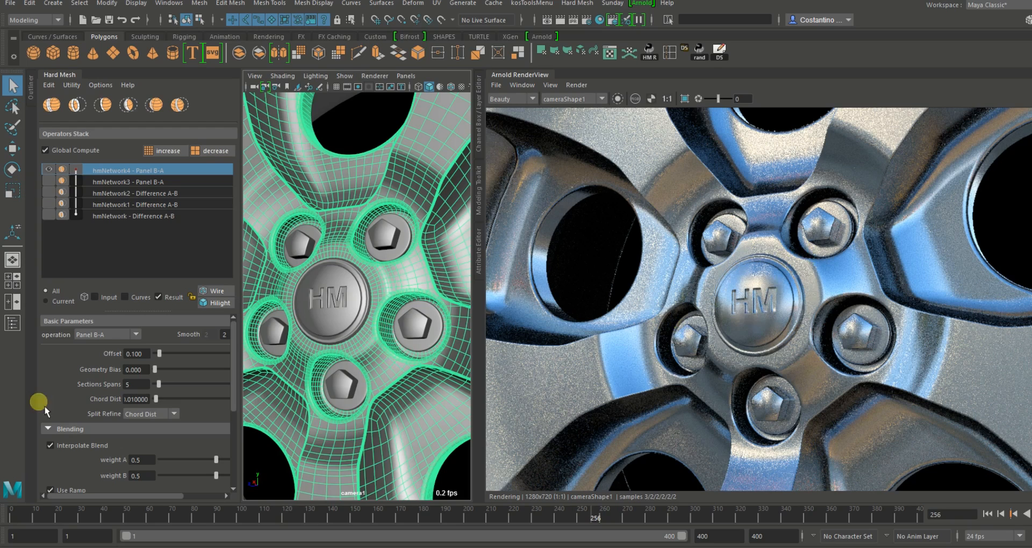
{"action": "left_click", "coordinate": [137, 297]}
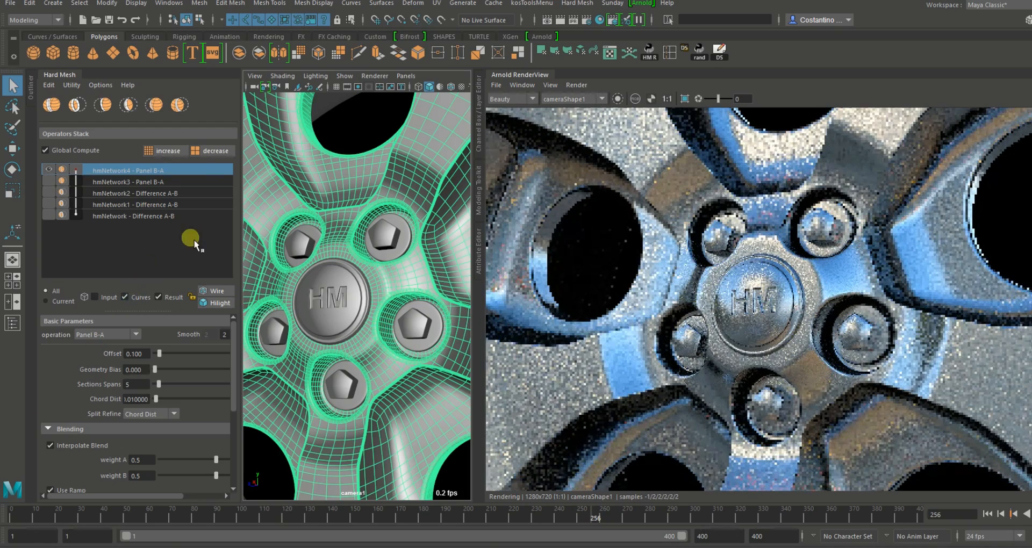
{"action": "left_click", "coordinate": [220, 304]}
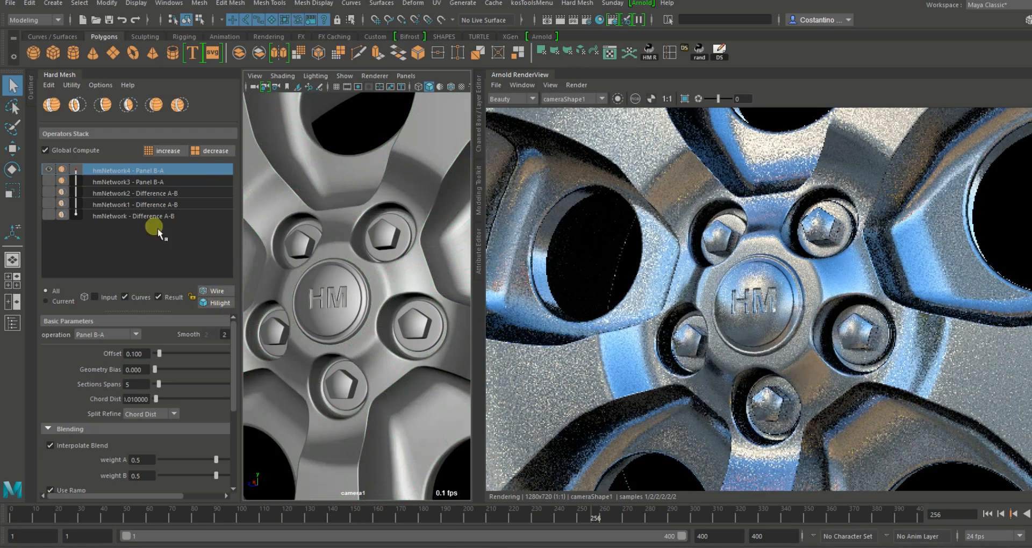
{"action": "left_click", "coordinate": [138, 297]}
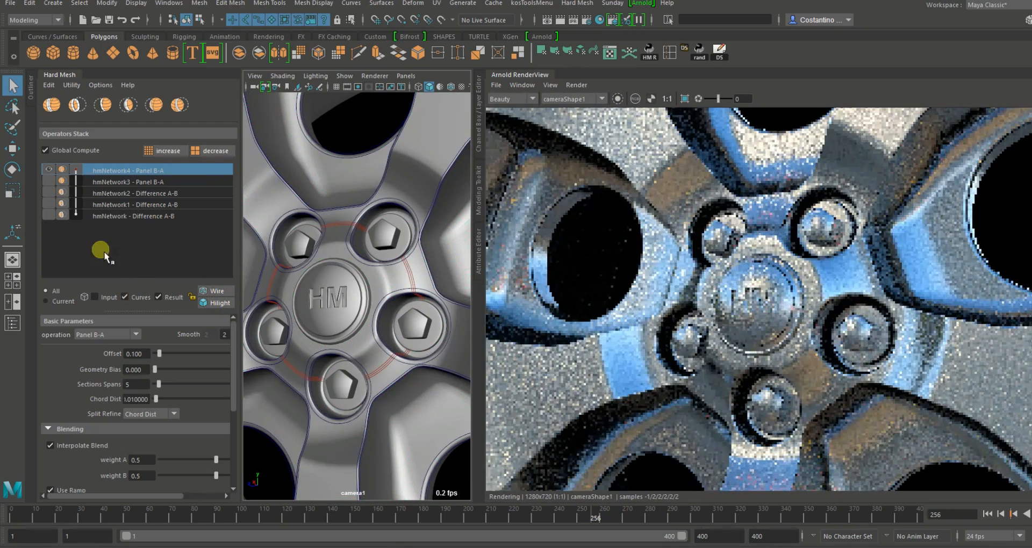
- Set the hmNetwork2 difference operator's offset to 0.5 and restrict the Arnold render to a region over the lower-right bolt hole
{"action": "left_click", "coordinate": [129, 192]}
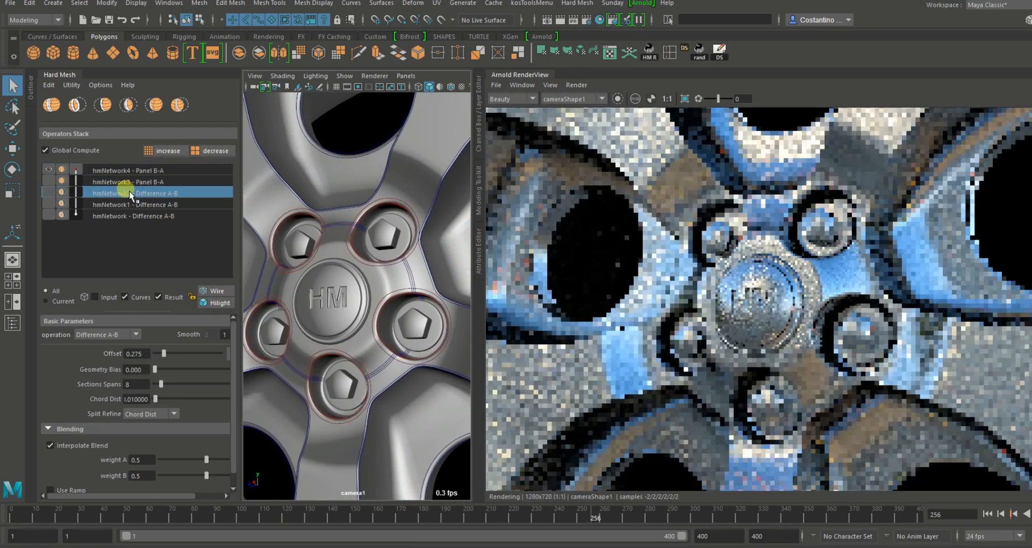
{"action": "left_click", "coordinate": [137, 353]}
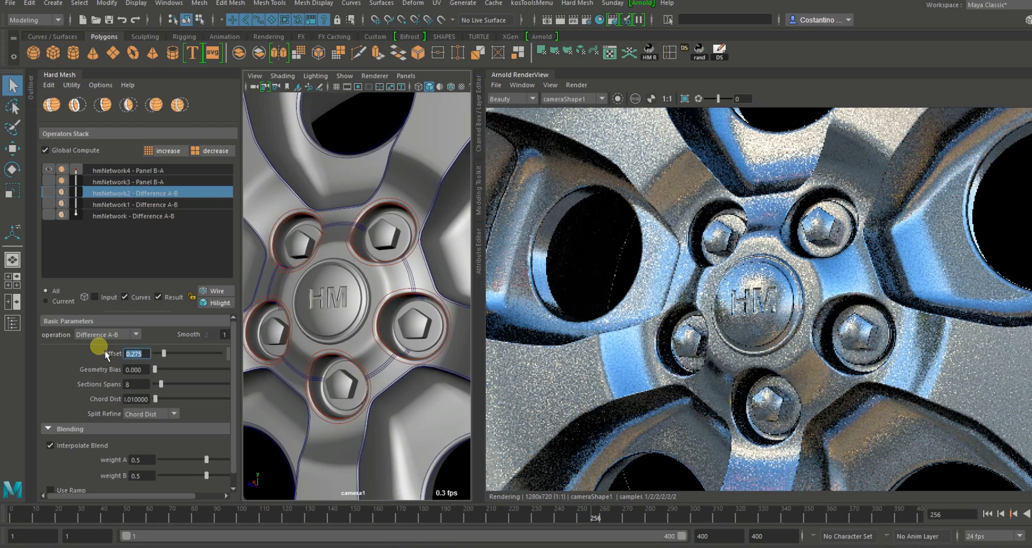
{"action": "type", "text": "0.5"}
{"action": "key", "text": "Return"}
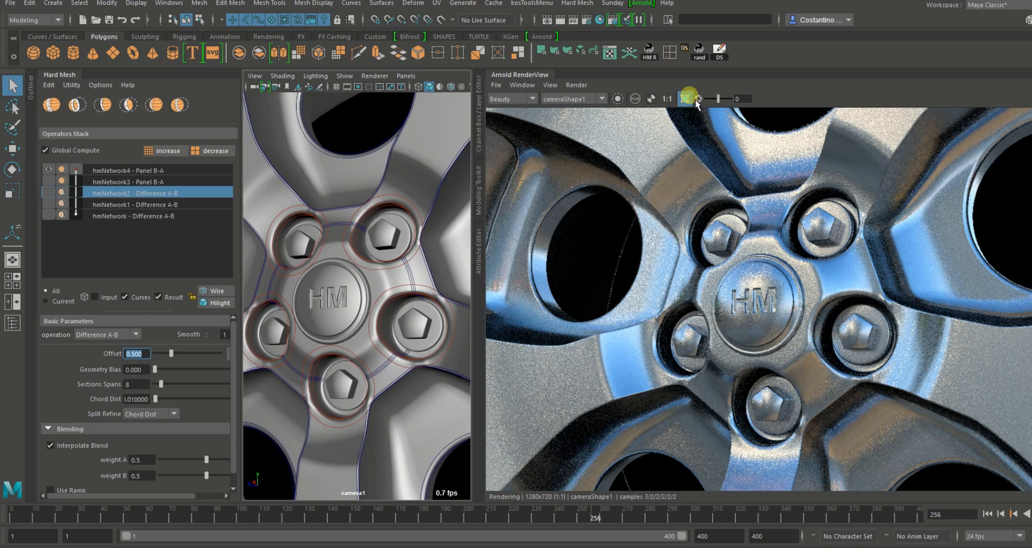
{"action": "left_click_drag", "start_coordinate": [790, 378], "coordinate": [879, 280]}
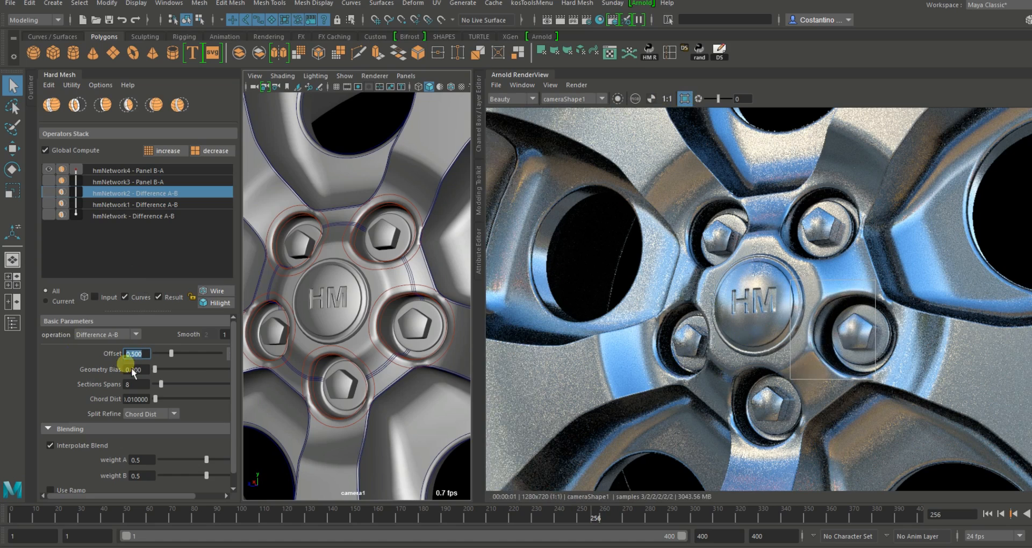
- Try an offset of 0.4 on the hmNetwork2 operator and settle on 0.2 for the bolt hole edges
{"action": "double_click", "coordinate": [140, 353]}
{"action": "type", "text": ".4"}
{"action": "key", "text": "Return"}
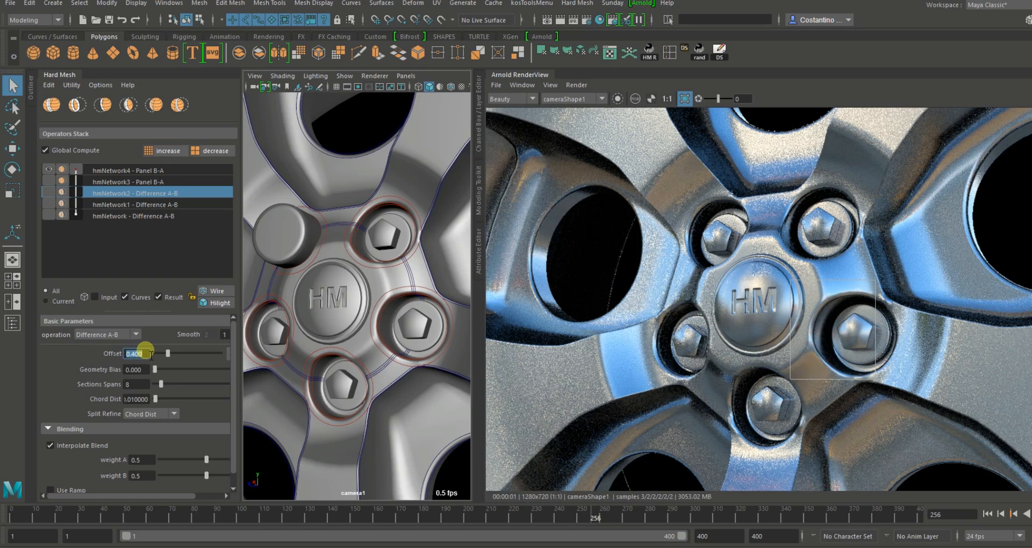
{"action": "type", "text": ".2"}
{"action": "key", "text": "Return"}
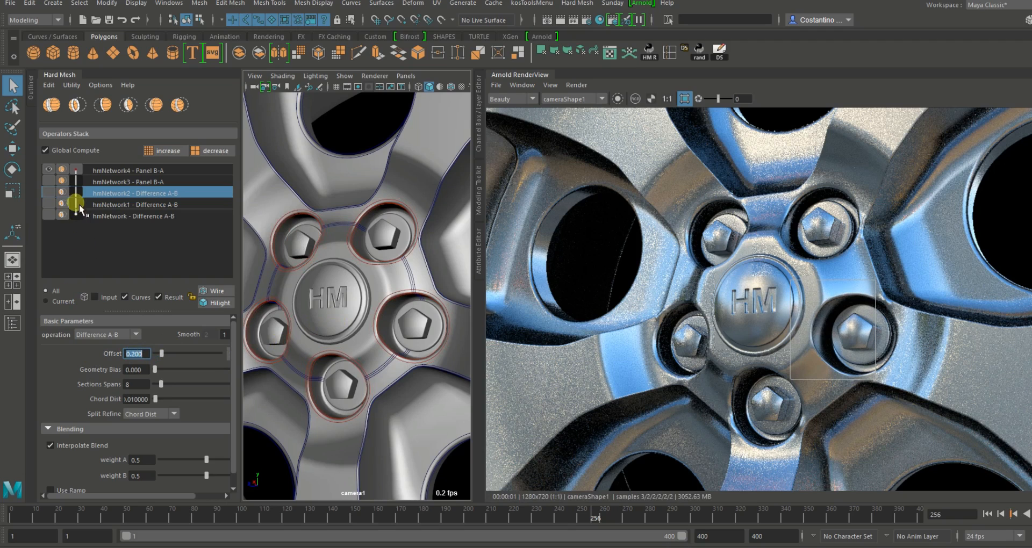
- Disable the hmNetwork2 difference operator to compare the rim without its bolt holes, and enable it again
{"action": "left_click", "coordinate": [79, 192]}
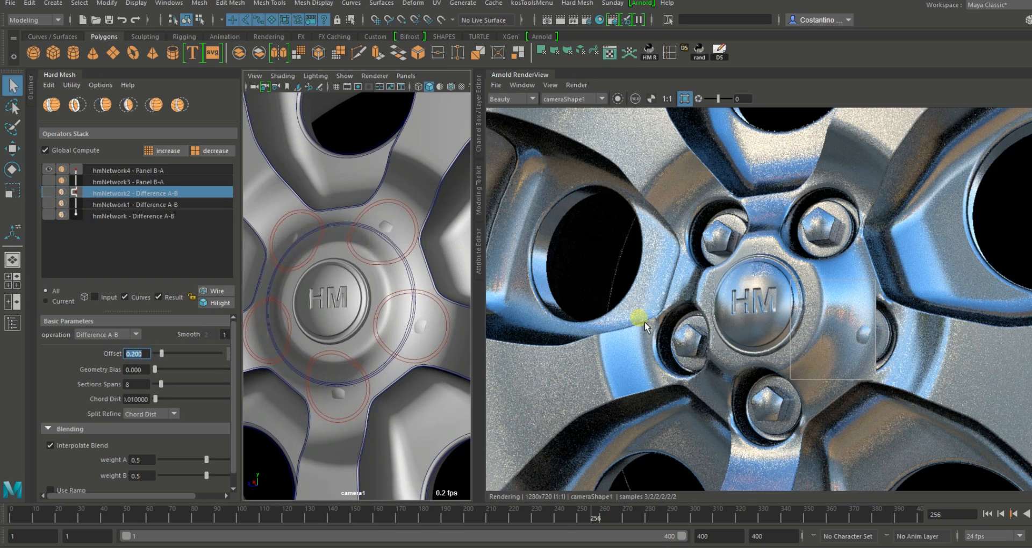
{"action": "left_click", "coordinate": [80, 195]}
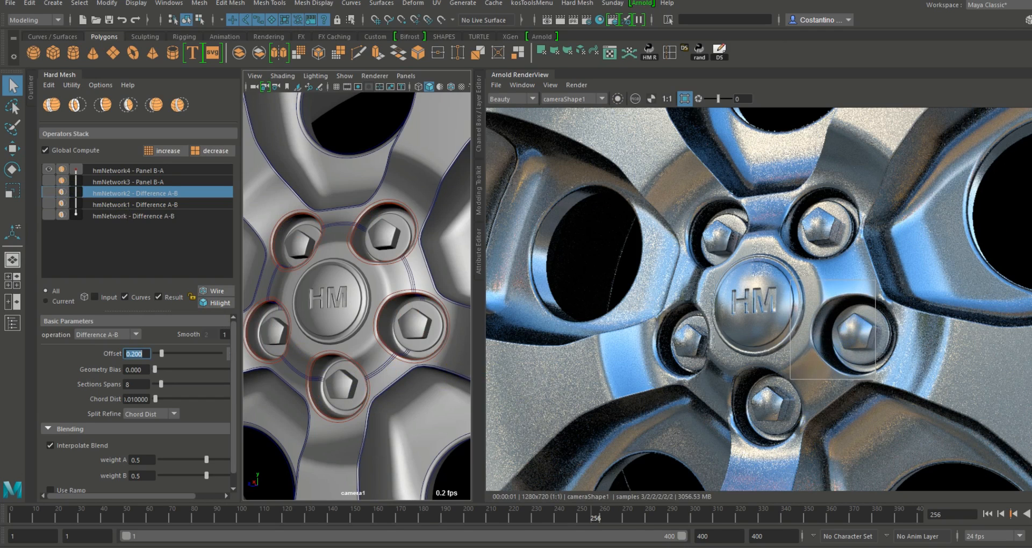
- Select the rim's result mesh and look through the parameters of its hmNetwork4 panel operator
{"action": "left_click", "coordinate": [344, 473]}
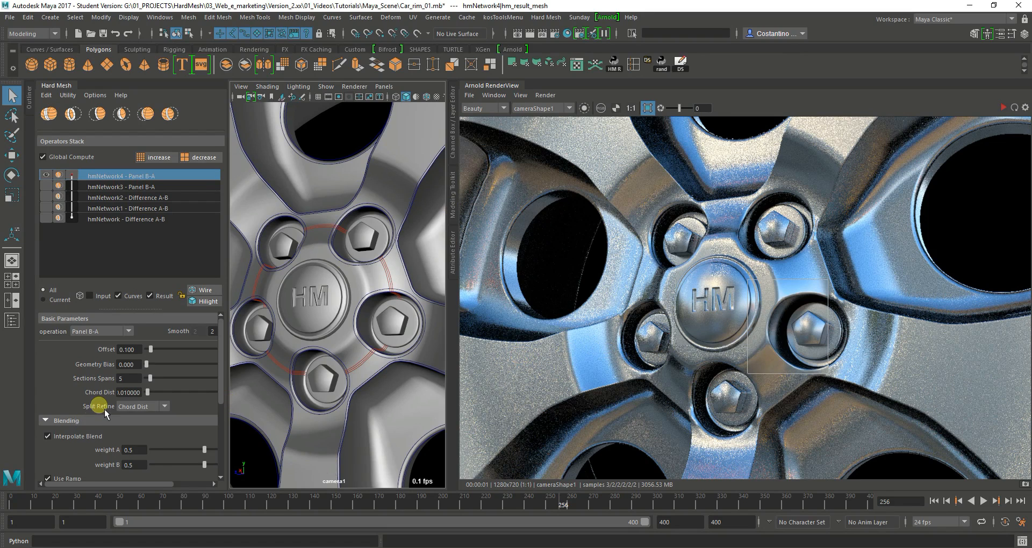
{"action": "scroll", "coordinate": [105, 410], "scroll_direction": "down", "scroll_amount": 3}
{"action": "scroll", "coordinate": [106, 412], "scroll_direction": "down", "scroll_amount": 3}
{"action": "scroll", "coordinate": [106, 411], "scroll_direction": "up", "scroll_amount": 6}
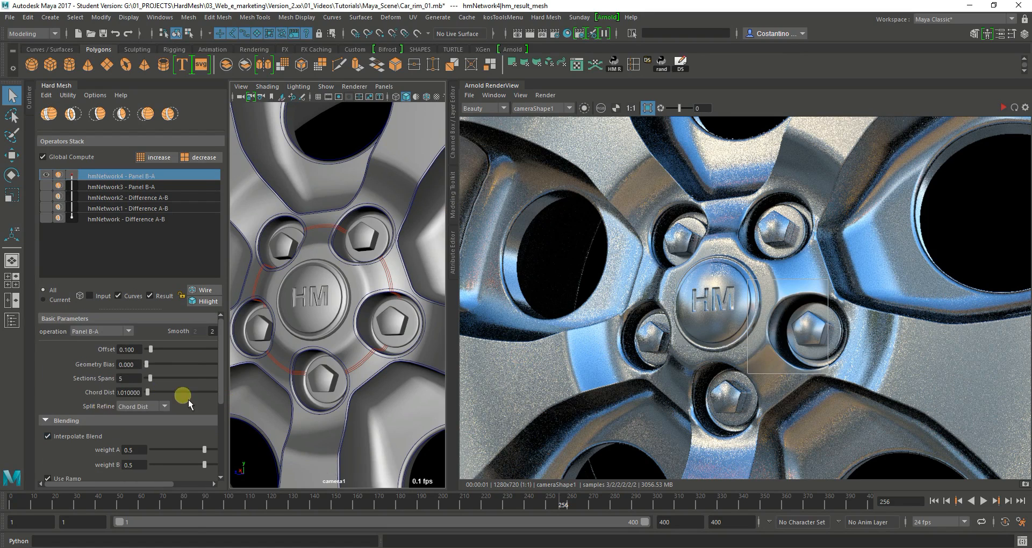